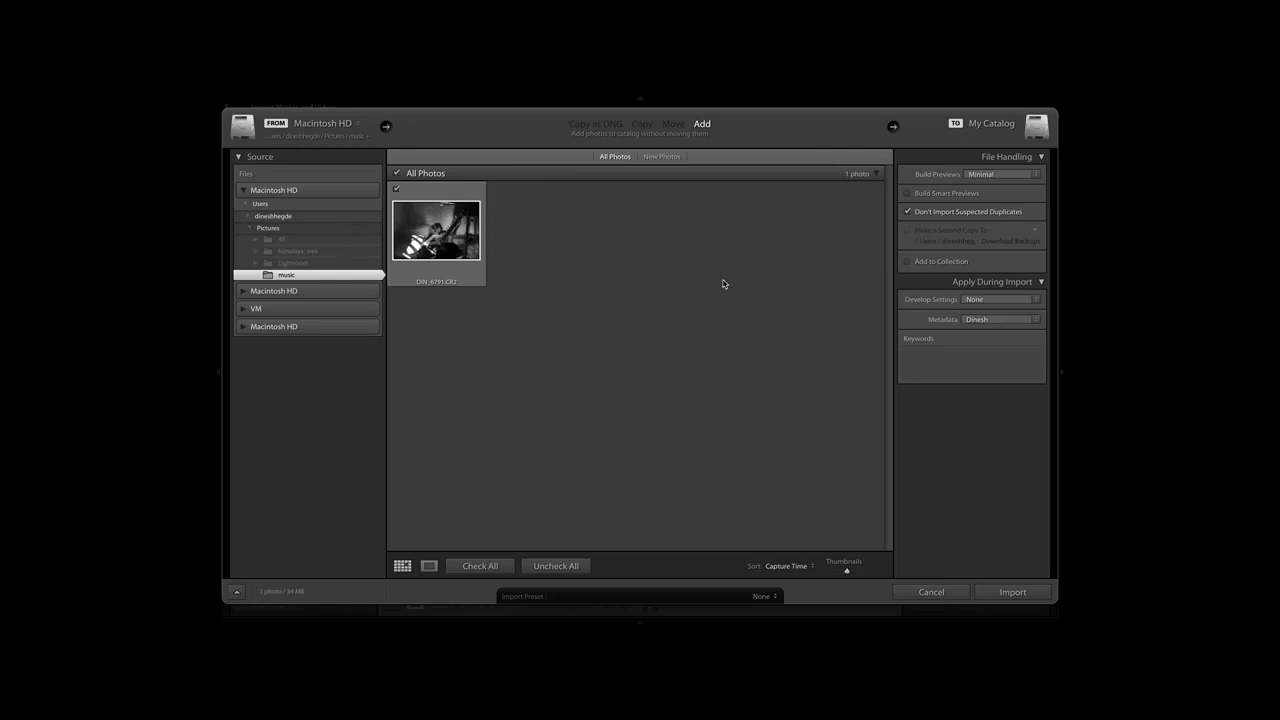
Import the photo with the copyright metadata preset and the keywords portrait and music.
click(990, 326)
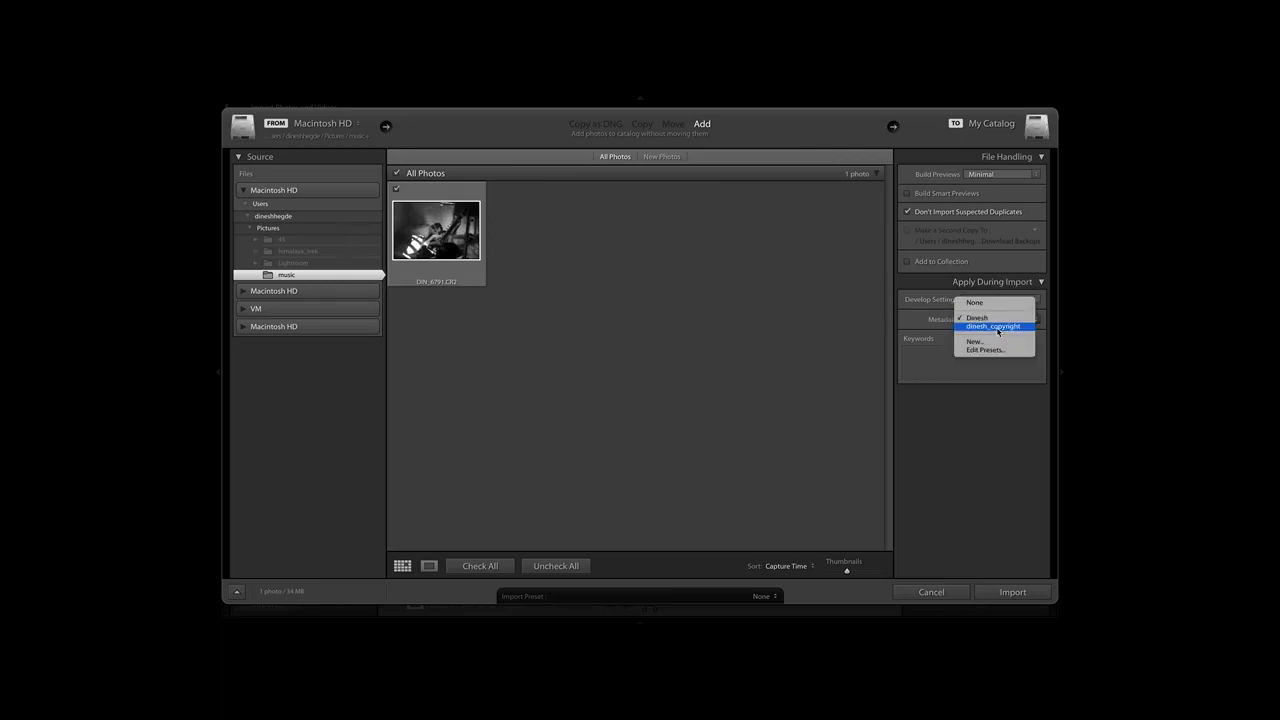
click(998, 328)
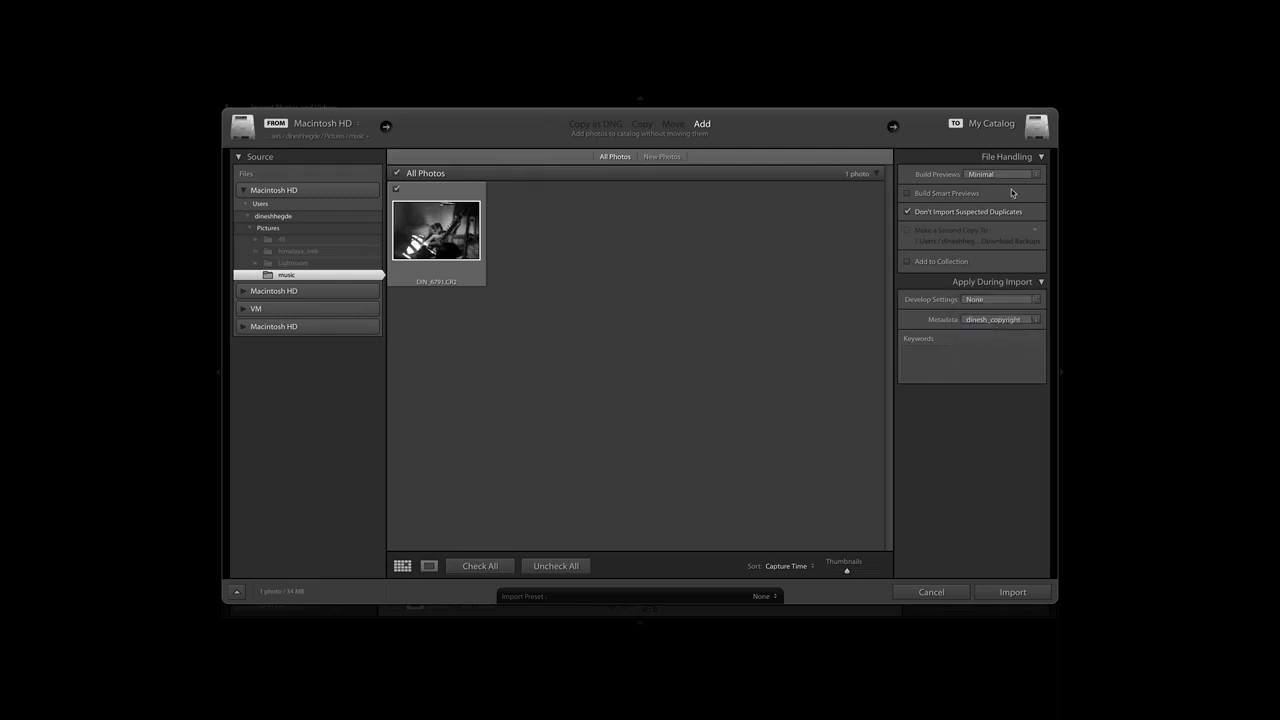
click(927, 354)
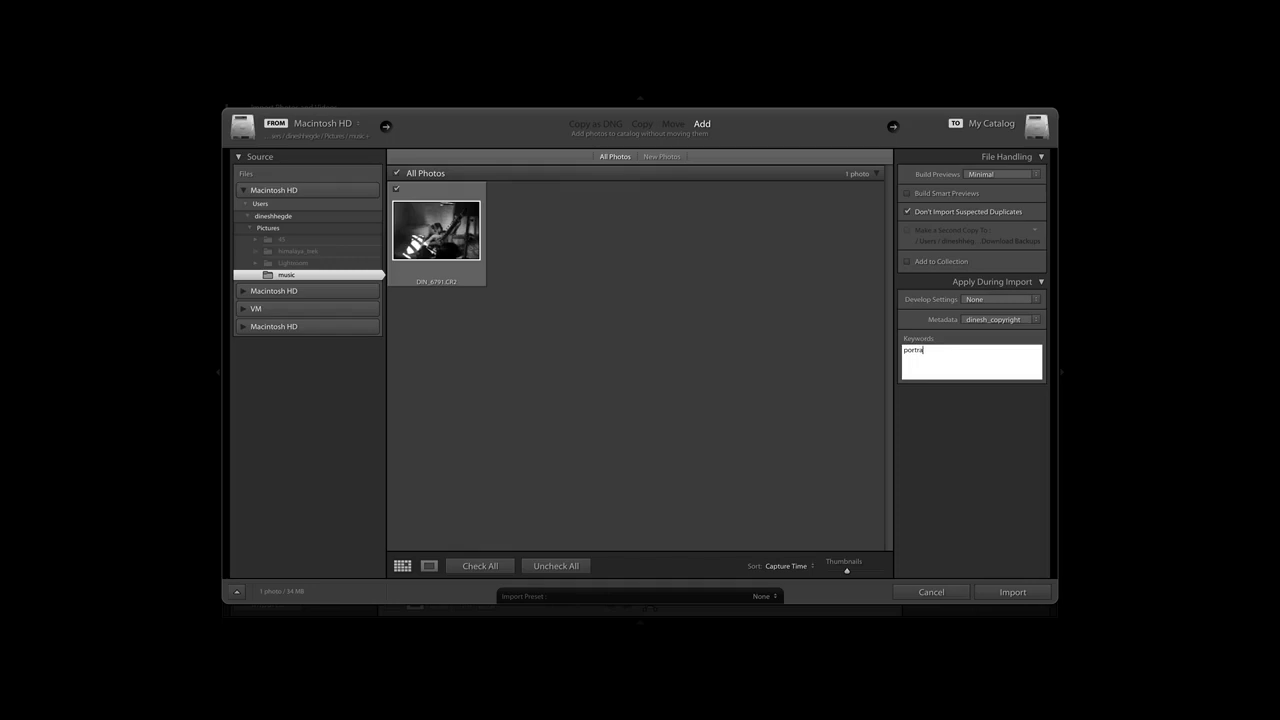
text(portrait,music)
click(1013, 596)
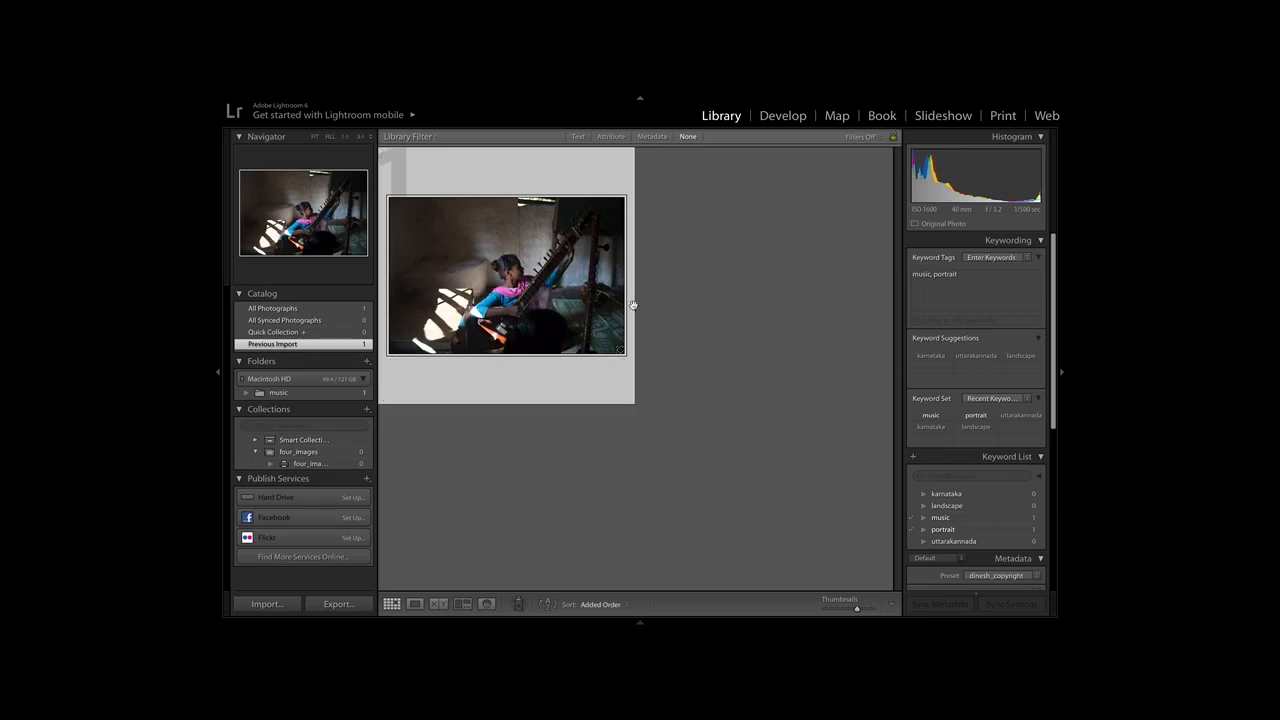
Open the imported photo in the large single-image view and switch to the Develop module.
double_click(555, 291)
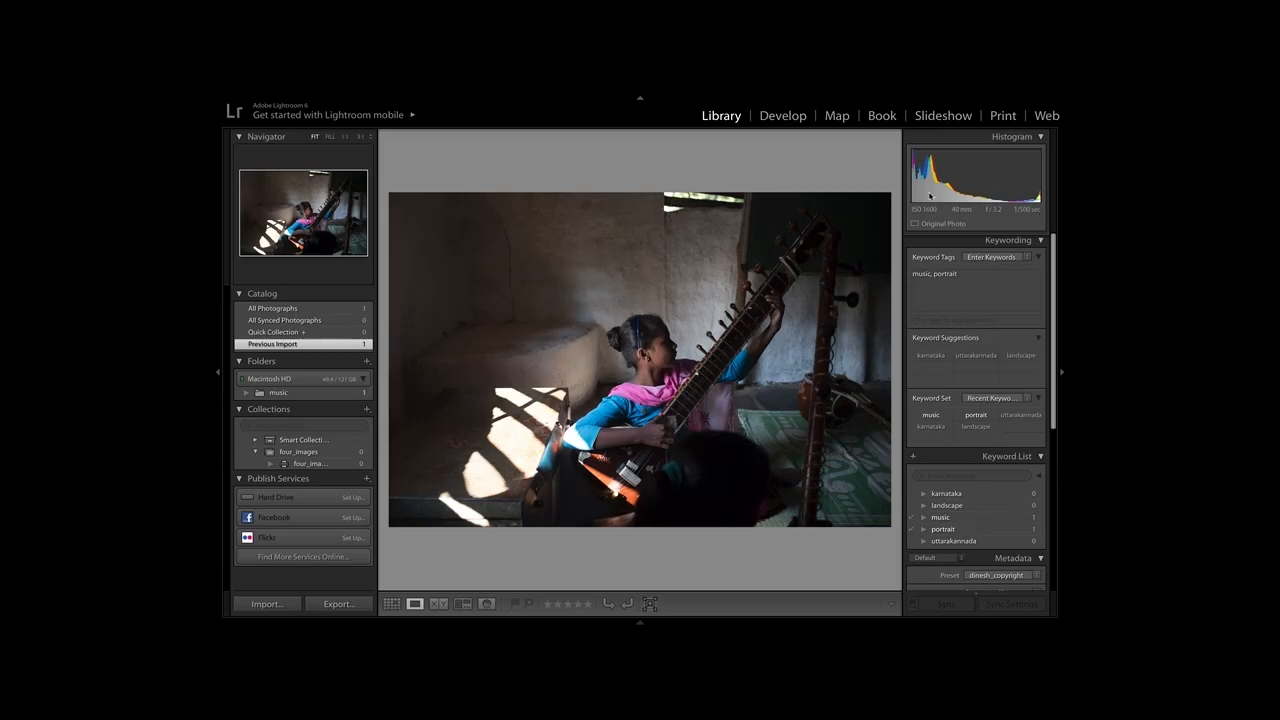
click(790, 120)
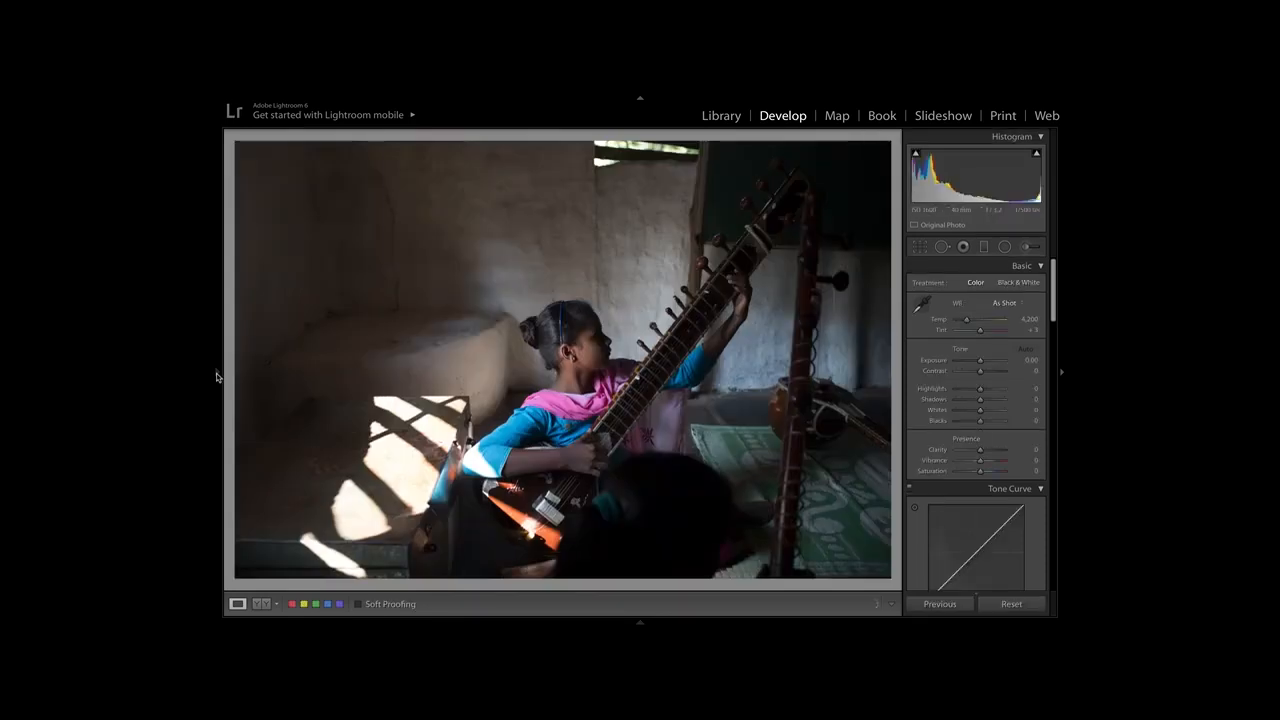
mouse_move(214, 376)
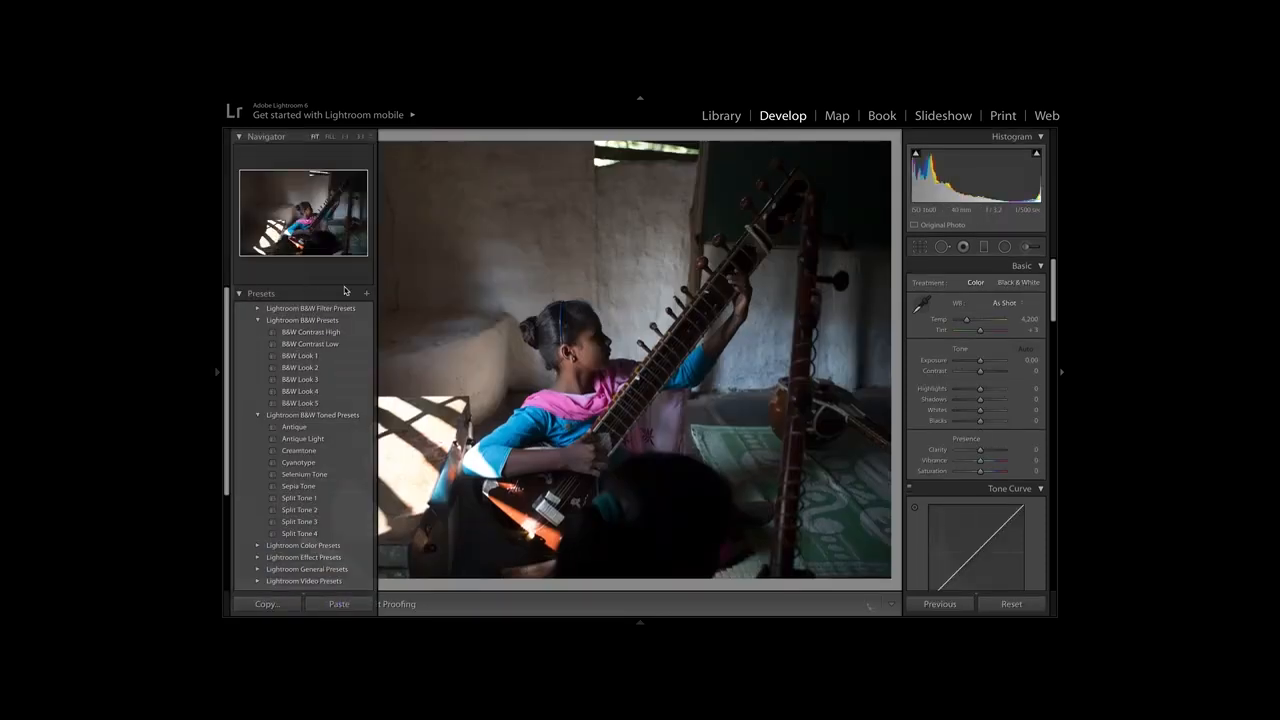
click(300, 294)
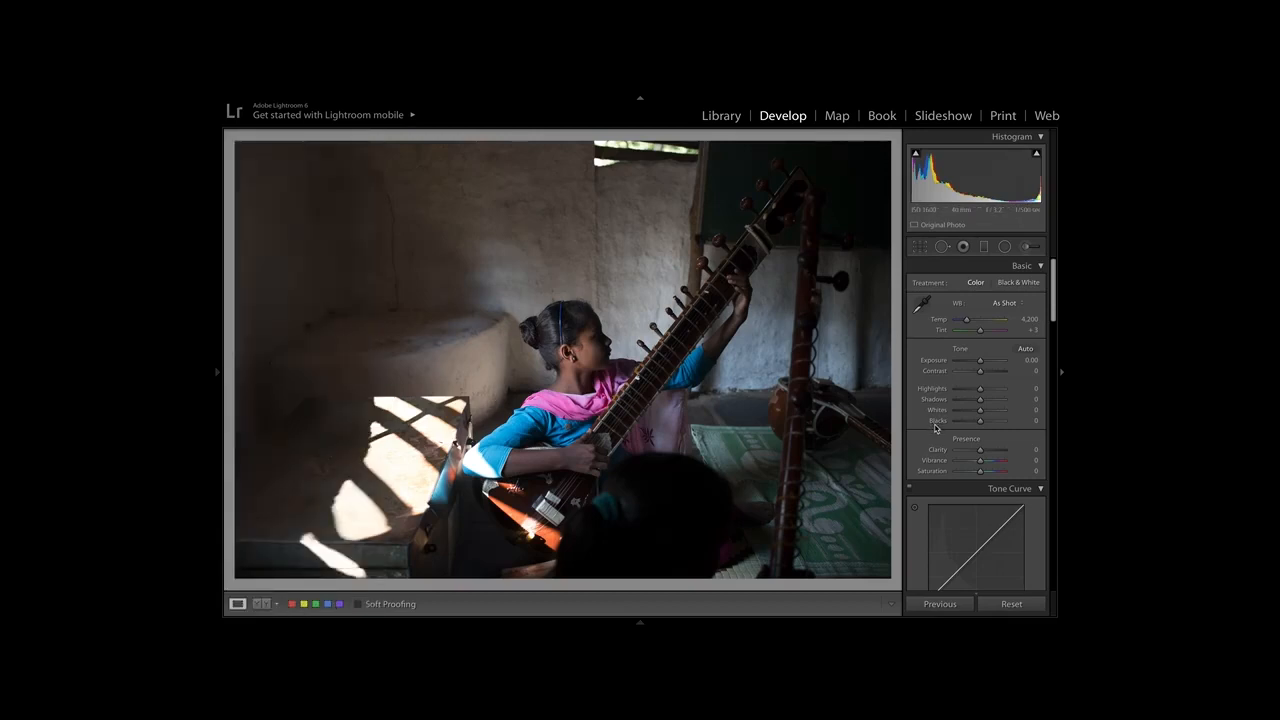
Examine the available develop adjustments, the girl's face and sitar at closer zoom, and the photo's file information.
scroll(977, 369, down, 10)
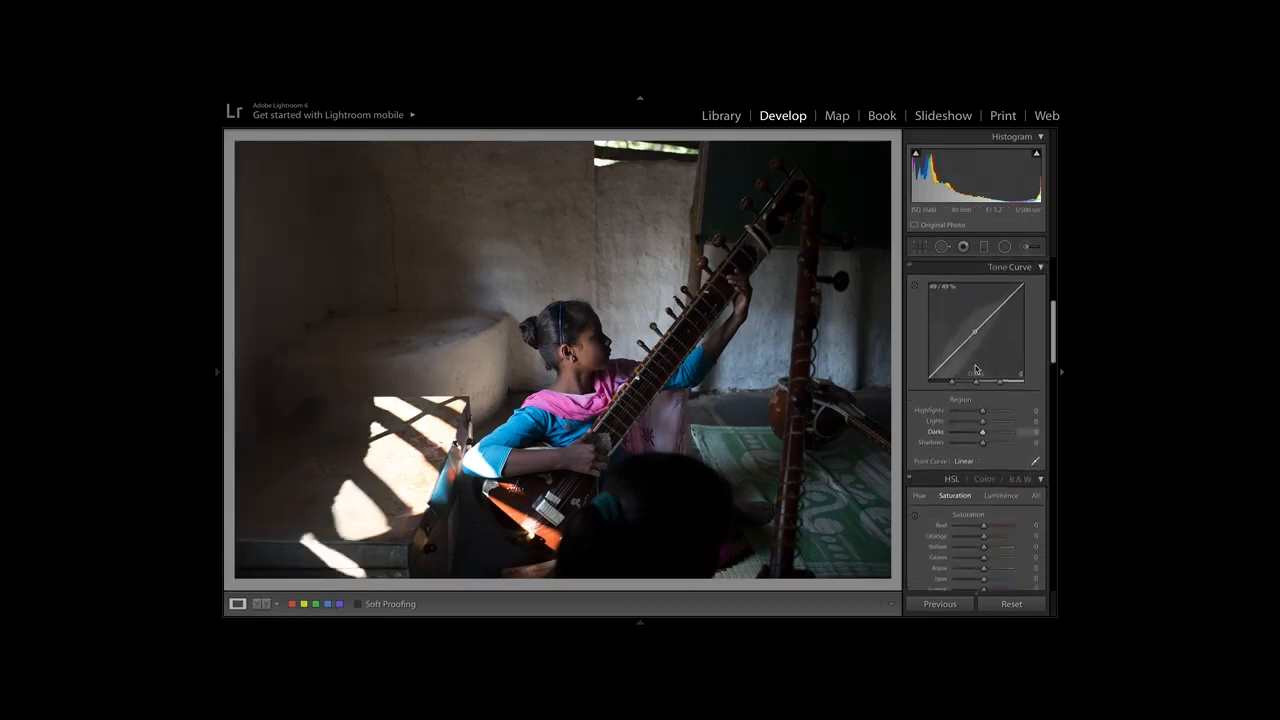
scroll(977, 369, down, 8)
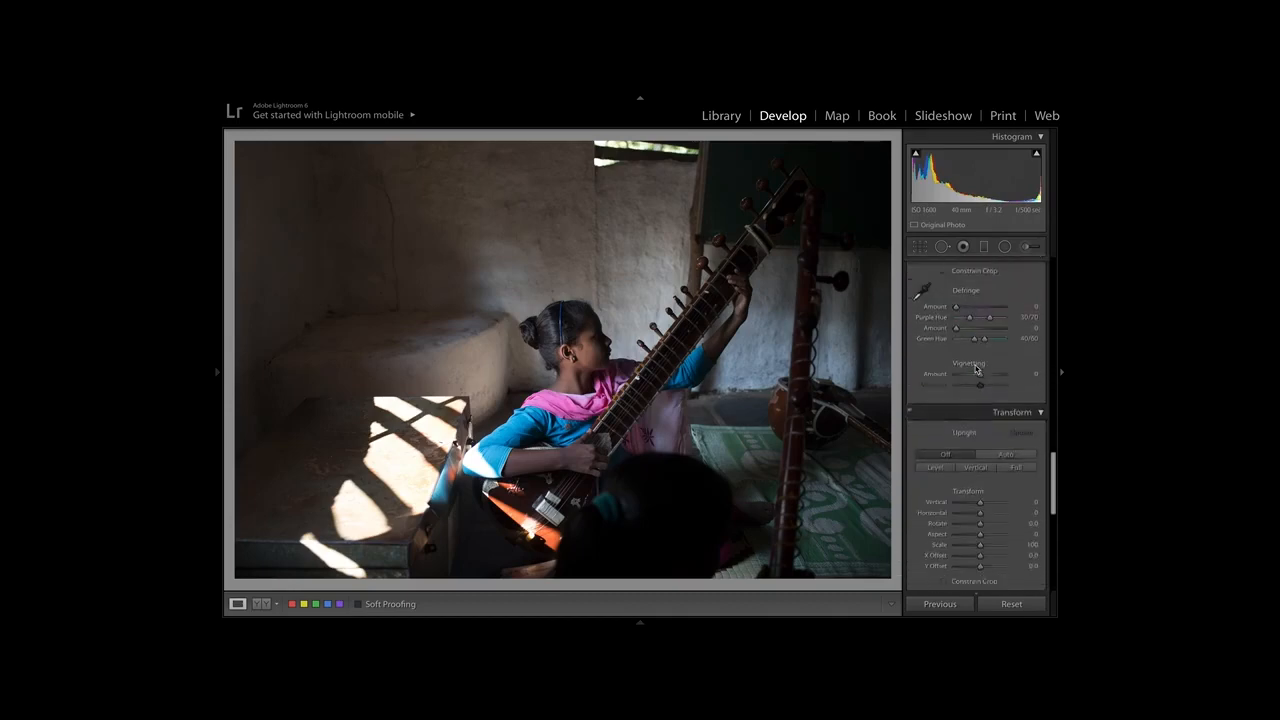
scroll(976, 369, up, 1)
click(591, 356)
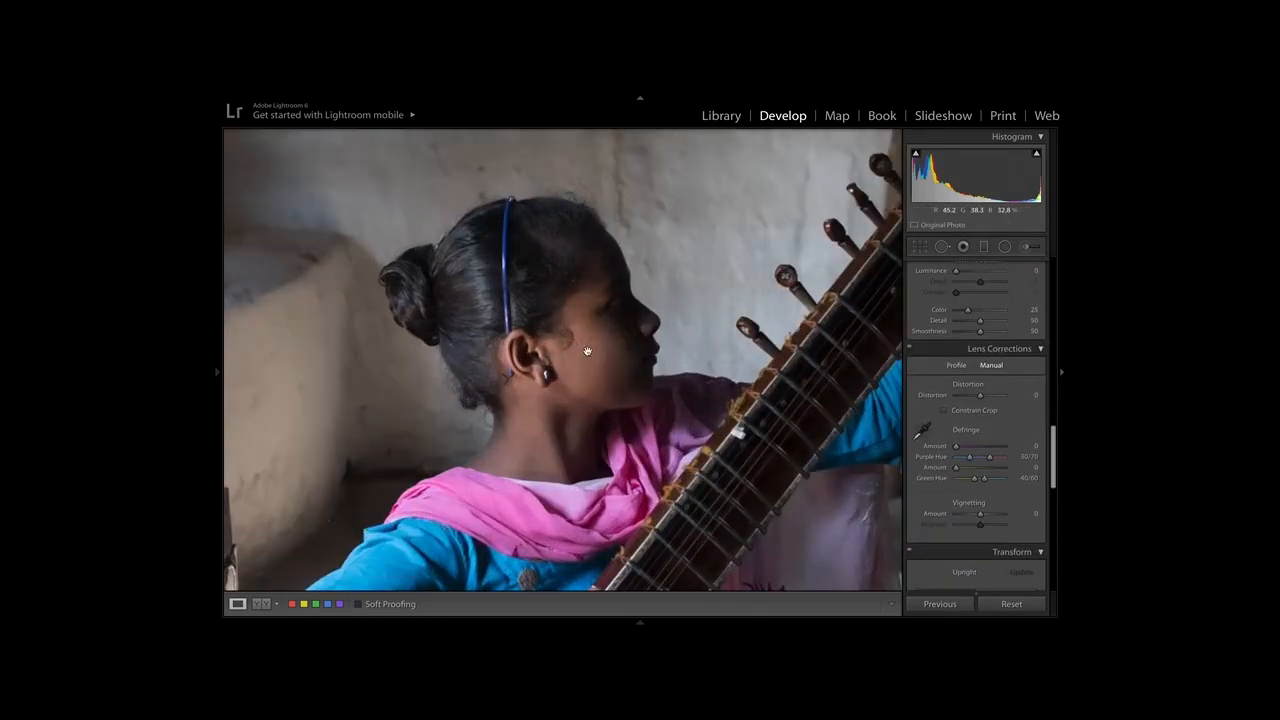
drag(569, 313, 535, 245)
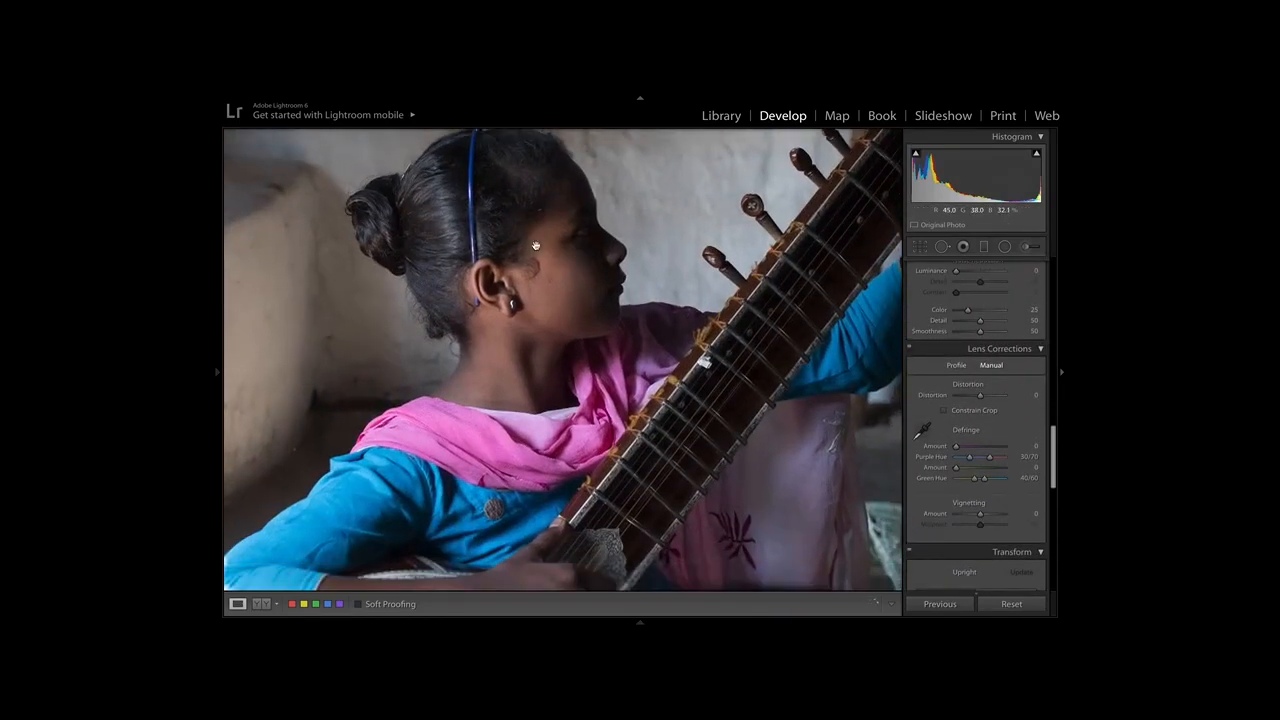
click(600, 329)
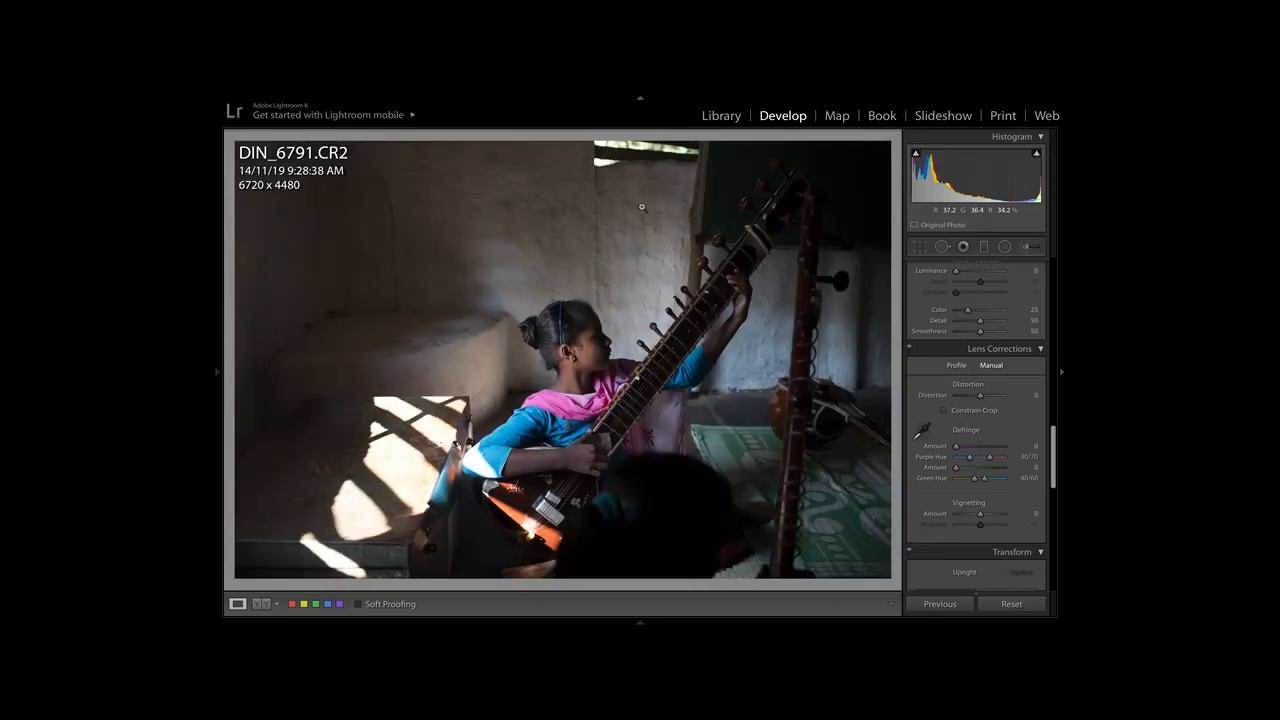
key(i)
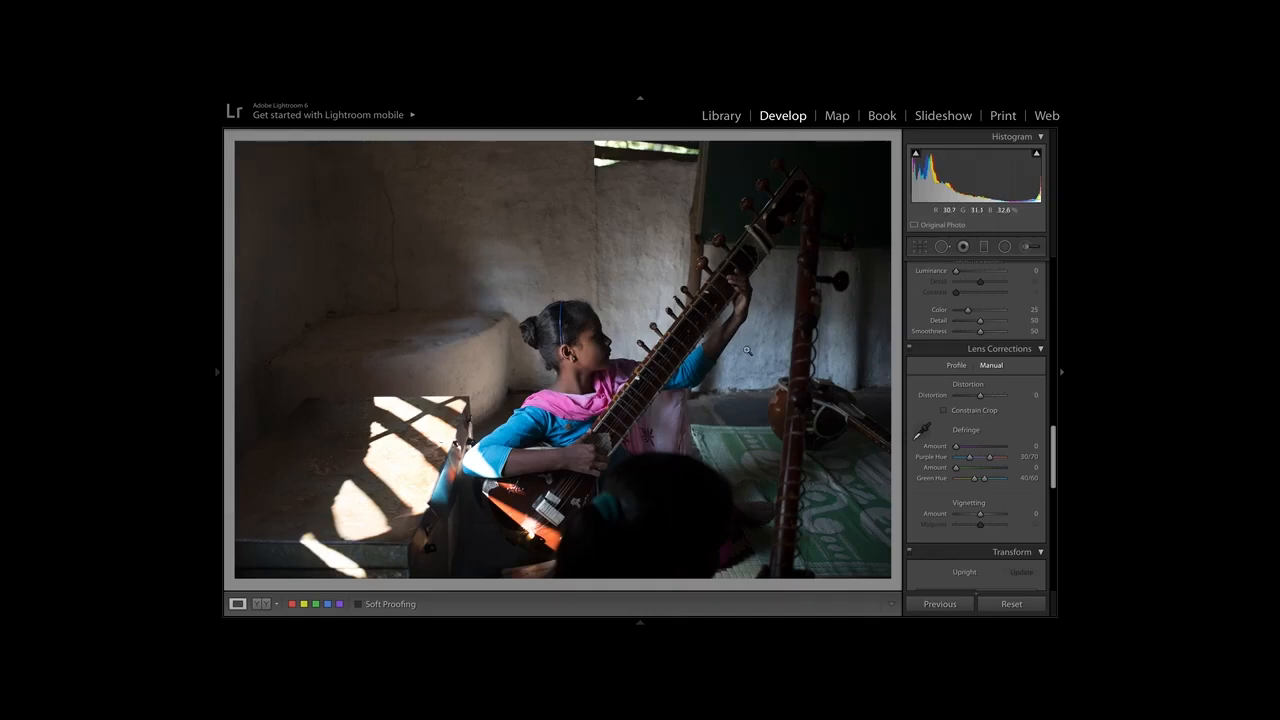
scroll(970, 303, up, 10)
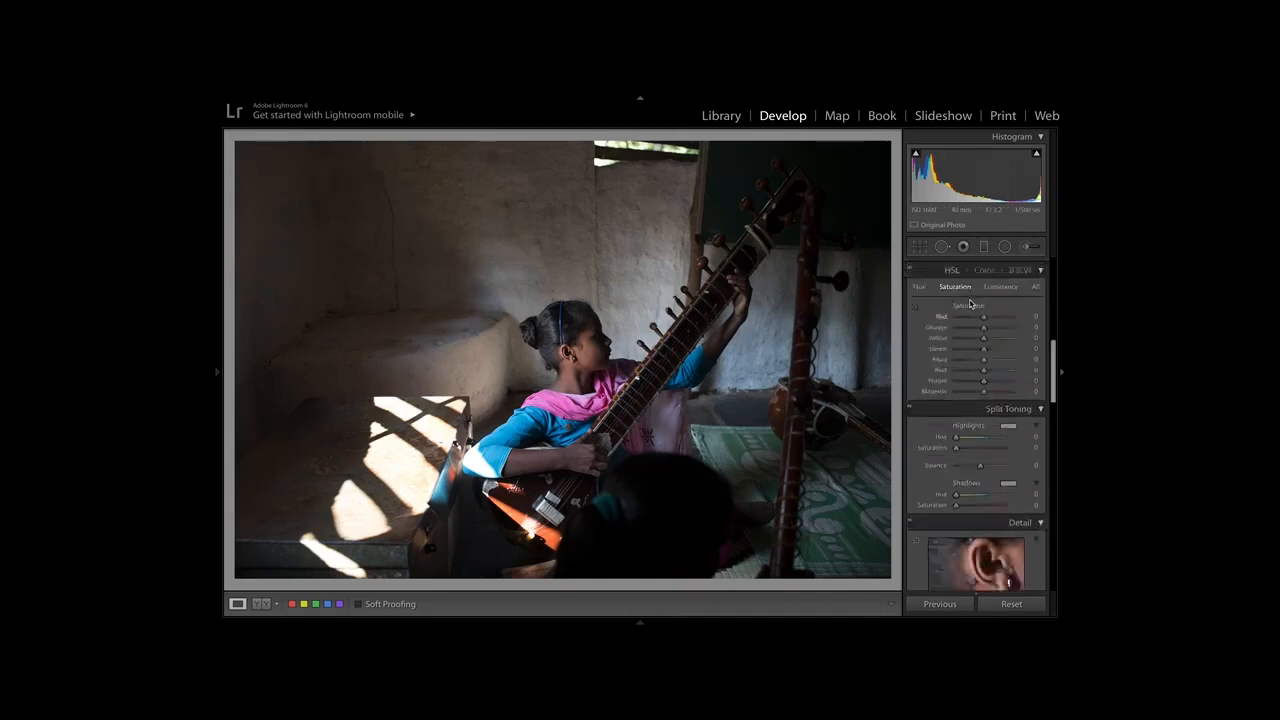
scroll(970, 303, up, 5)
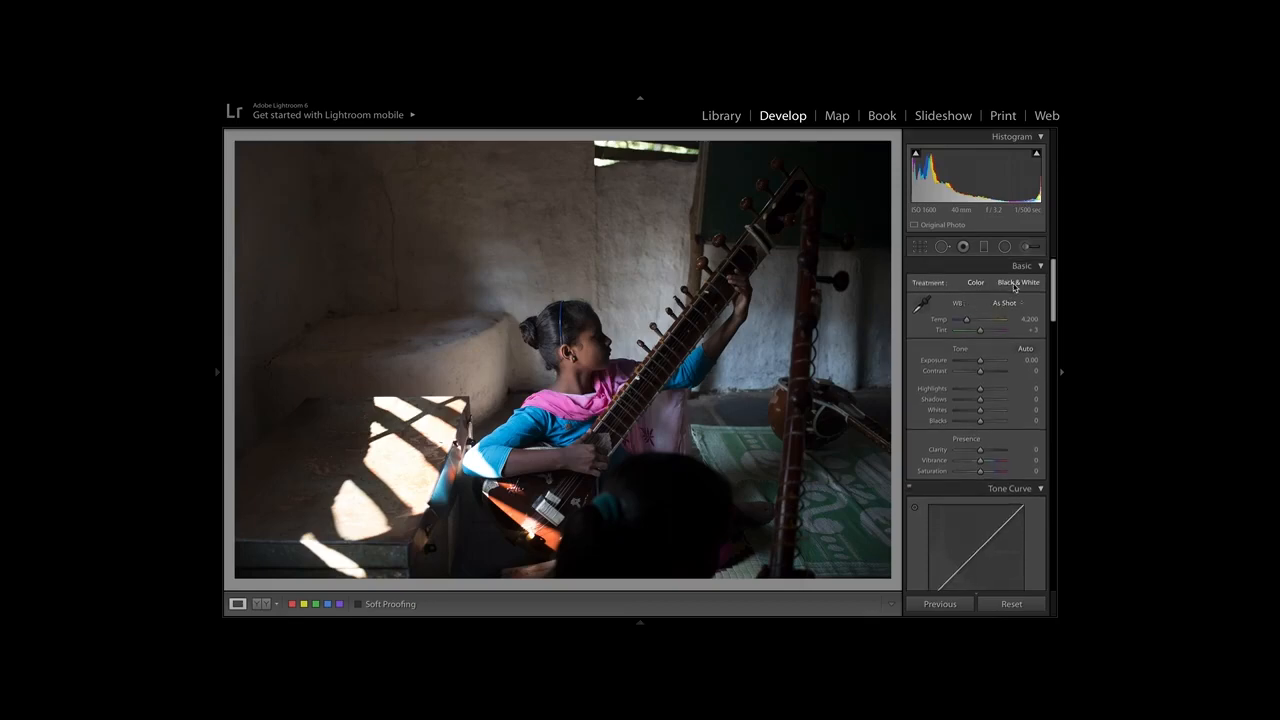
Check the photo for clipped highlights and shadows with the exposure threshold preview and the clipping overlay.
alt+click(980, 364)
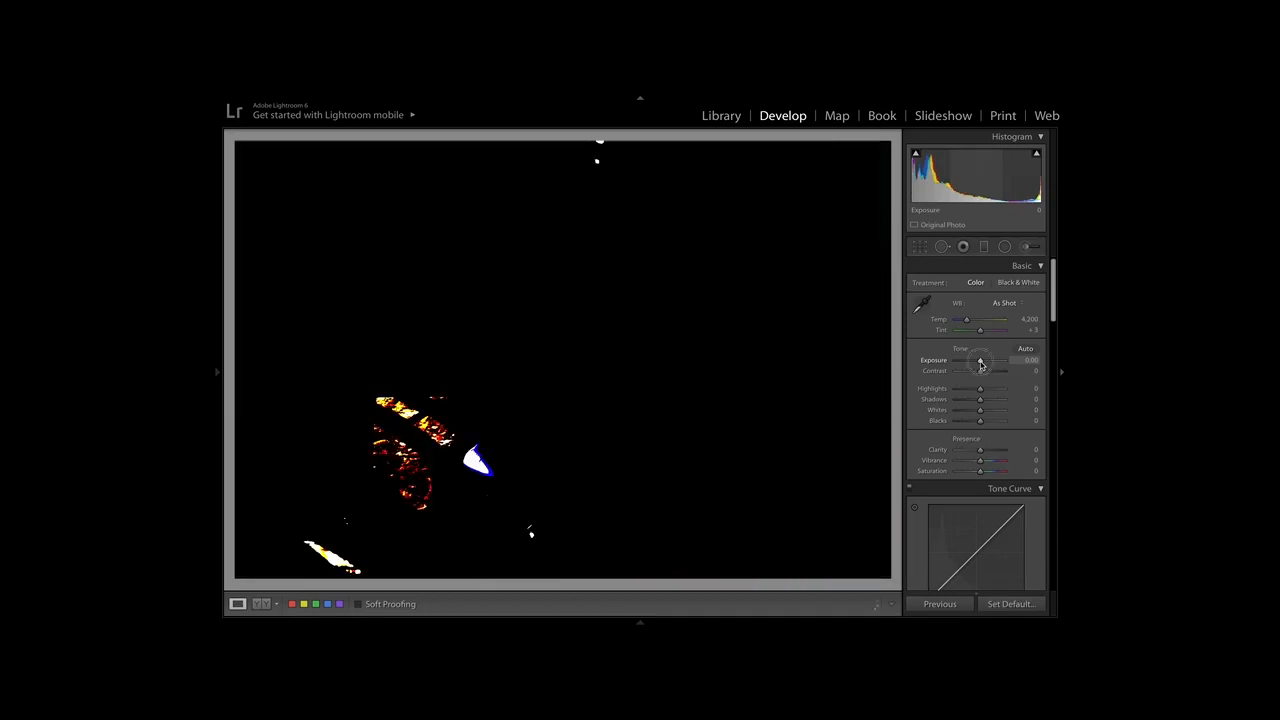
alt+click(980, 364)
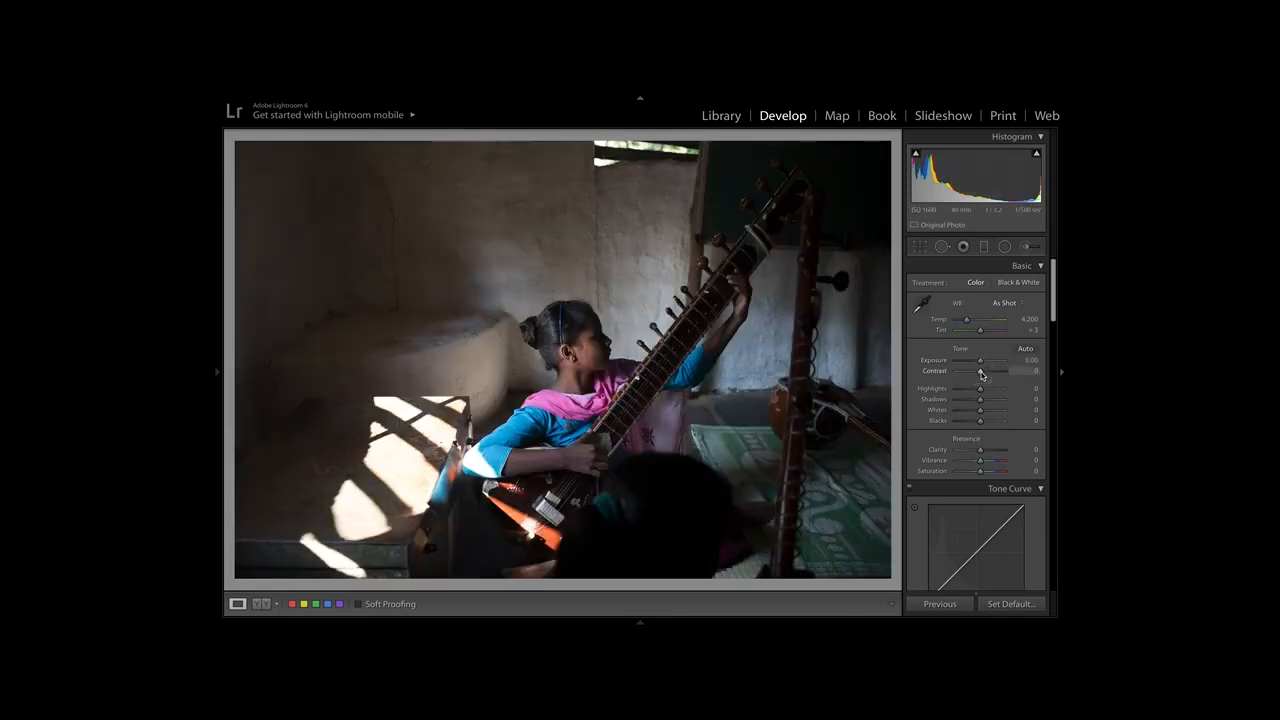
drag(981, 388, 980, 390)
key(j)
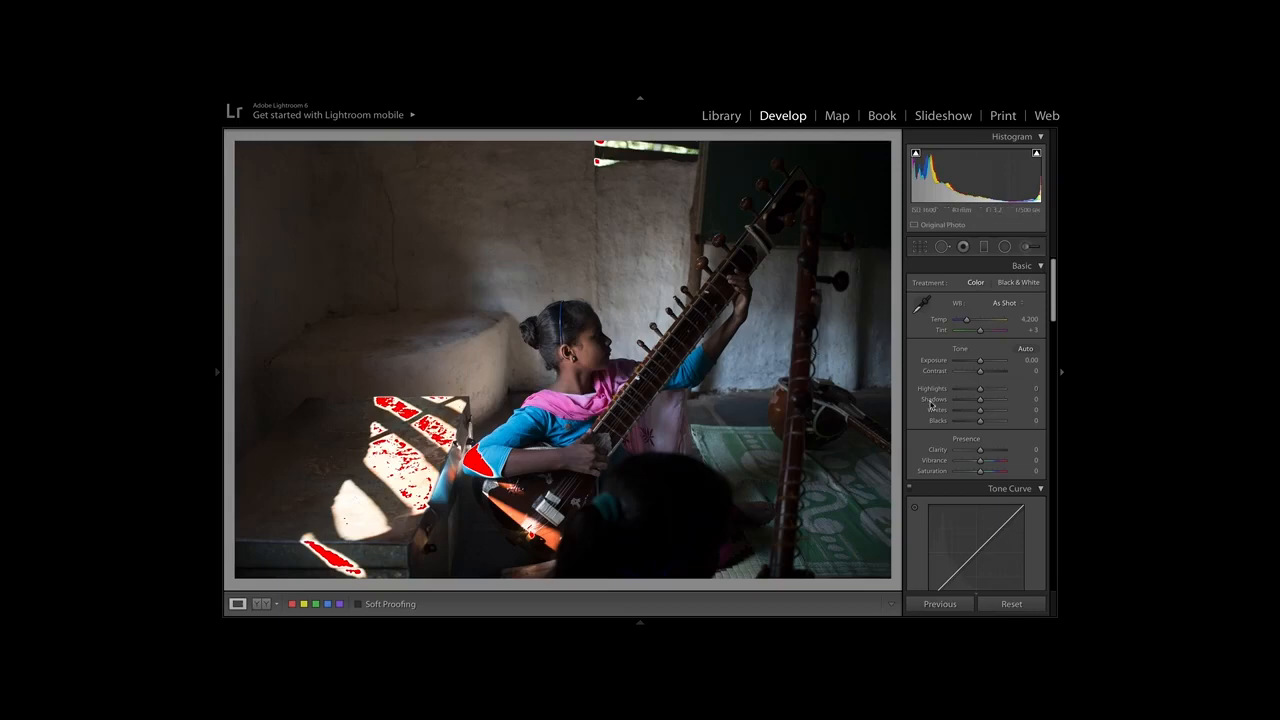
key(j)
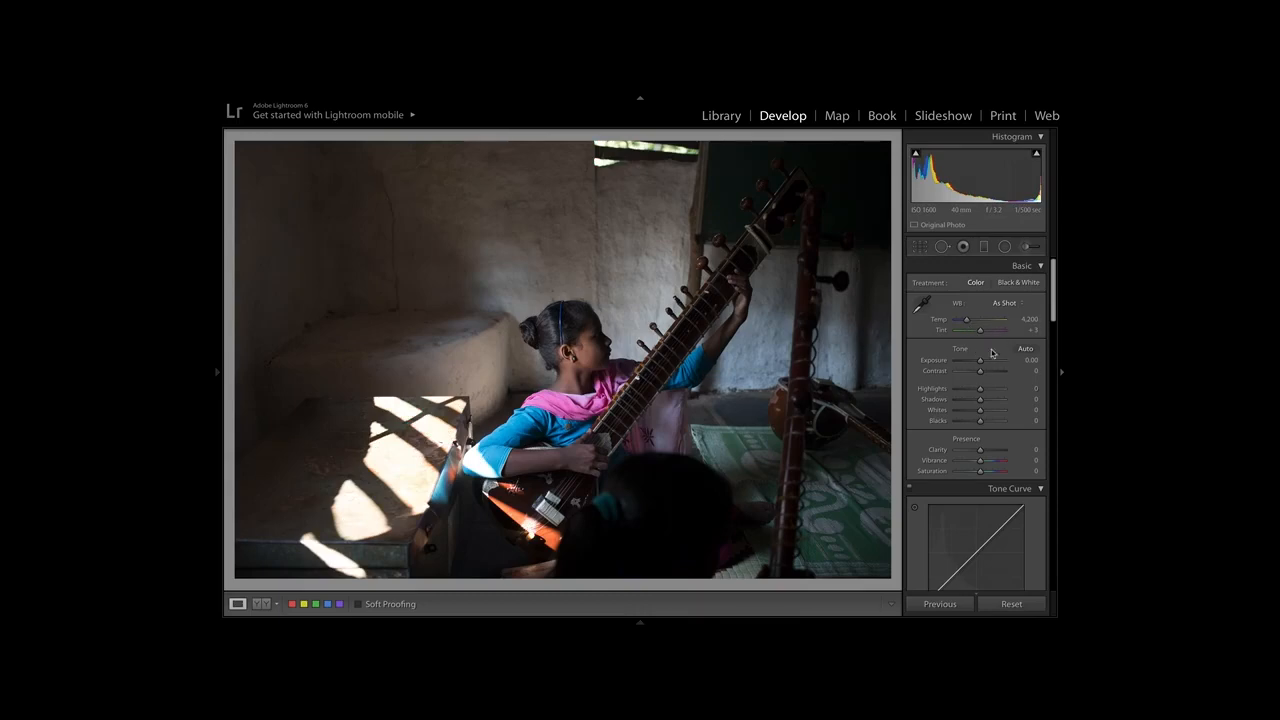
Enable Remove Chromatic Aberration and Profile Corrections in the lens corrections for the photo.
scroll(990, 390, down, 10)
scroll(997, 397, down, 8)
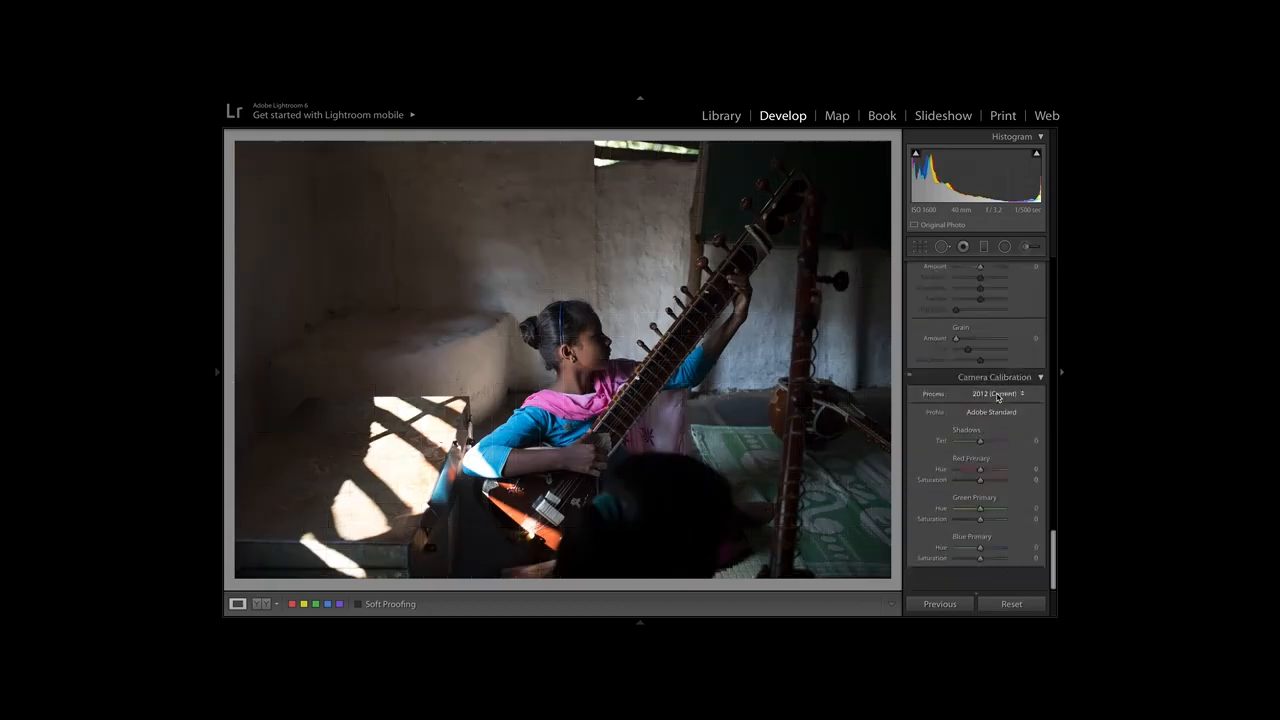
scroll(997, 397, up, 5)
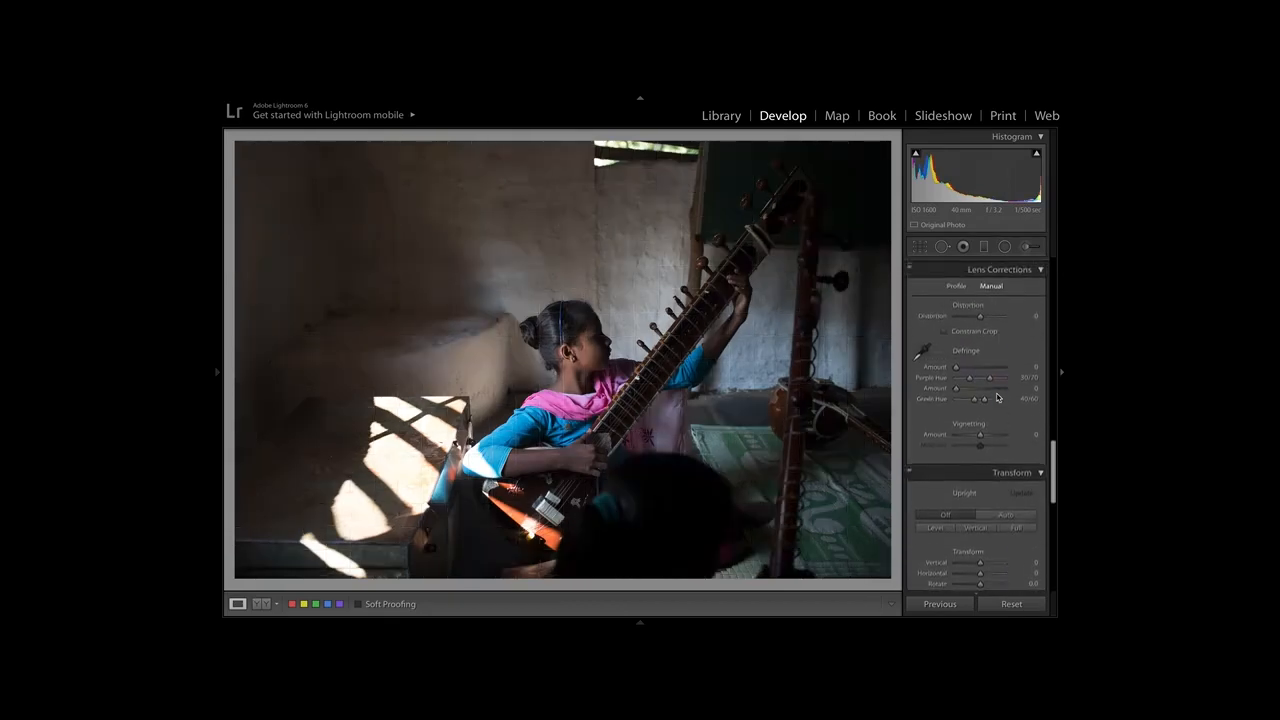
scroll(997, 397, down, 6)
scroll(997, 397, up, 6)
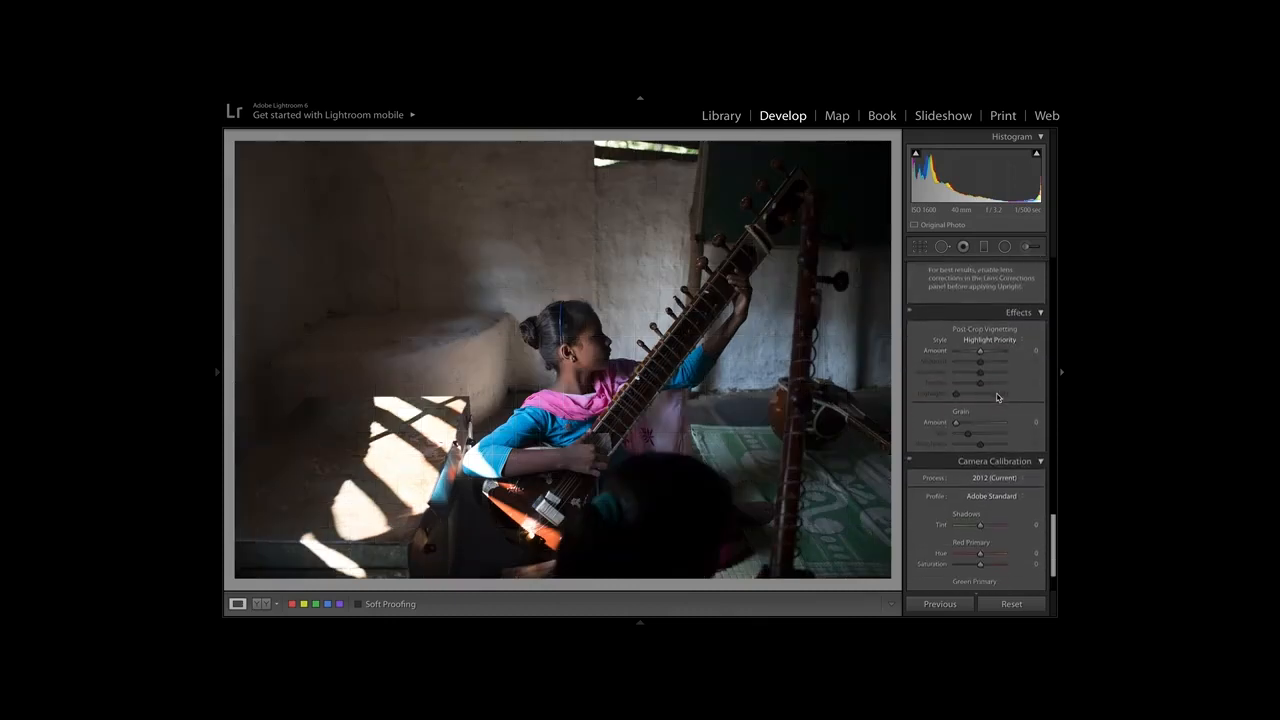
scroll(997, 398, up, 4)
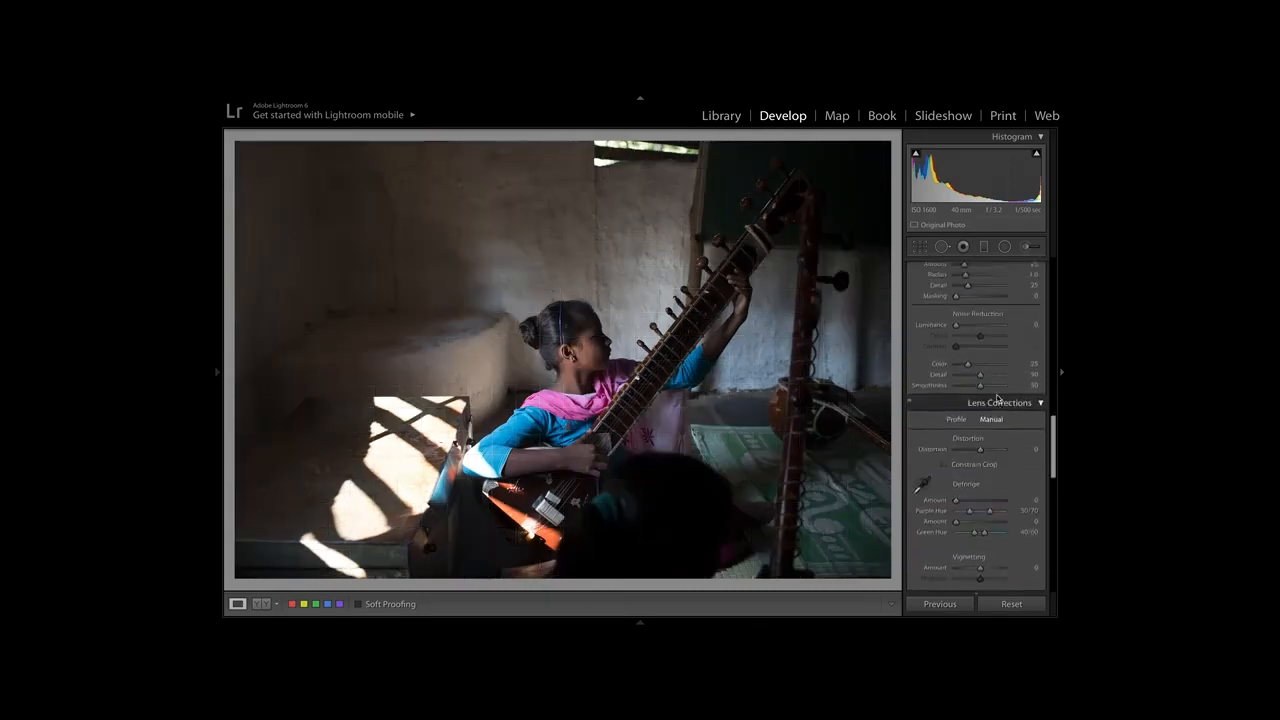
scroll(997, 397, down, 3)
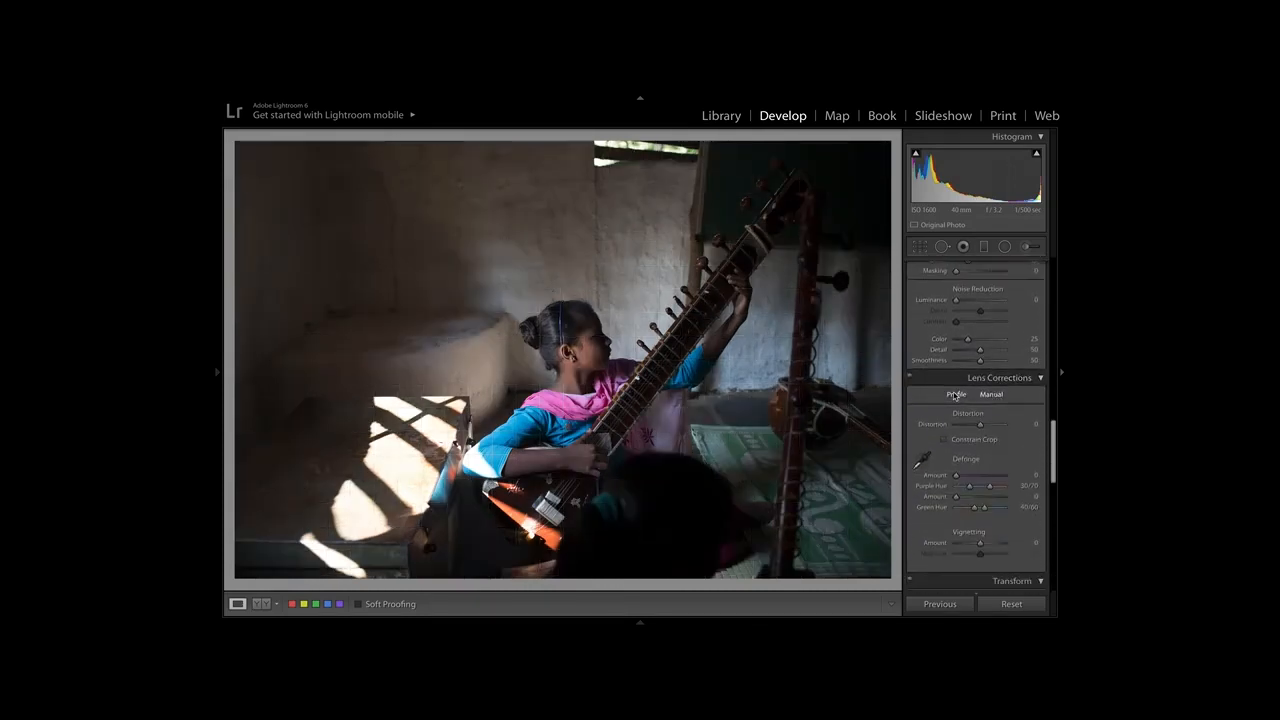
click(956, 394)
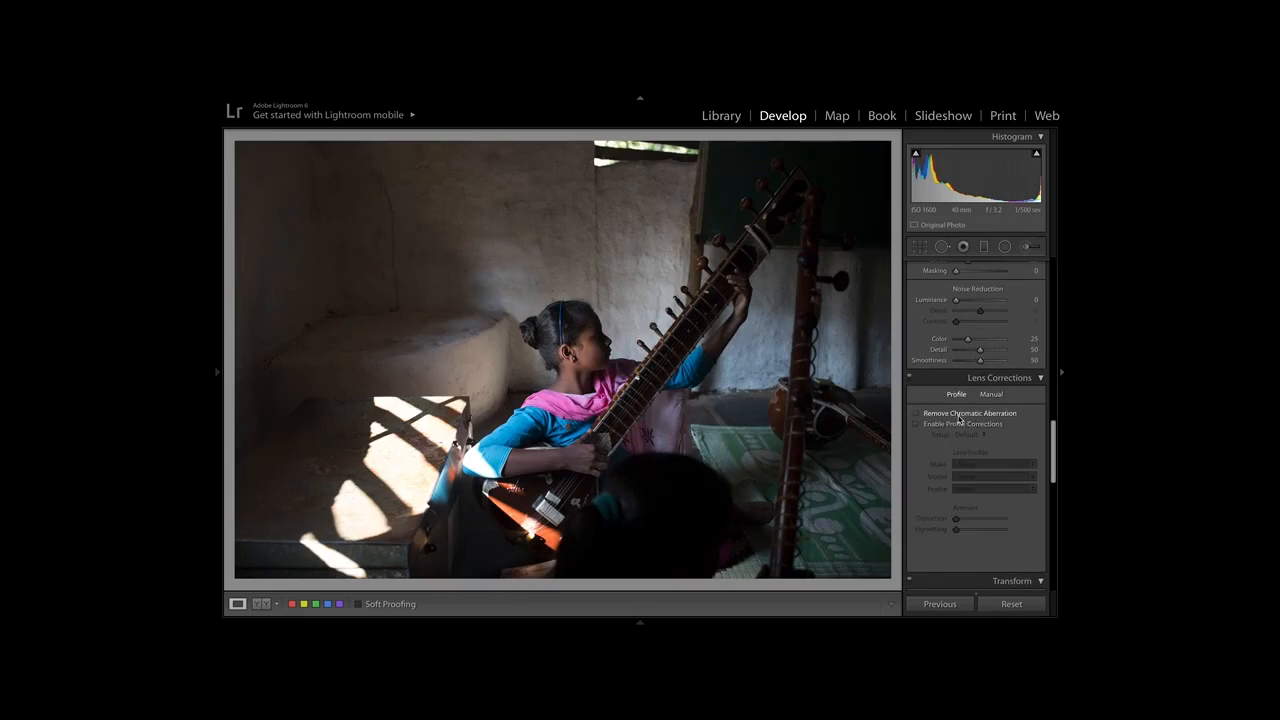
click(916, 424)
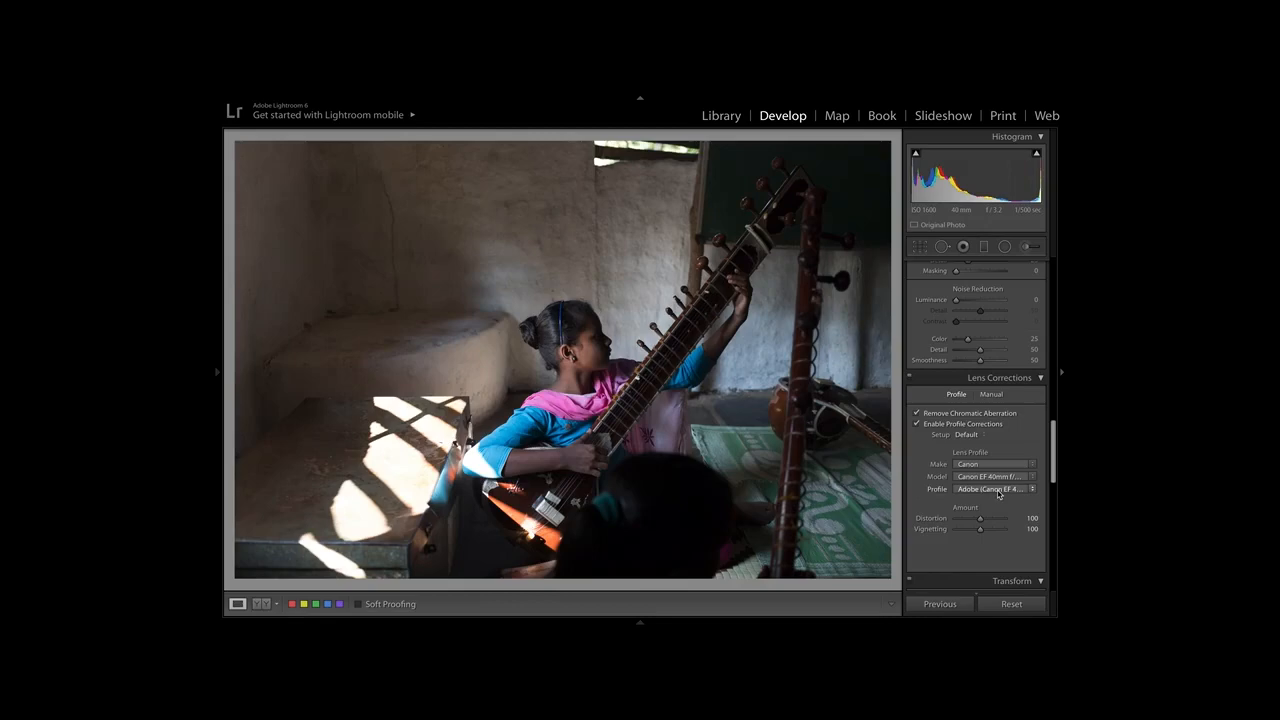
Try the Camera Faithful calibration profile, and set the profile to Camera Neutral.
click(1000, 580)
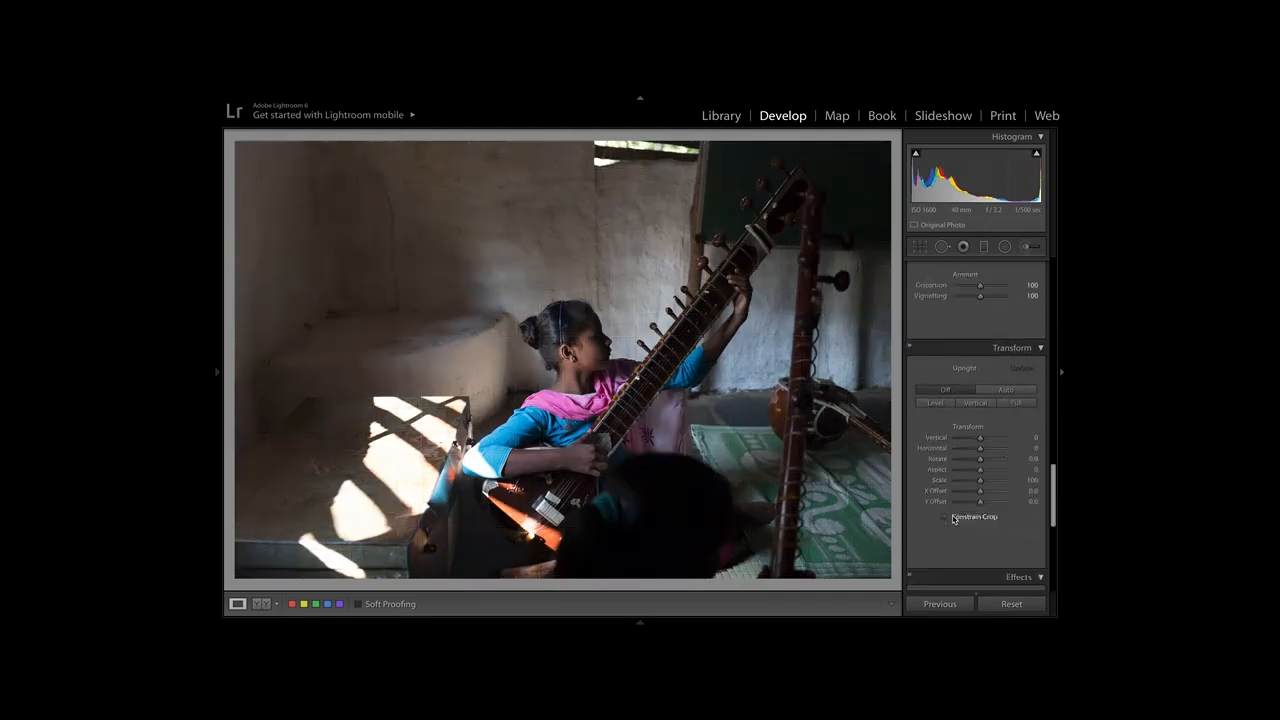
scroll(953, 519, down, 6)
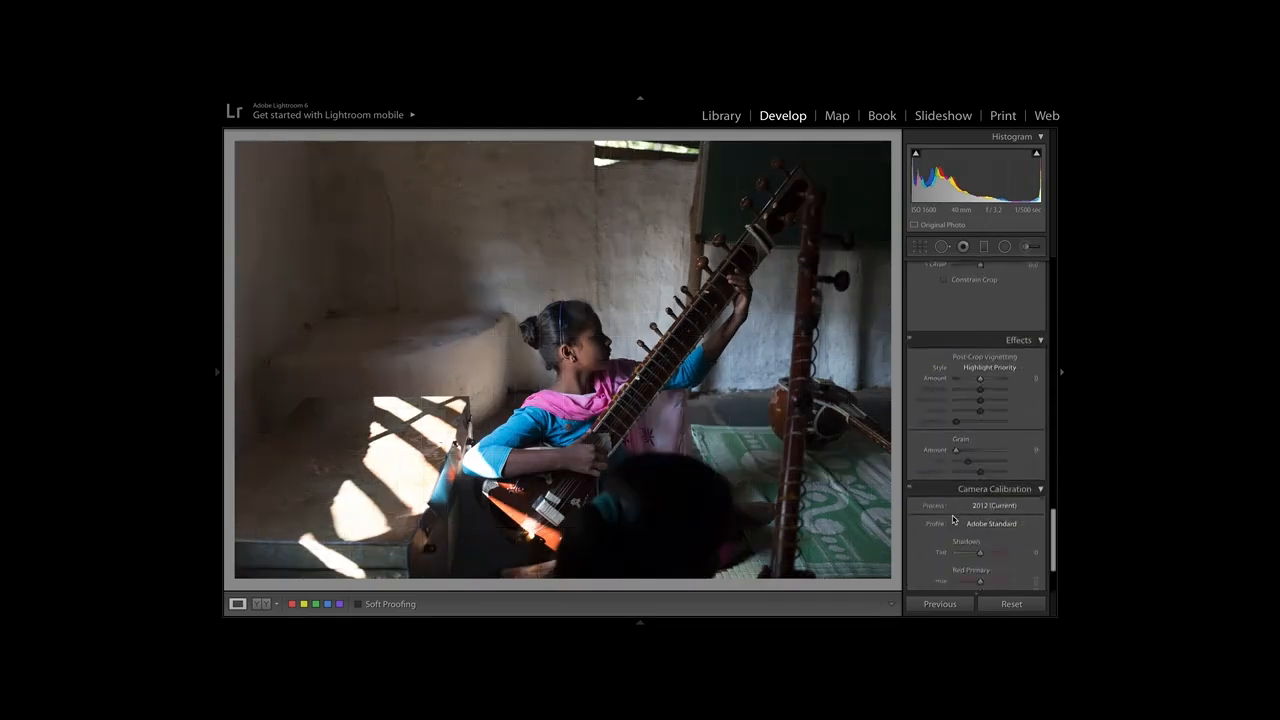
click(1004, 431)
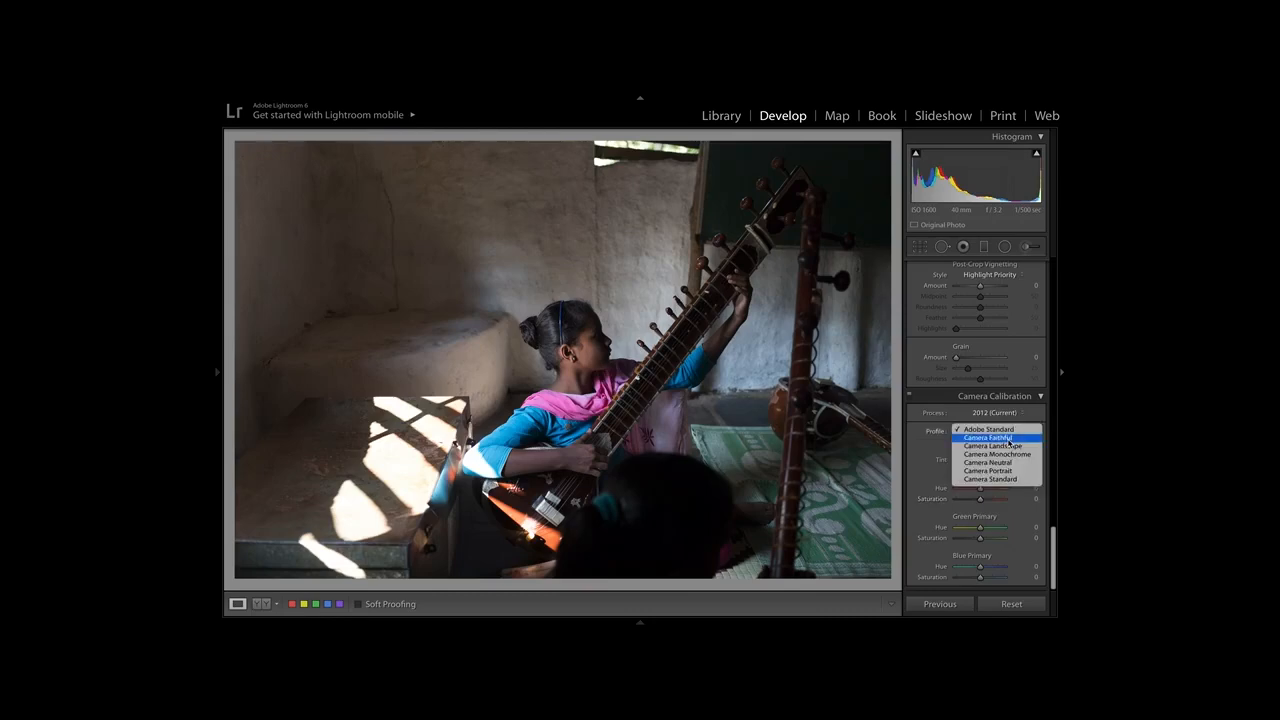
click(1009, 438)
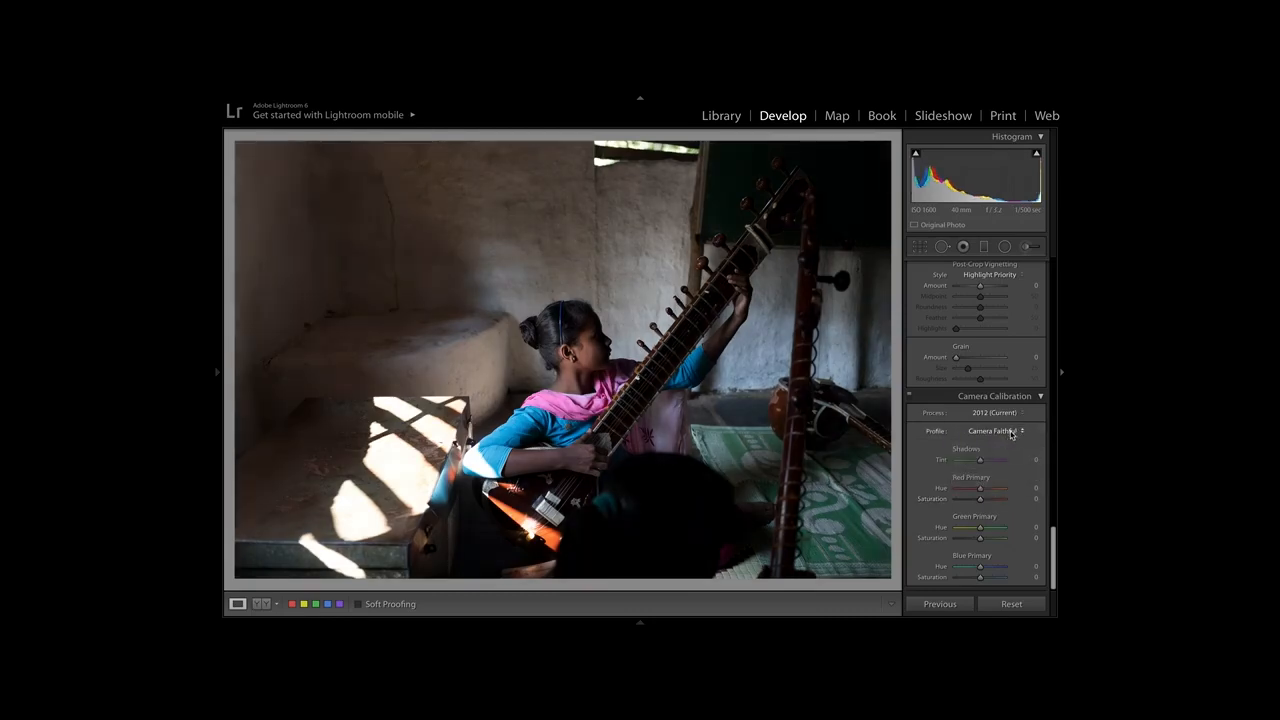
click(1010, 433)
click(1003, 455)
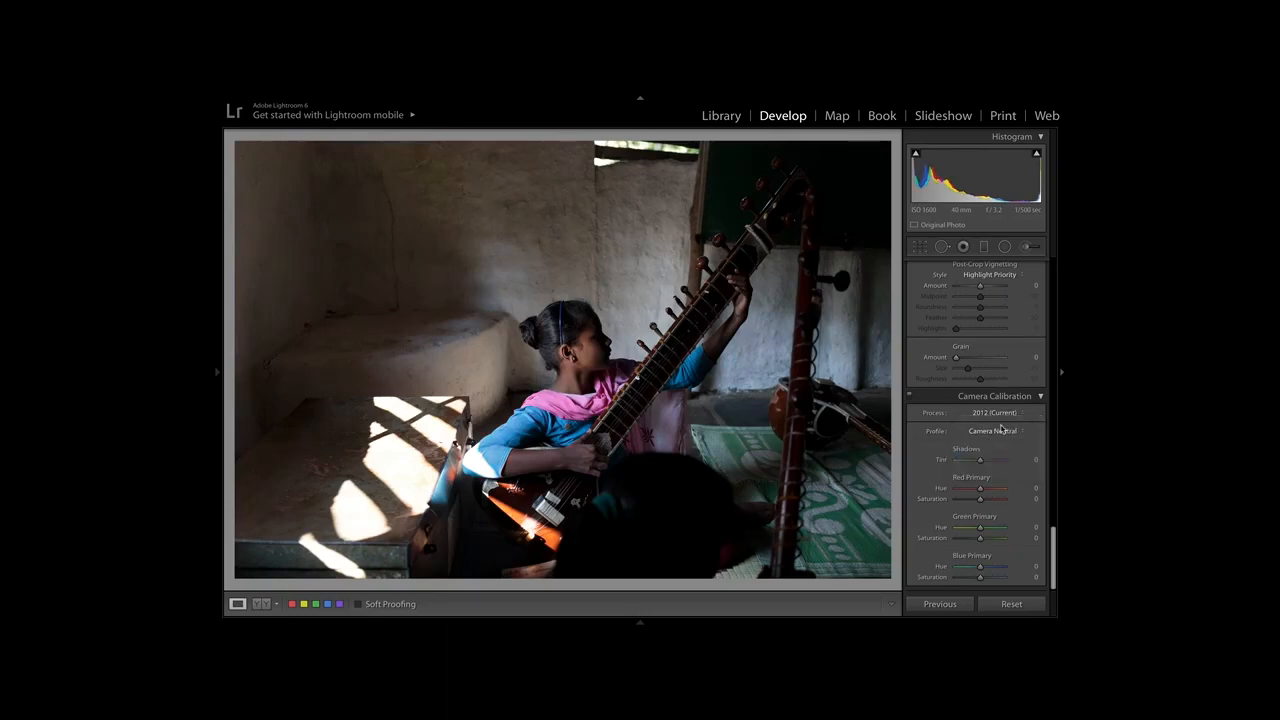
Convert the photo's treatment from color to Black & White.
scroll(1013, 388, up, 15)
scroll(1010, 392, down, 1)
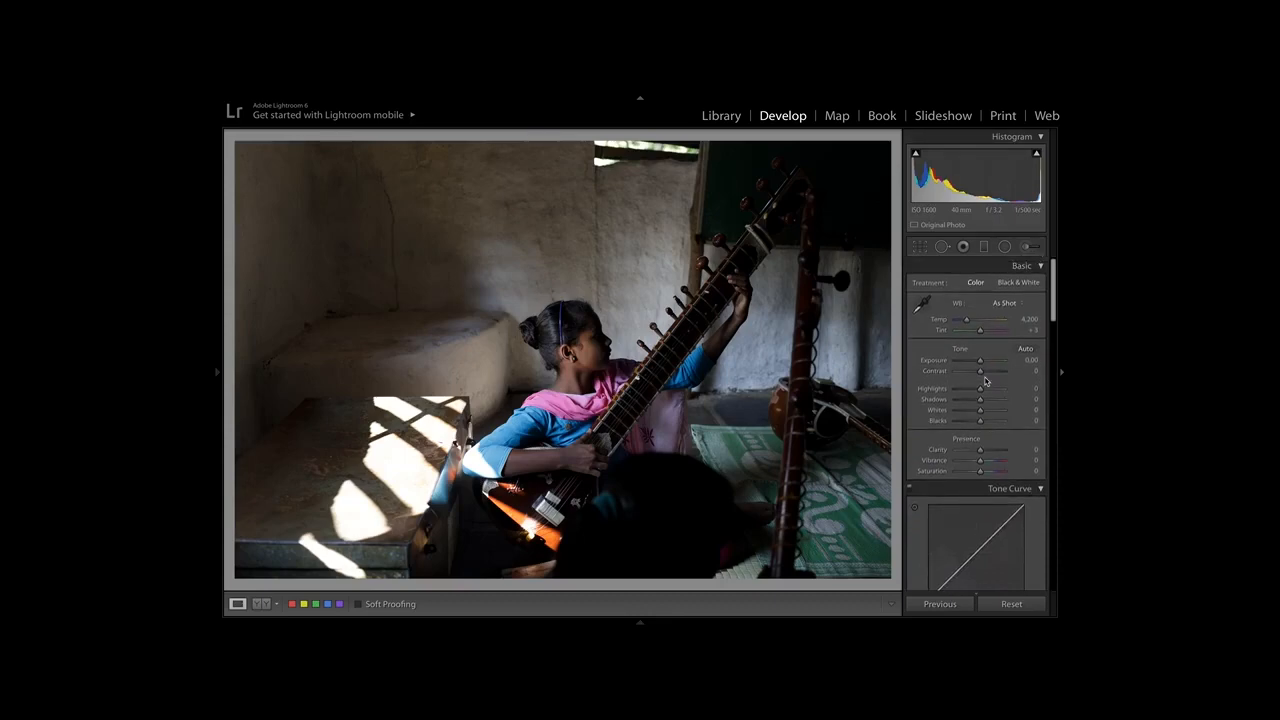
click(1010, 288)
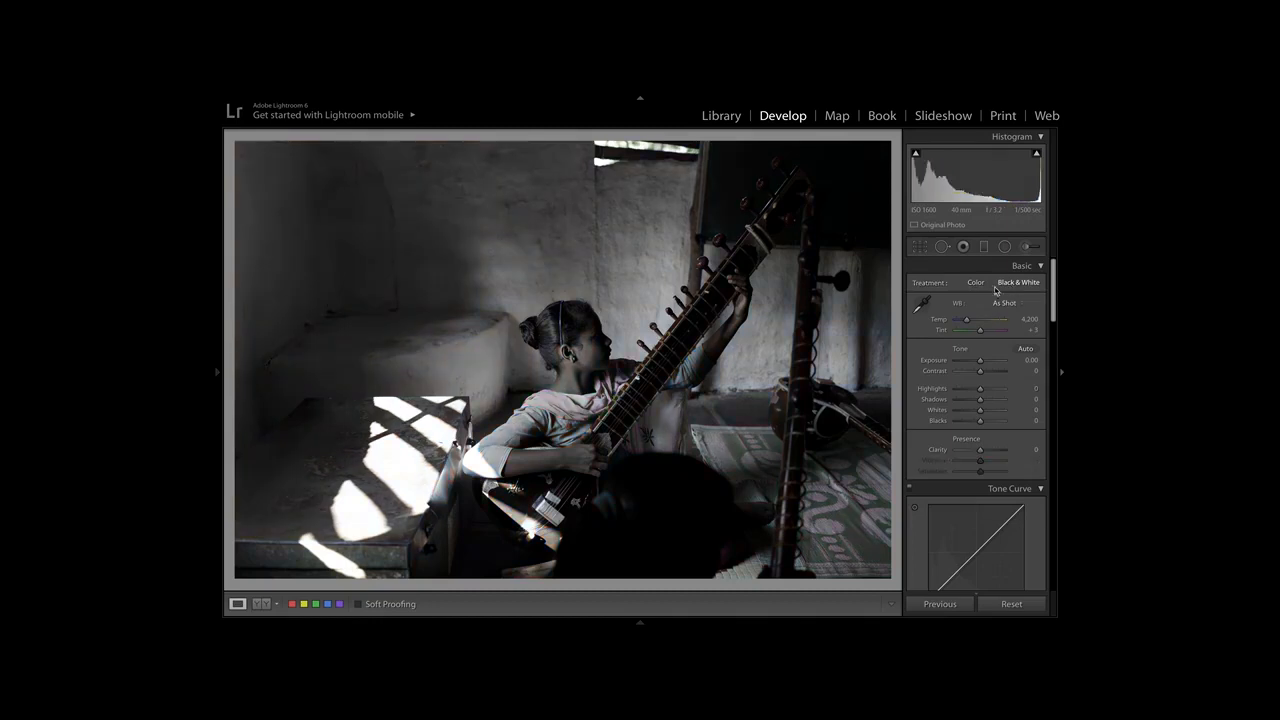
Brush a local adjustment with Sharpness reset and Highlights at -59 over the sunlit patches on the box beside the girl.
click(1028, 246)
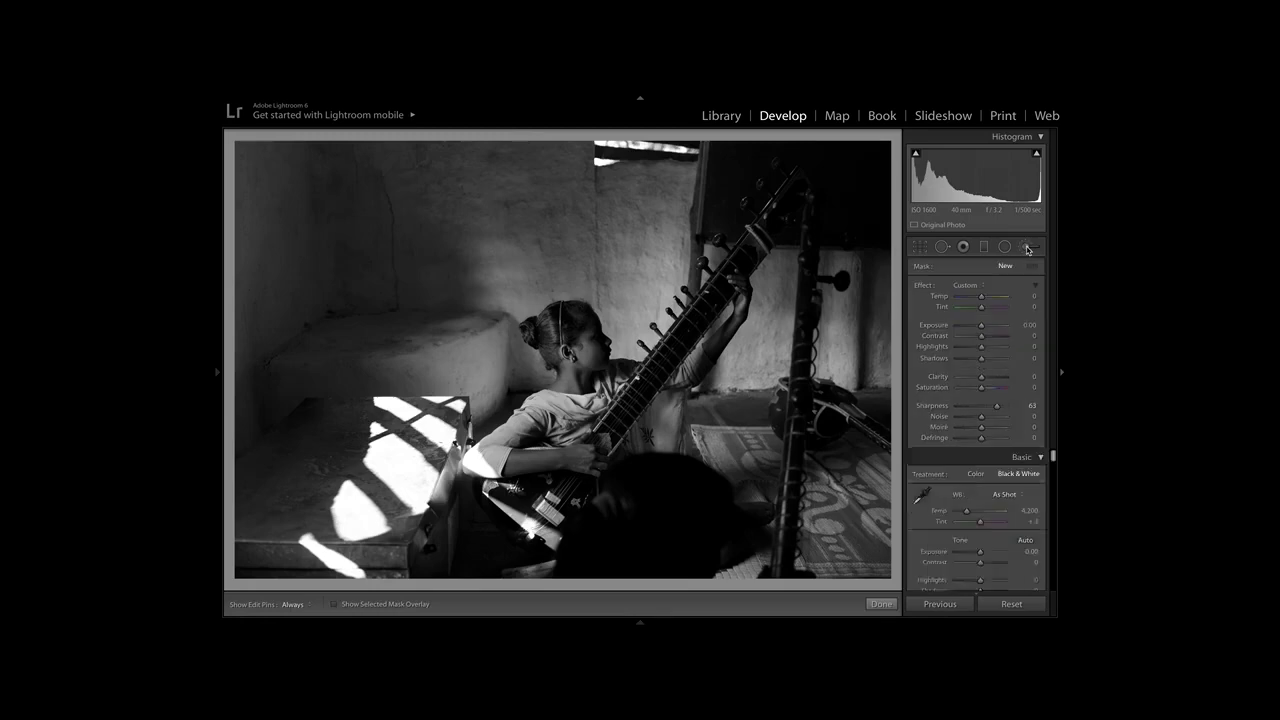
double_click(941, 404)
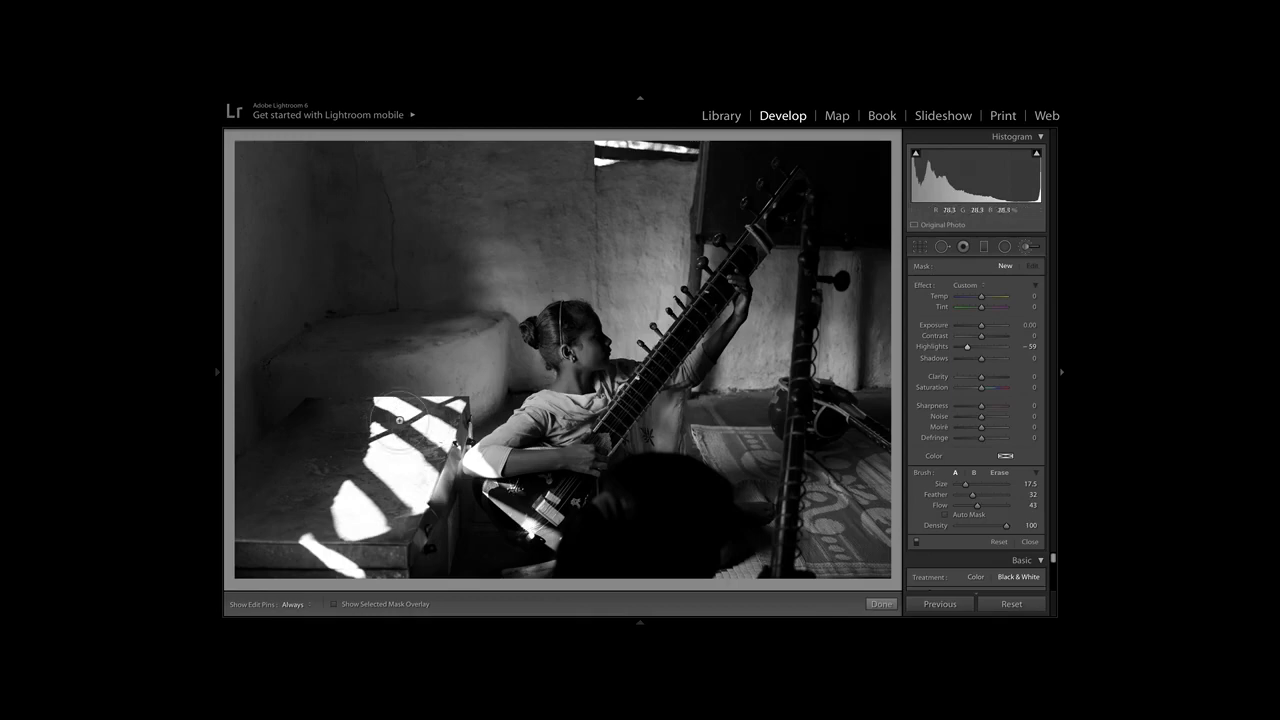
mouse_move(391, 413)
mouse_down()
mouse_move(433, 405)
mouse_move(396, 471)
mouse_move(410, 452)
mouse_move(364, 478)
mouse_move(385, 403)
mouse_move(456, 408)
mouse_move(360, 552)
mouse_move(375, 533)
mouse_move(335, 495)
mouse_move(321, 530)
mouse_move(337, 560)
mouse_move(361, 555)
mouse_move(314, 555)
mouse_move(312, 542)
mouse_move(344, 535)
mouse_move(418, 479)
mouse_up()
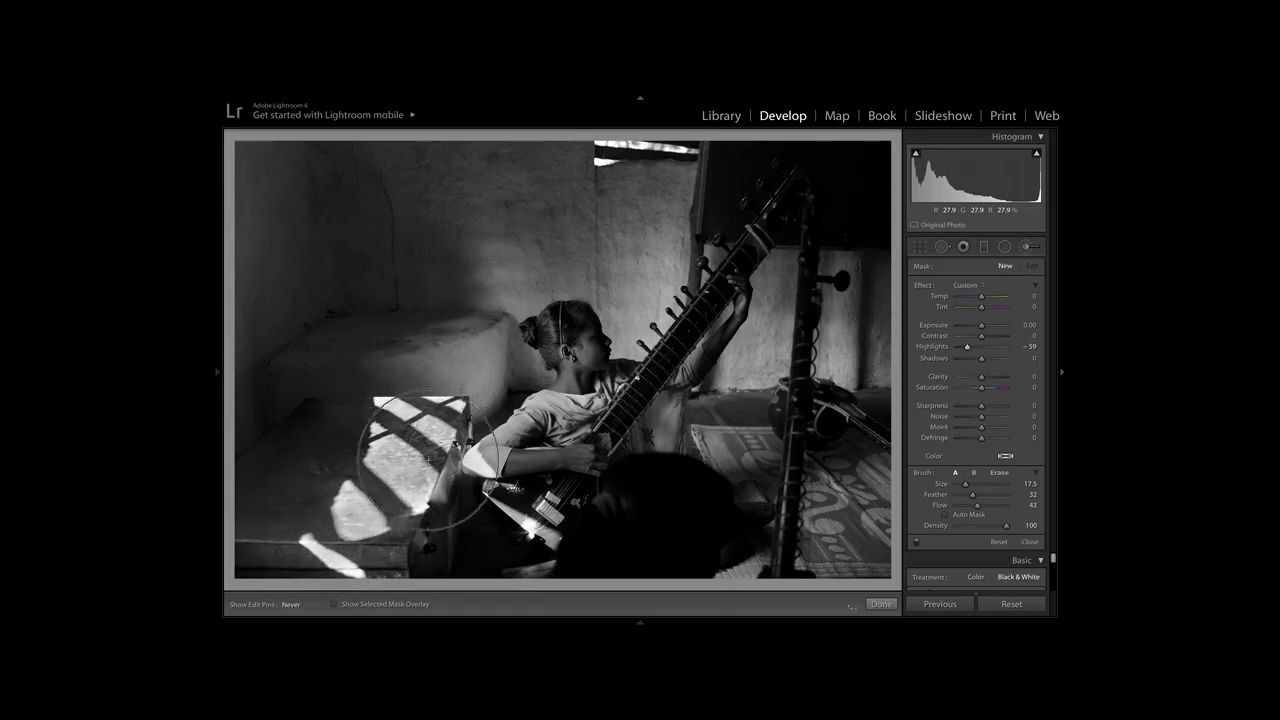
mouse_move(408, 506)
mouse_down()
mouse_move(347, 561)
mouse_move(350, 466)
mouse_move(392, 432)
mouse_up()
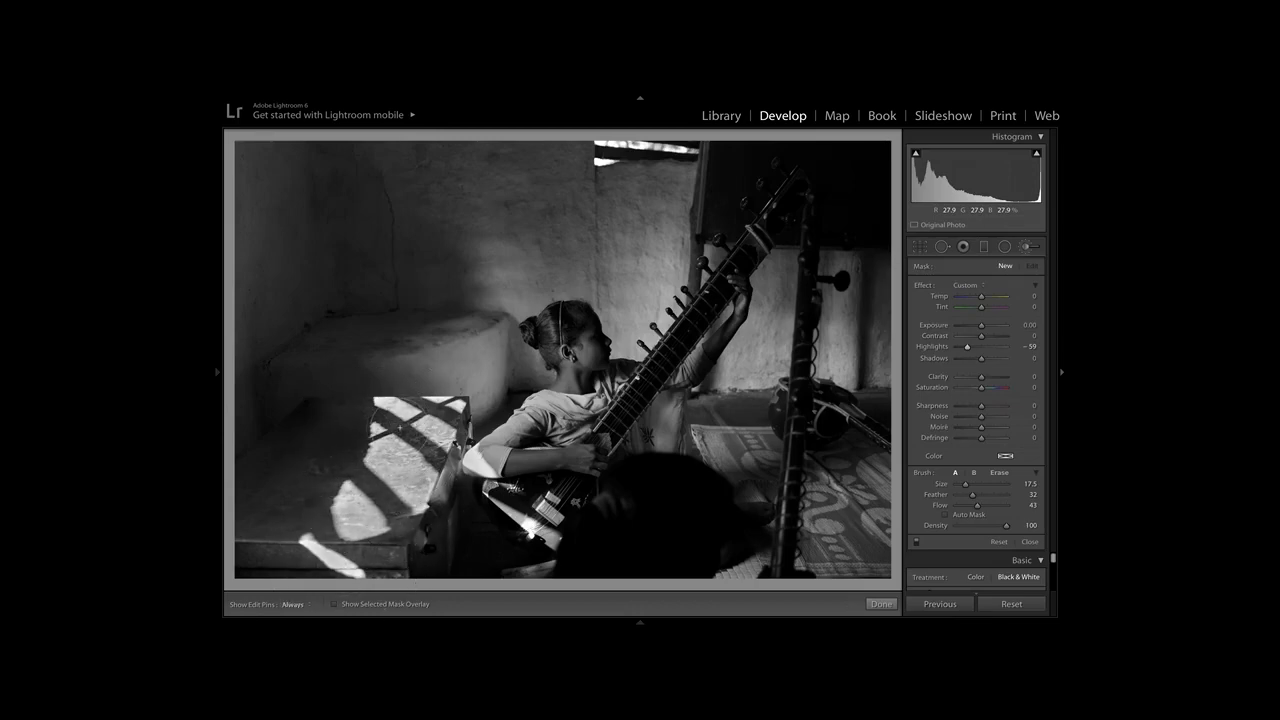
click(1029, 249)
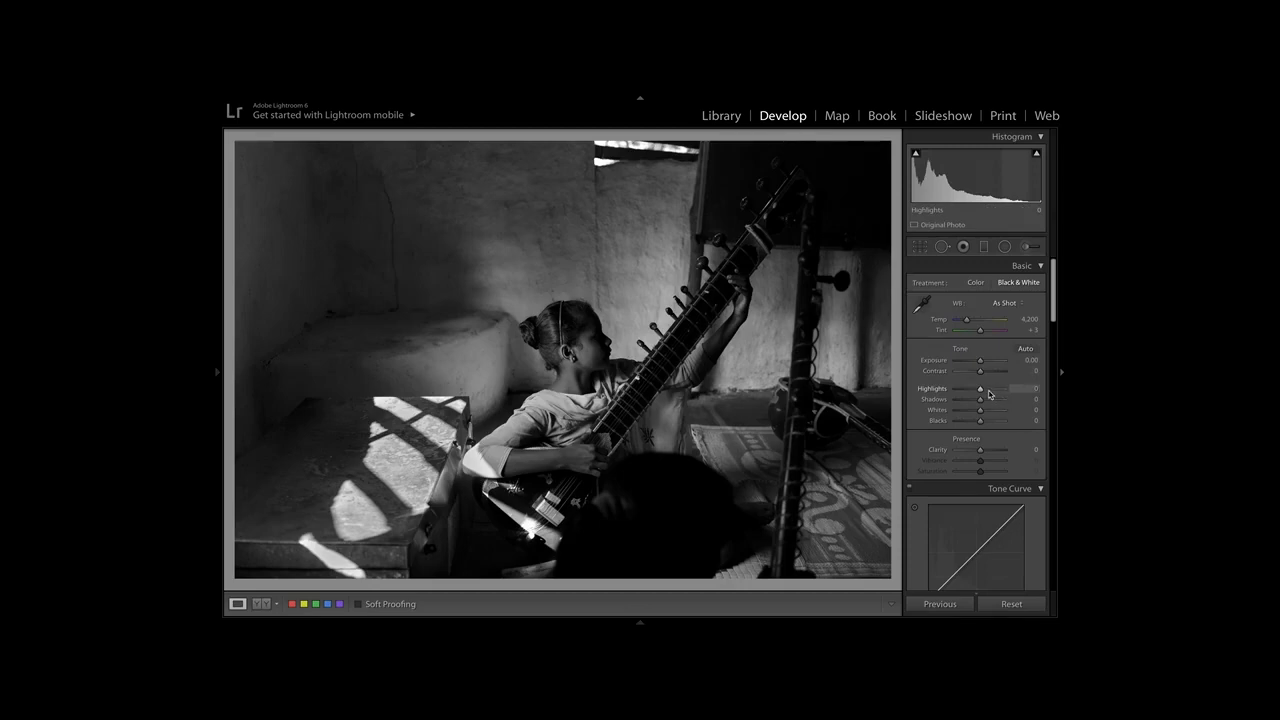
Lower the photo's overall Highlights to -19 in the basic adjustments.
click(972, 389)
drag(972, 393, 976, 395)
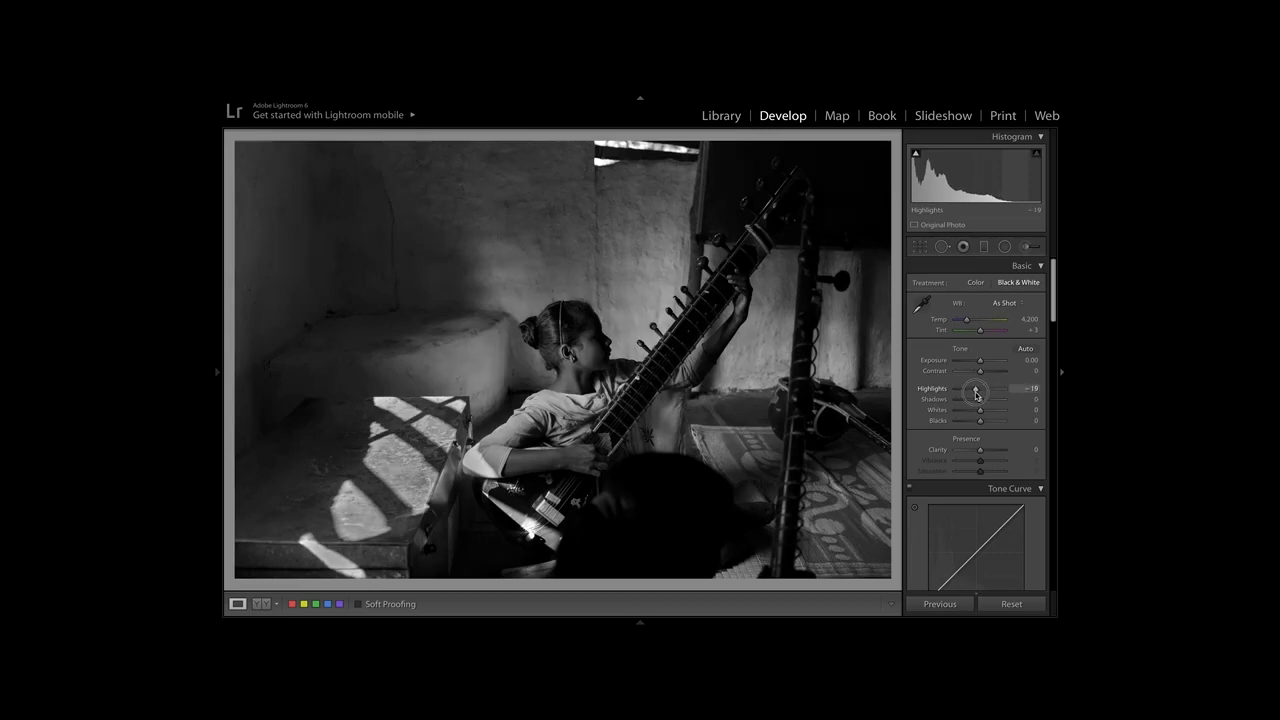
alt+click(977, 395)
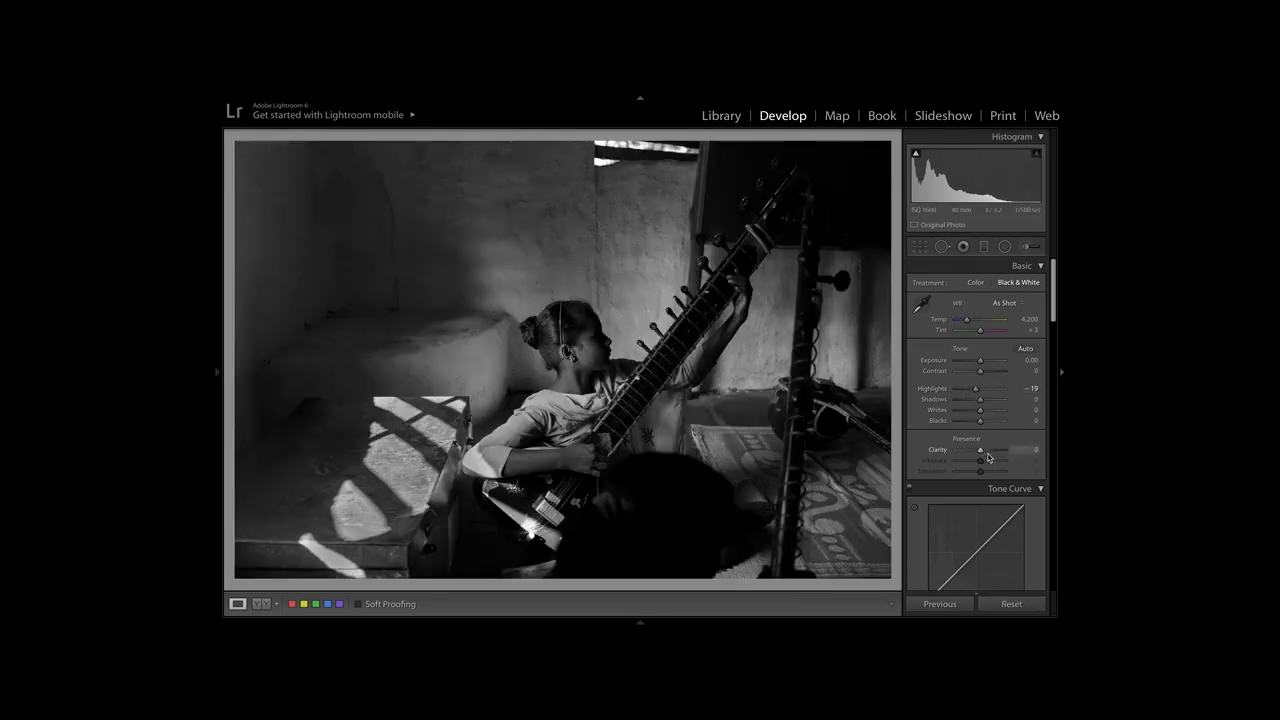
Raise the tone curve's Highlights to +38 and check the girl's face up close.
scroll(991, 468, down, 3)
scroll(991, 468, down, 1)
drag(982, 426, 993, 428)
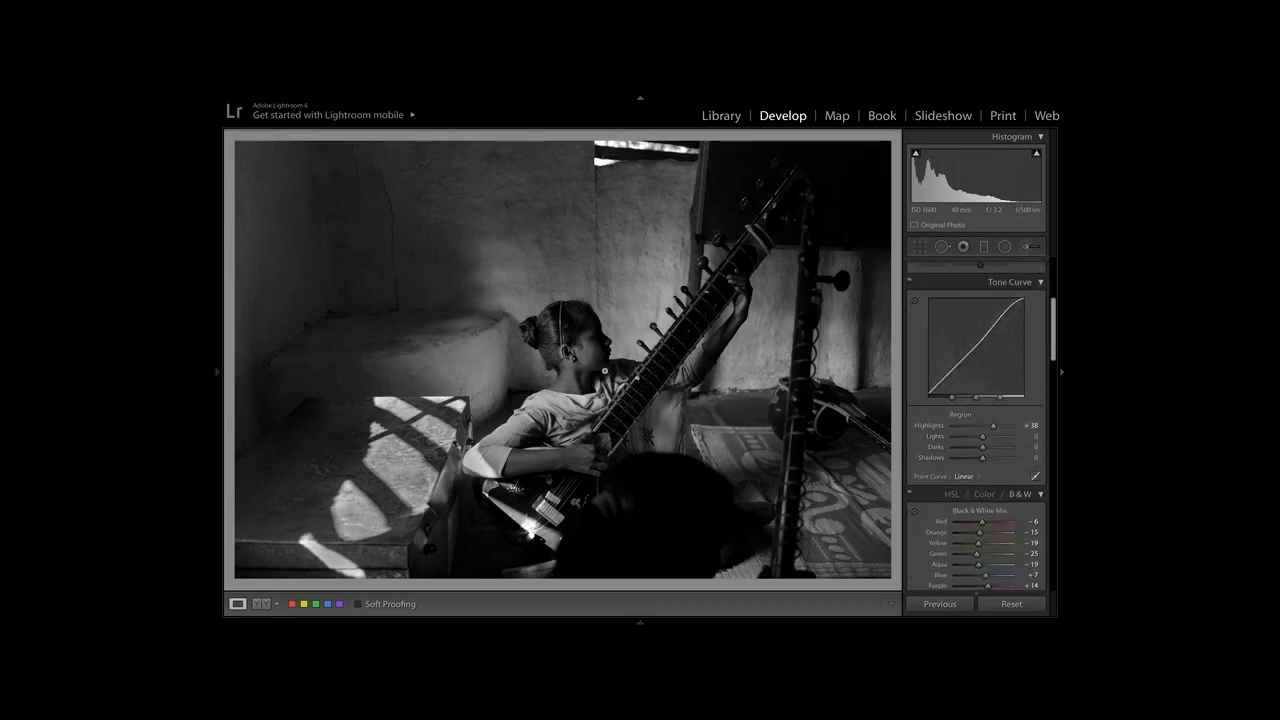
click(590, 338)
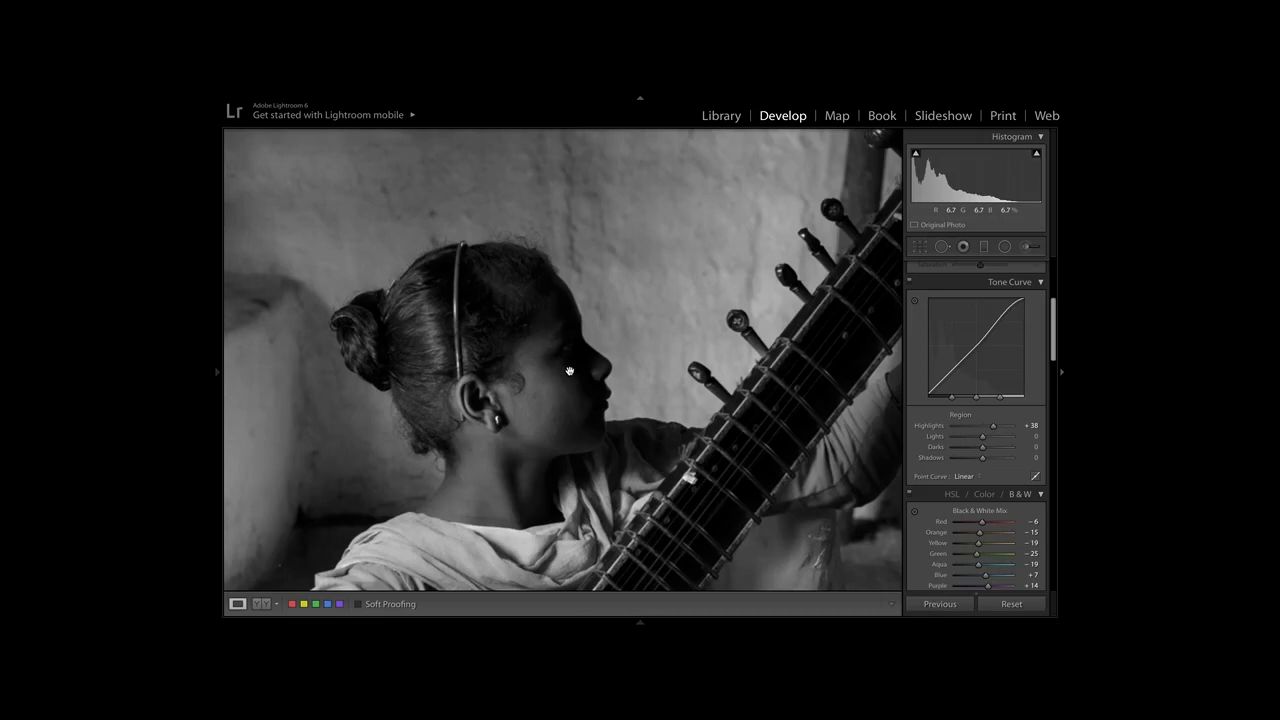
click(569, 371)
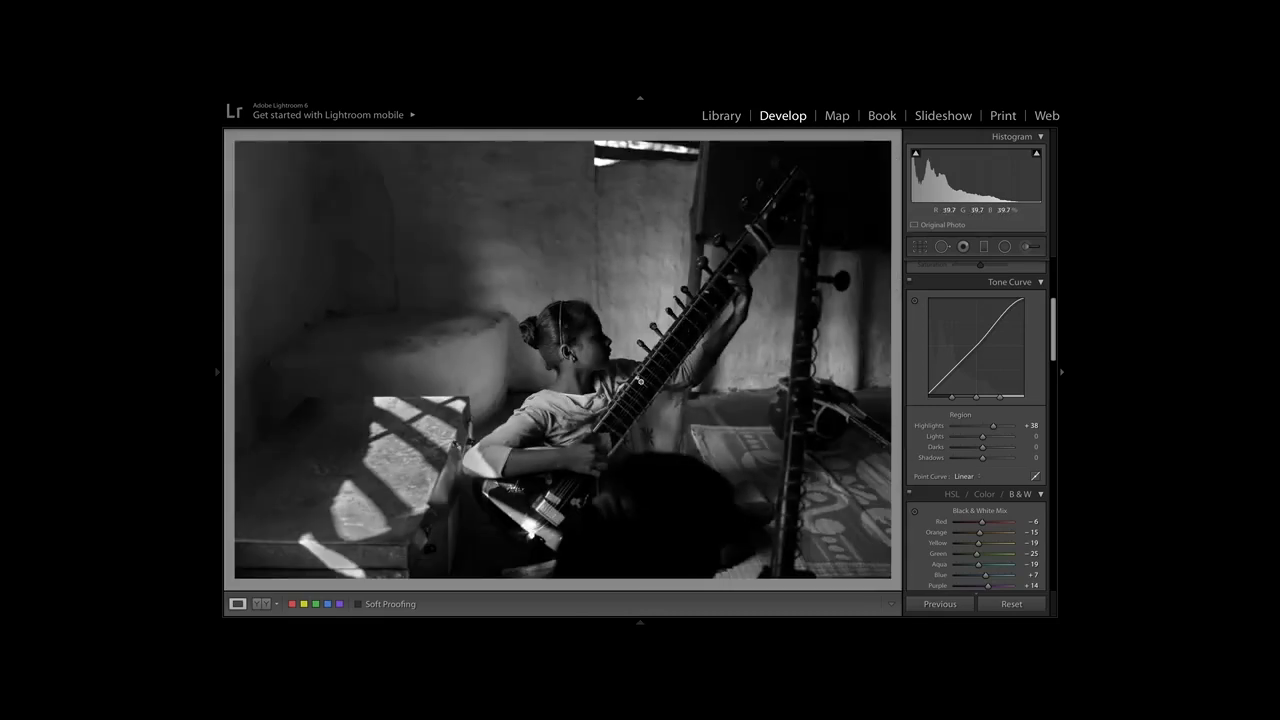
Paint a new adjustment brush mask along the sitar's neck with Highlights reset, and set its Exposure to 2.07.
click(1030, 246)
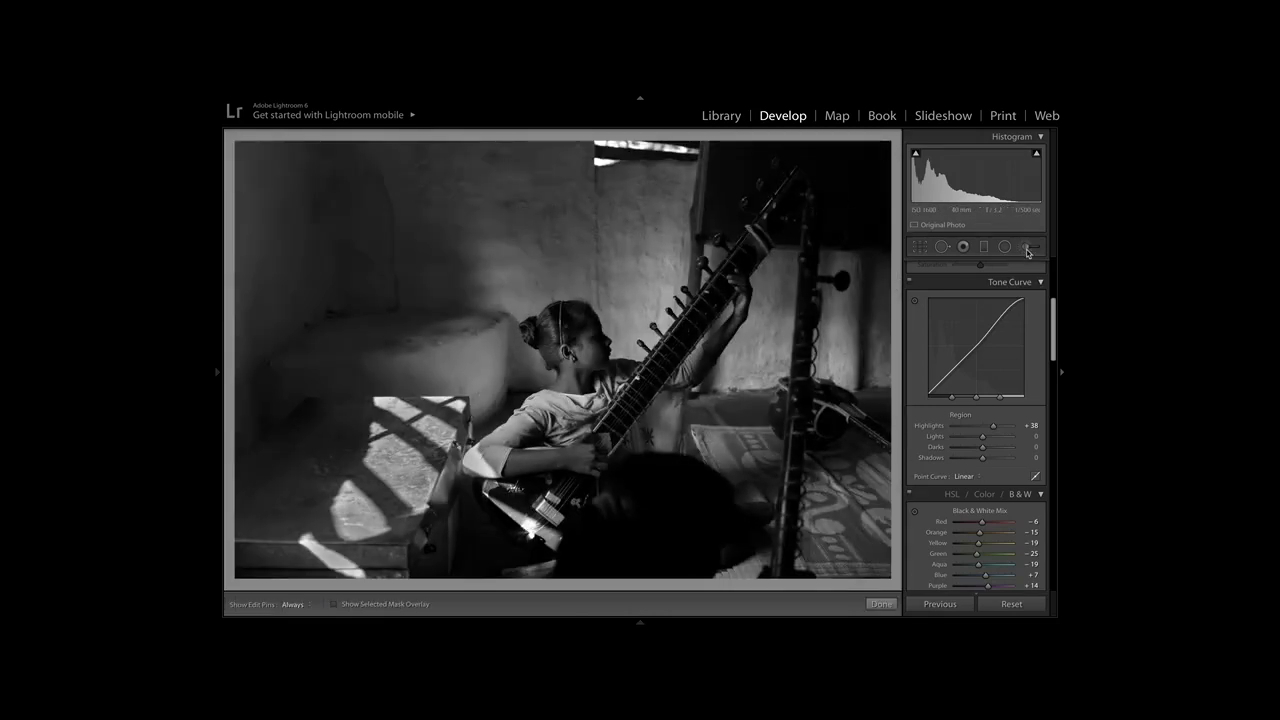
double_click(943, 347)
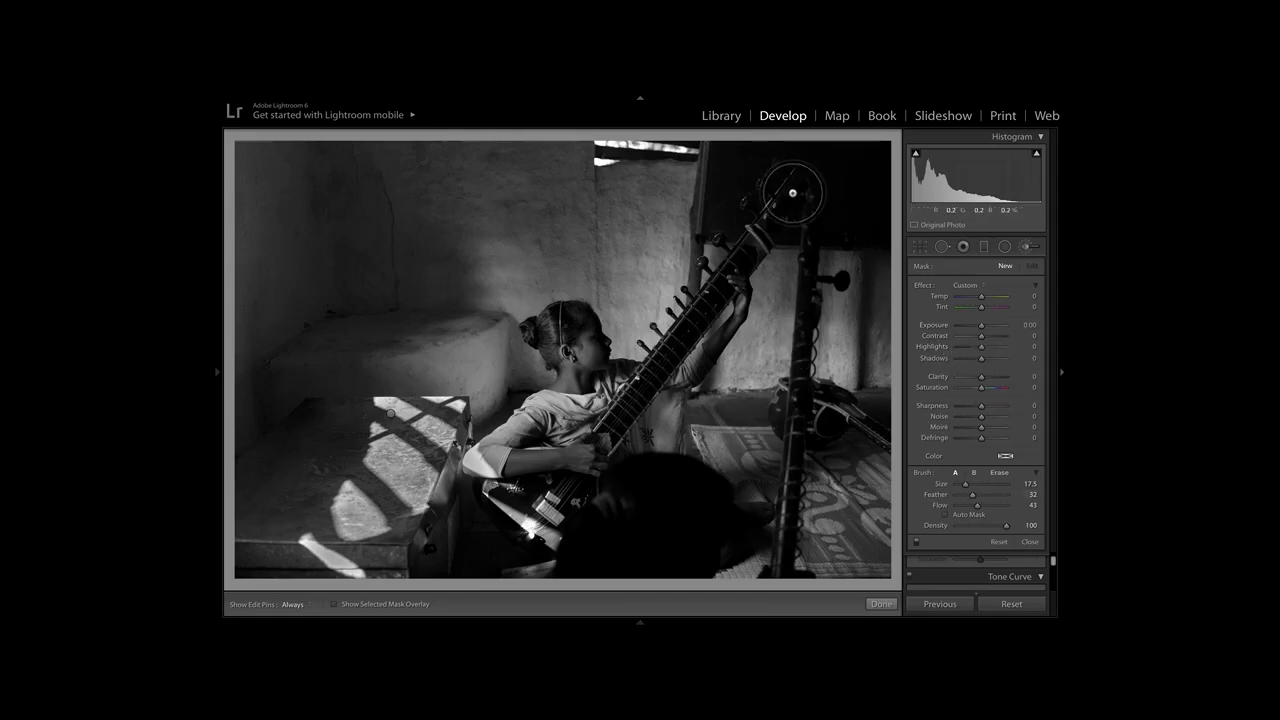
drag(792, 193, 760, 226)
key(h)
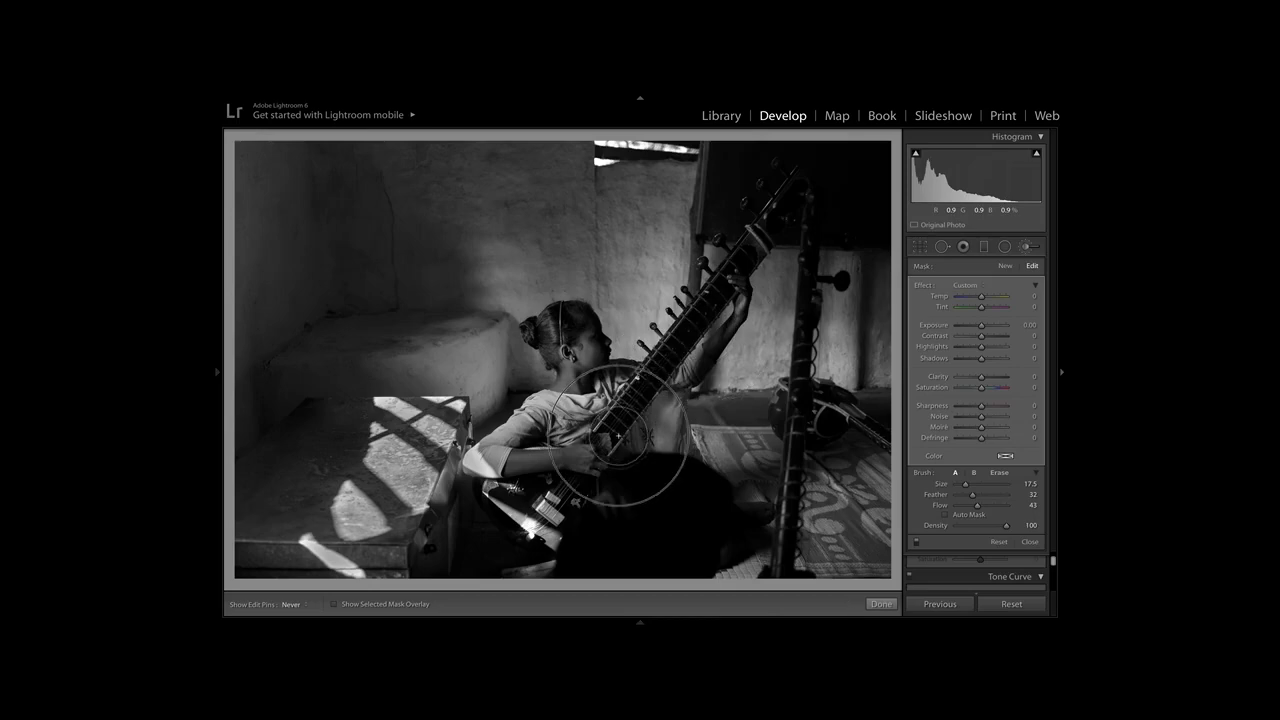
key(h)
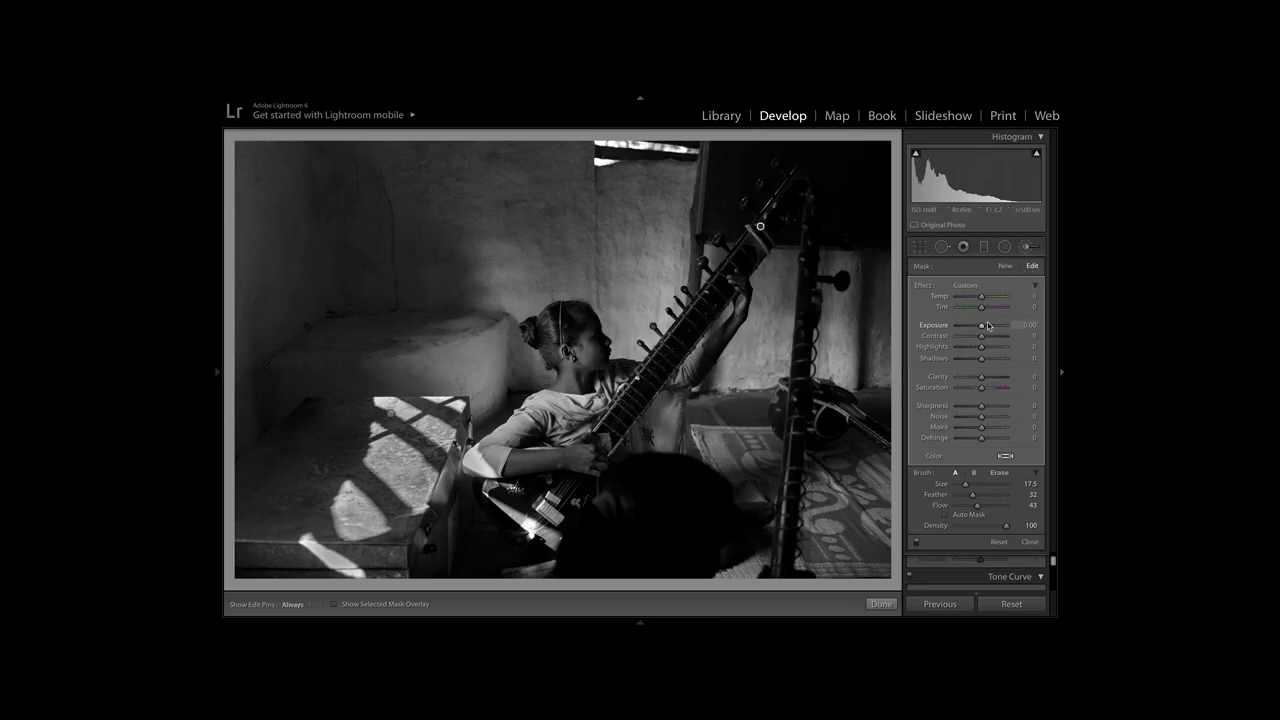
drag(983, 330, 997, 330)
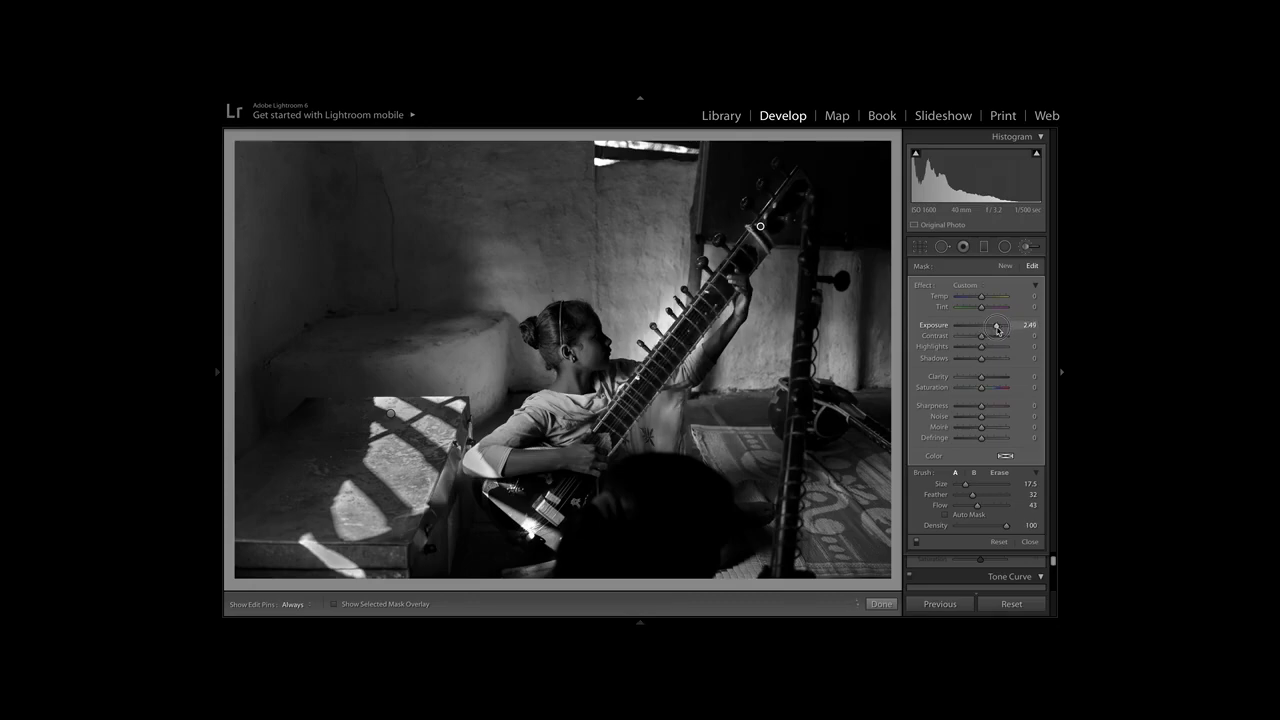
drag(997, 330, 995, 330)
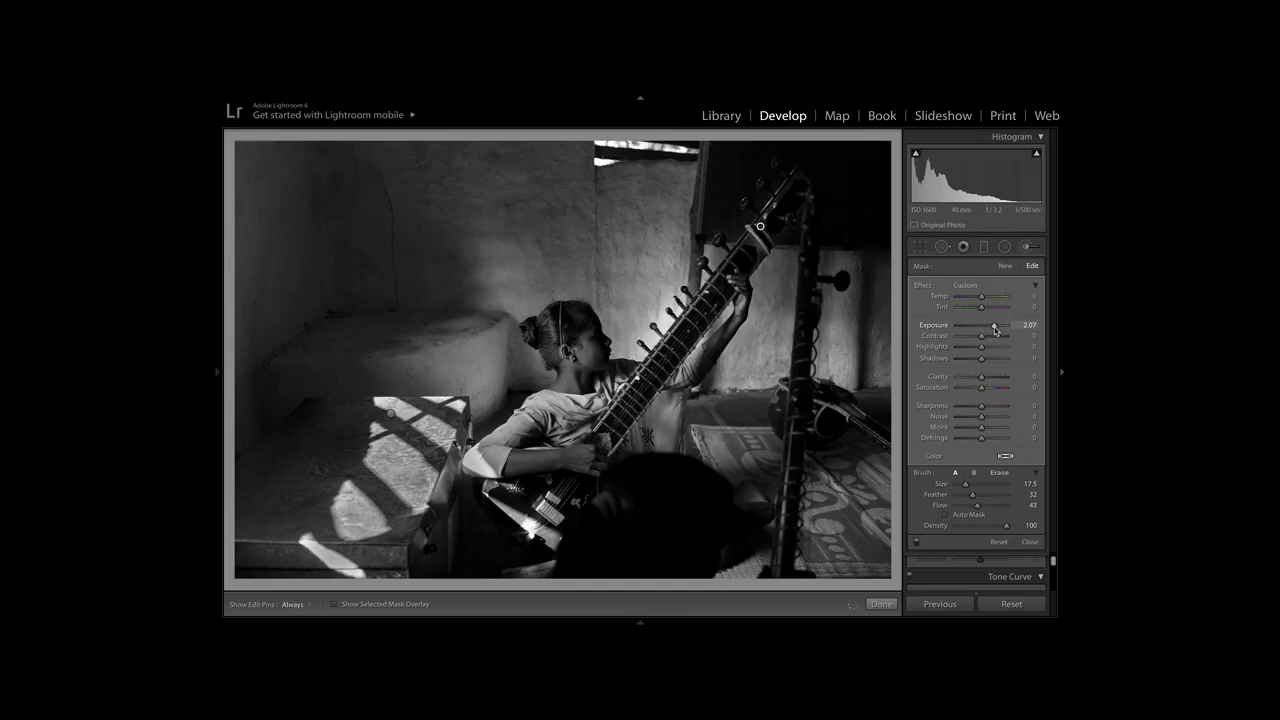
Enlarge the brush to size 47.4 and extend the brightening mask over the wall around the sitar.
drag(965, 485, 979, 487)
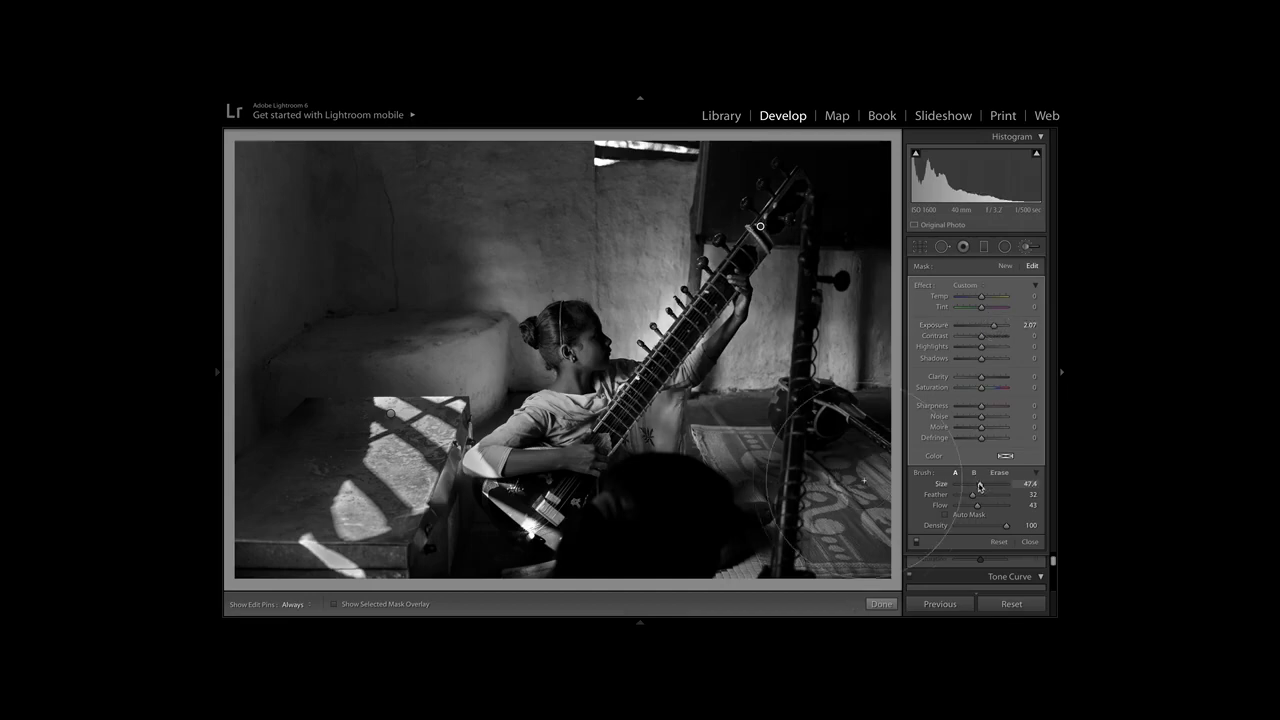
key(h)
mouse_move(629, 321)
mouse_down()
mouse_move(698, 282)
mouse_move(749, 288)
mouse_move(770, 250)
mouse_up()
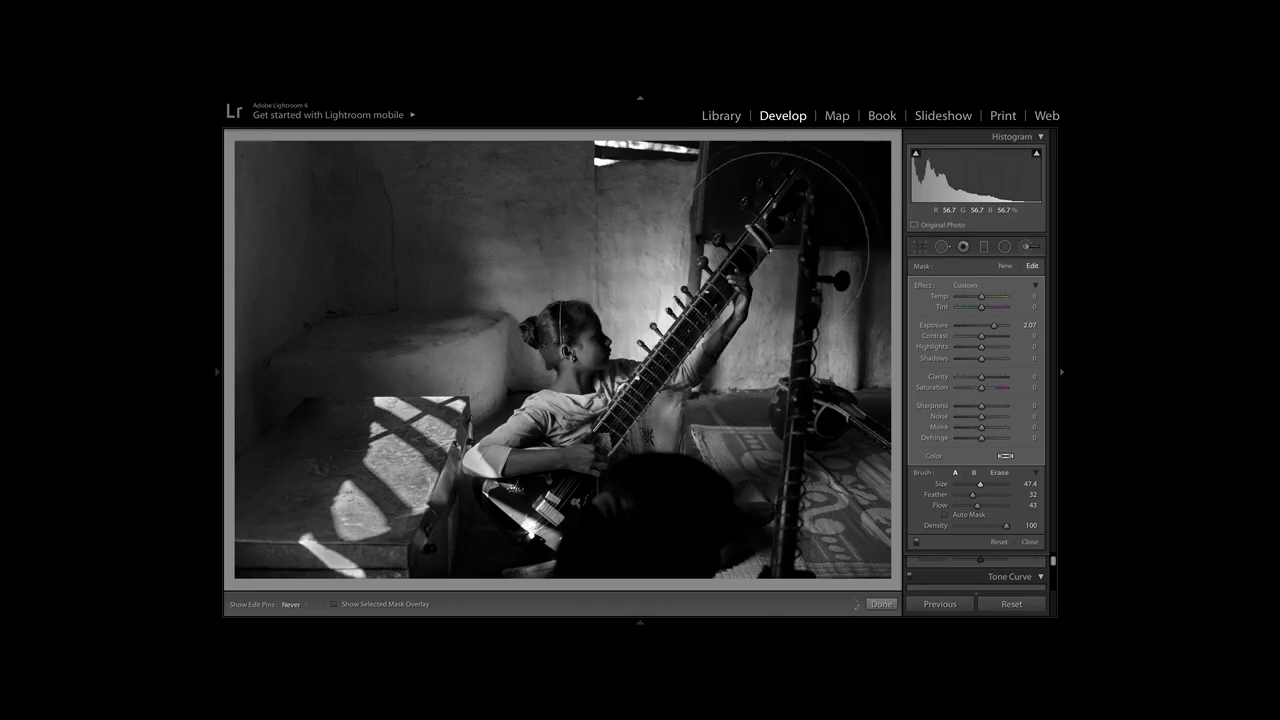
key(h)
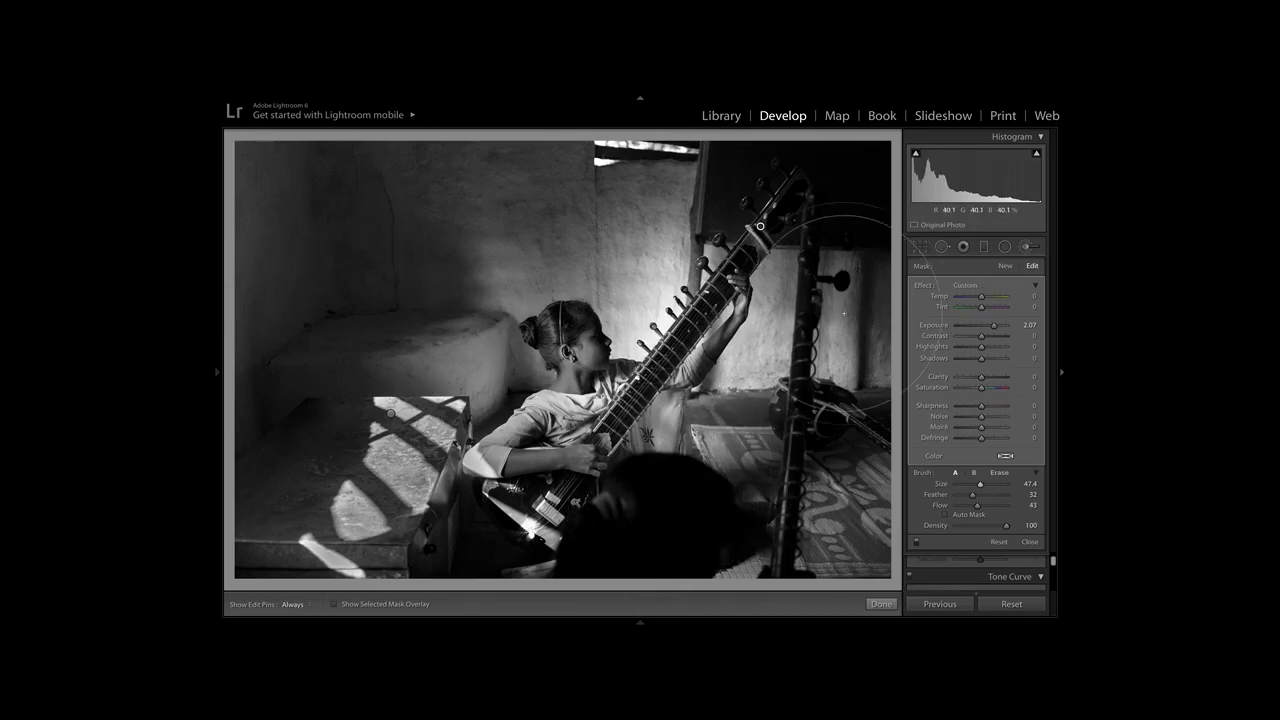
click(1025, 250)
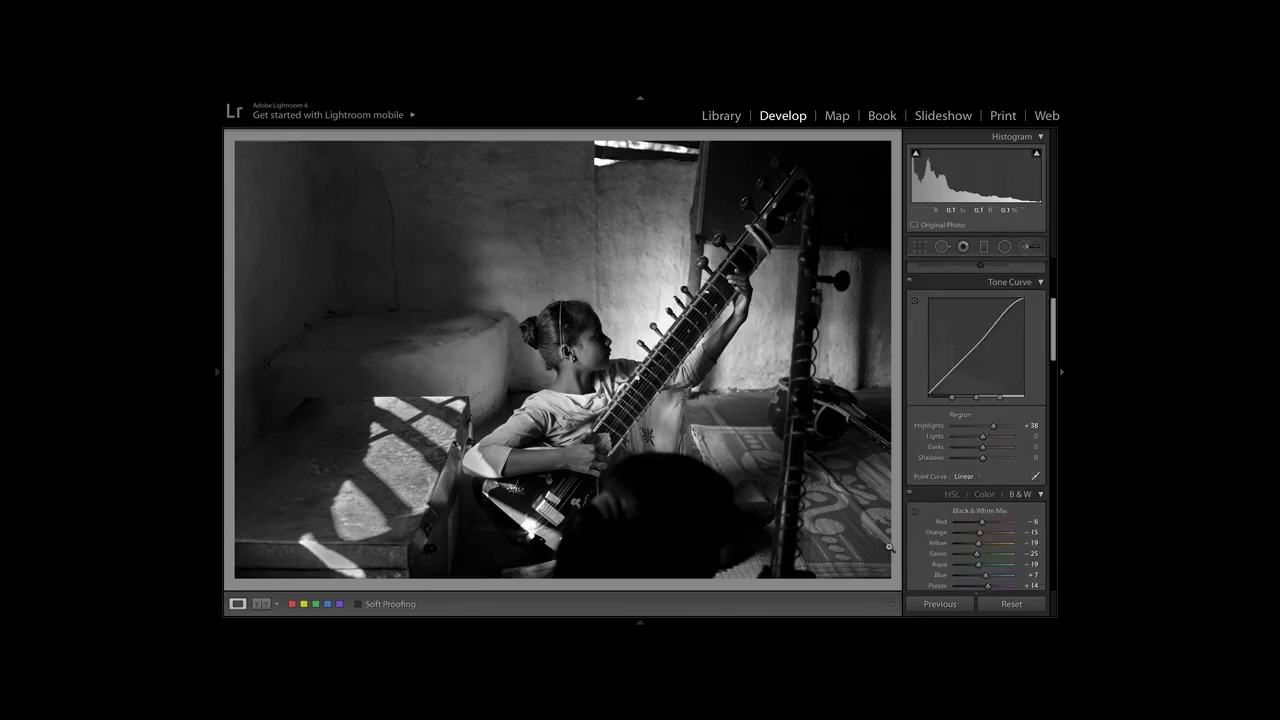
Switch the photo to color for comparison, and restore its Black & White mix.
scroll(975, 442, down, 2)
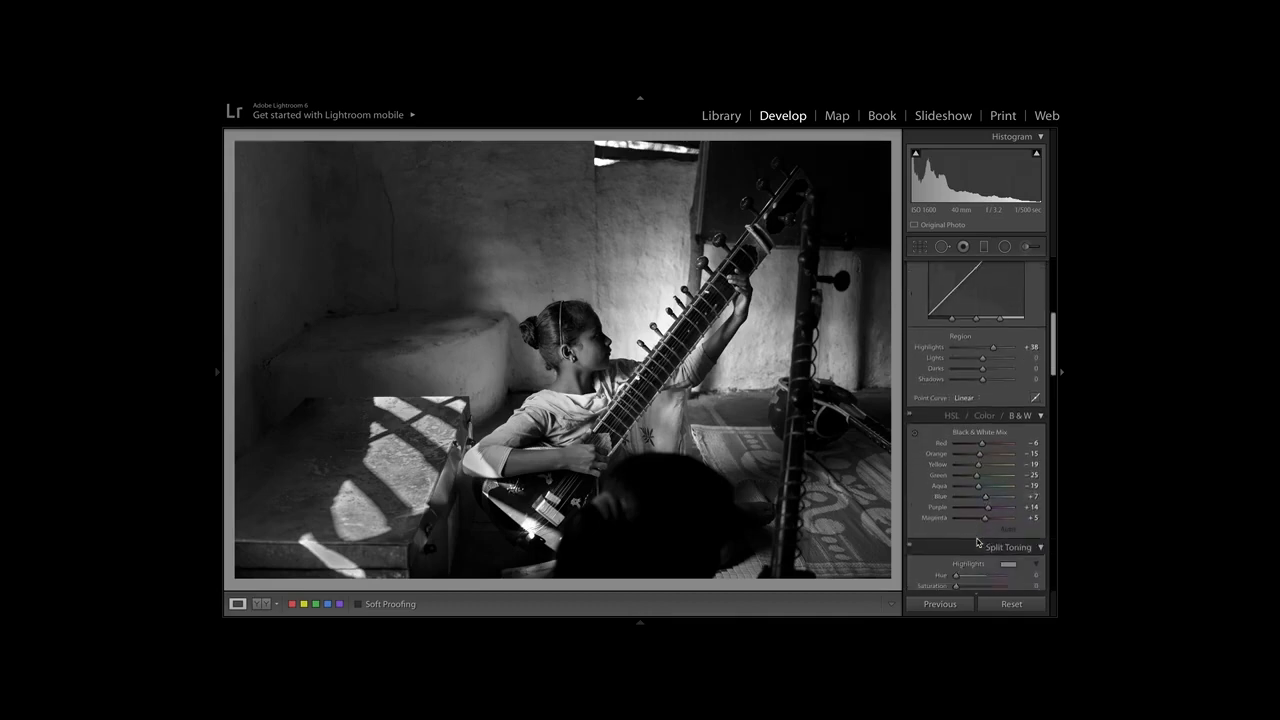
click(982, 416)
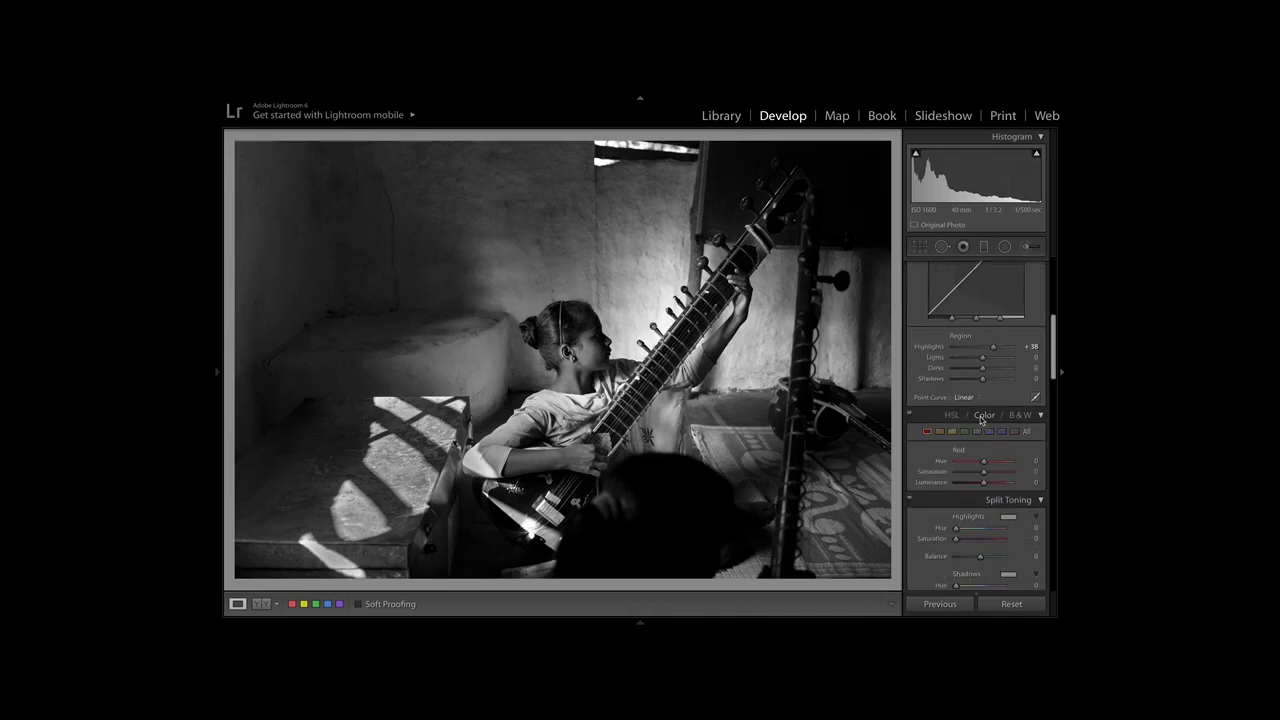
click(1025, 418)
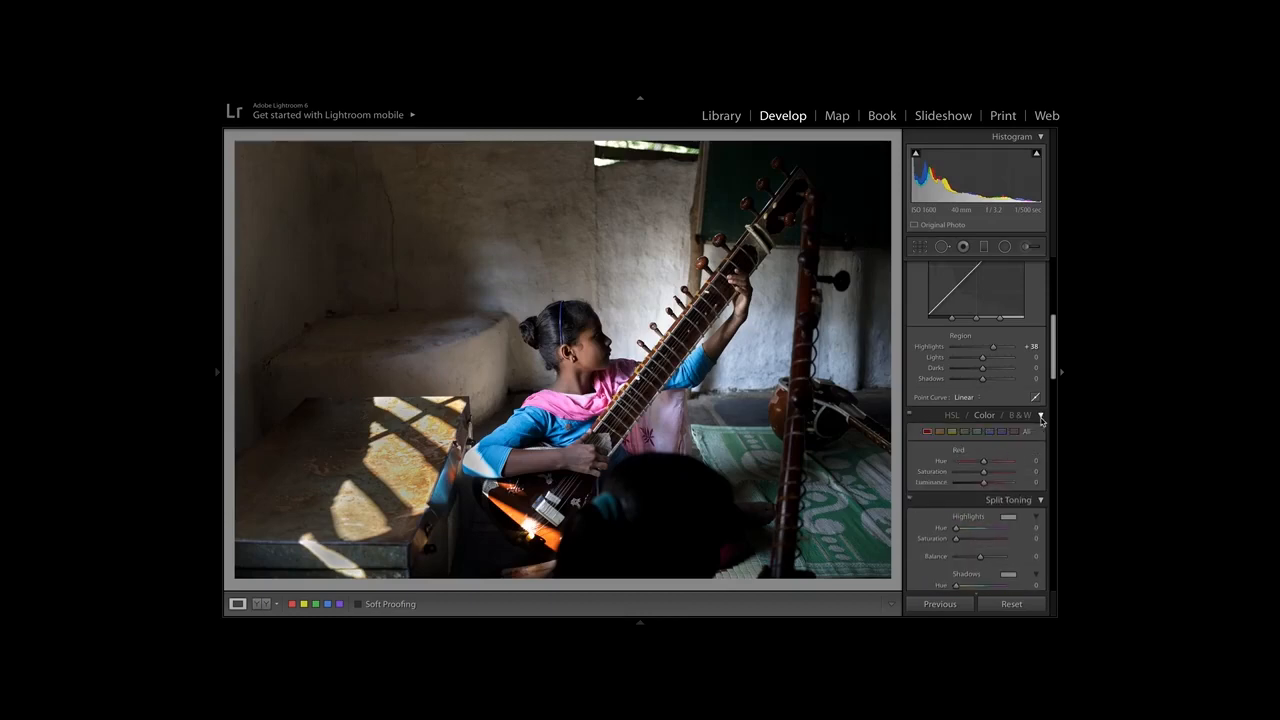
click(1020, 415)
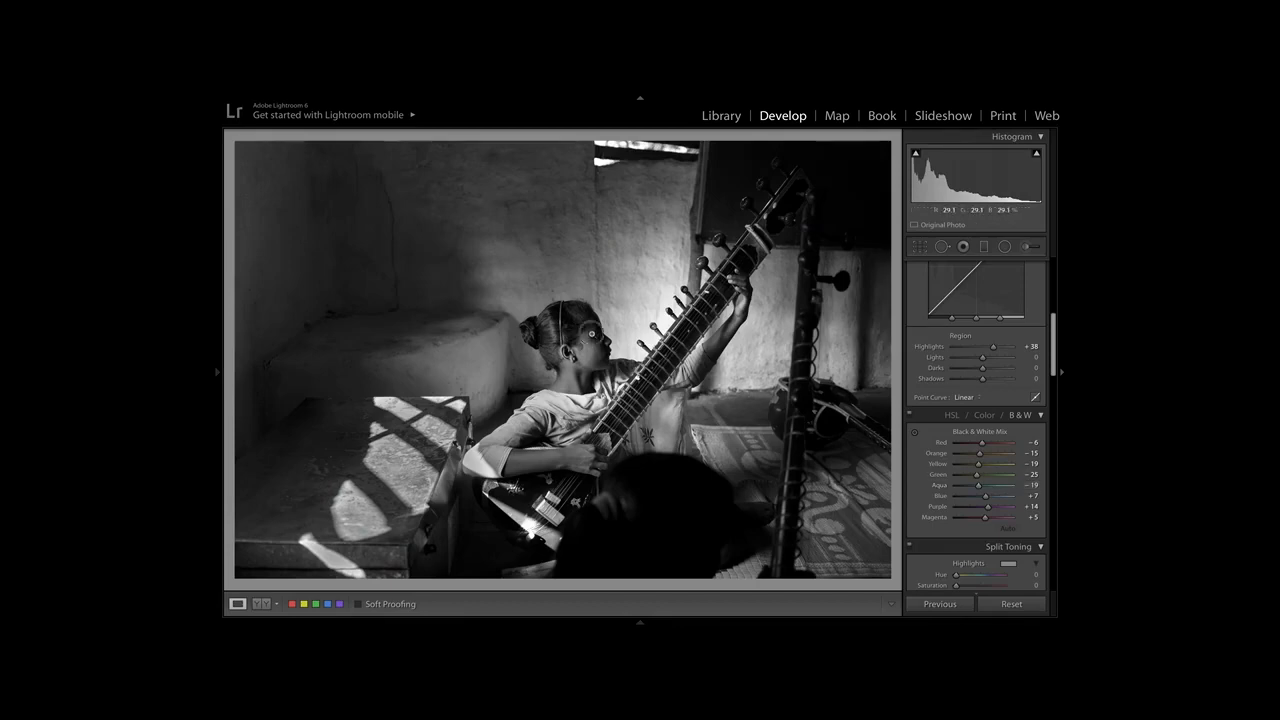
click(591, 333)
click(591, 333)
Add the himalaya_trek folder from Pictures to the library's folders.
mouse_move(726, 93)
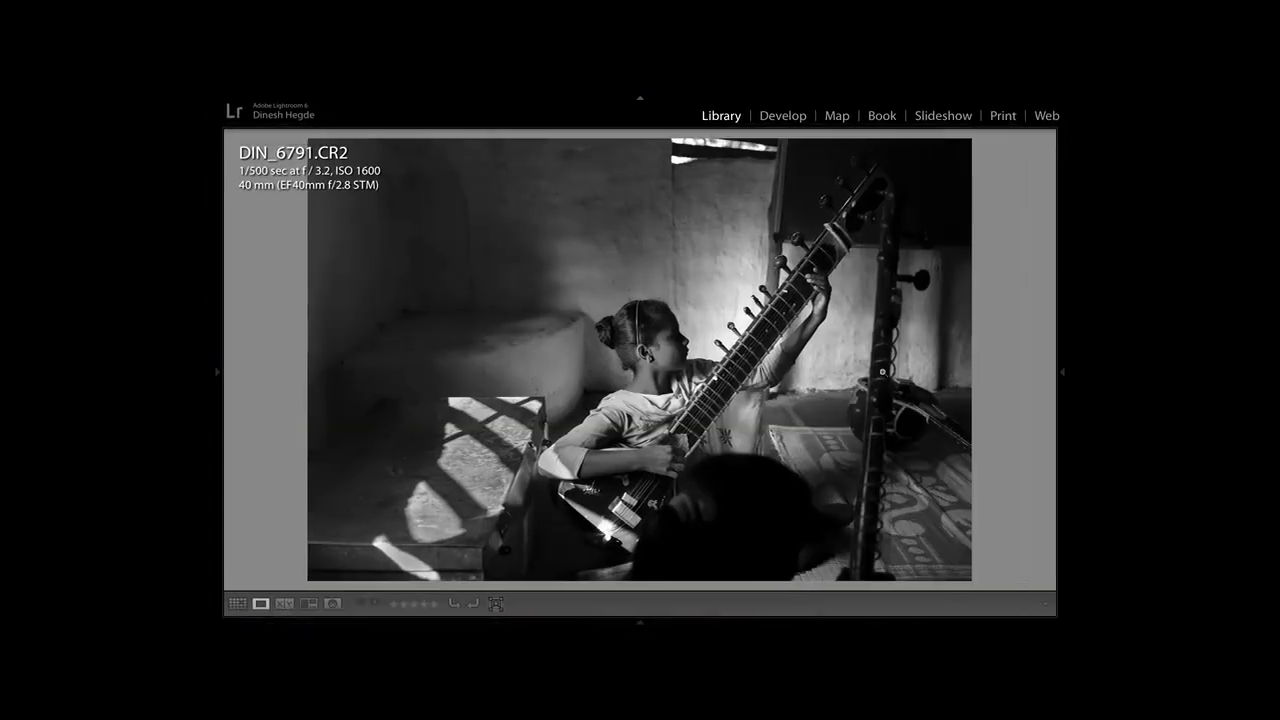
mouse_move(216, 380)
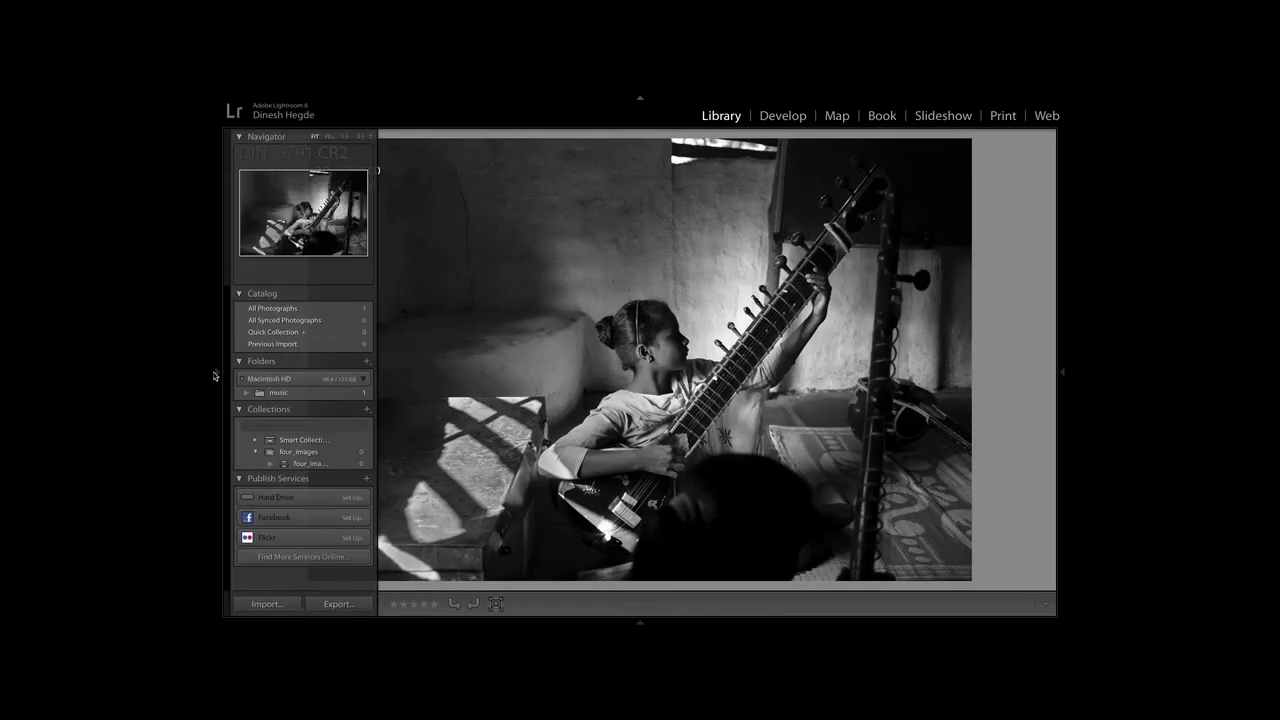
click(366, 362)
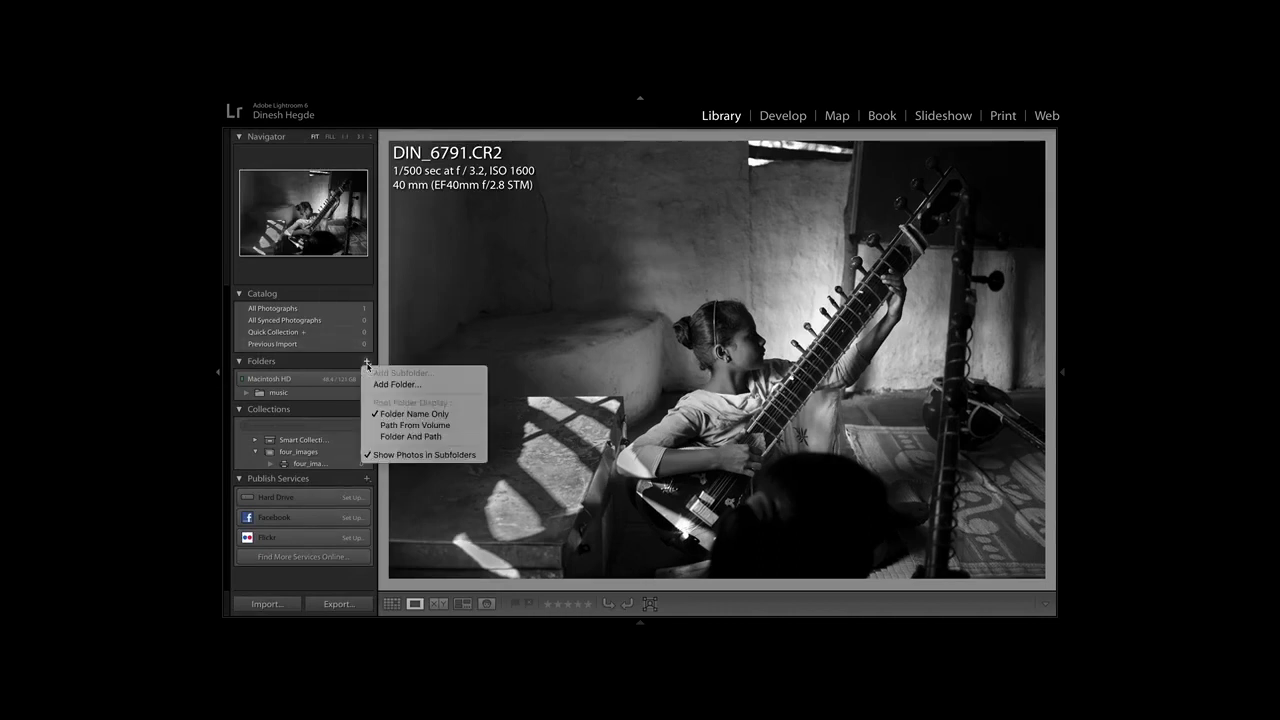
click(400, 384)
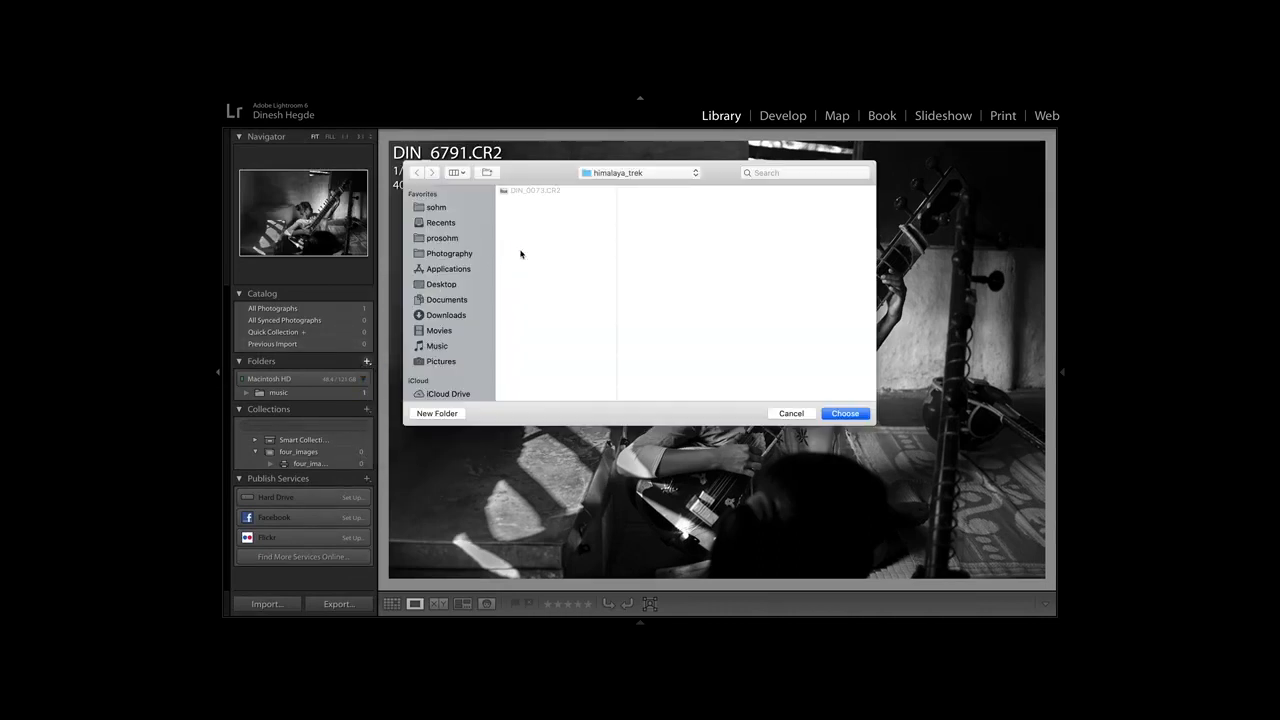
click(442, 362)
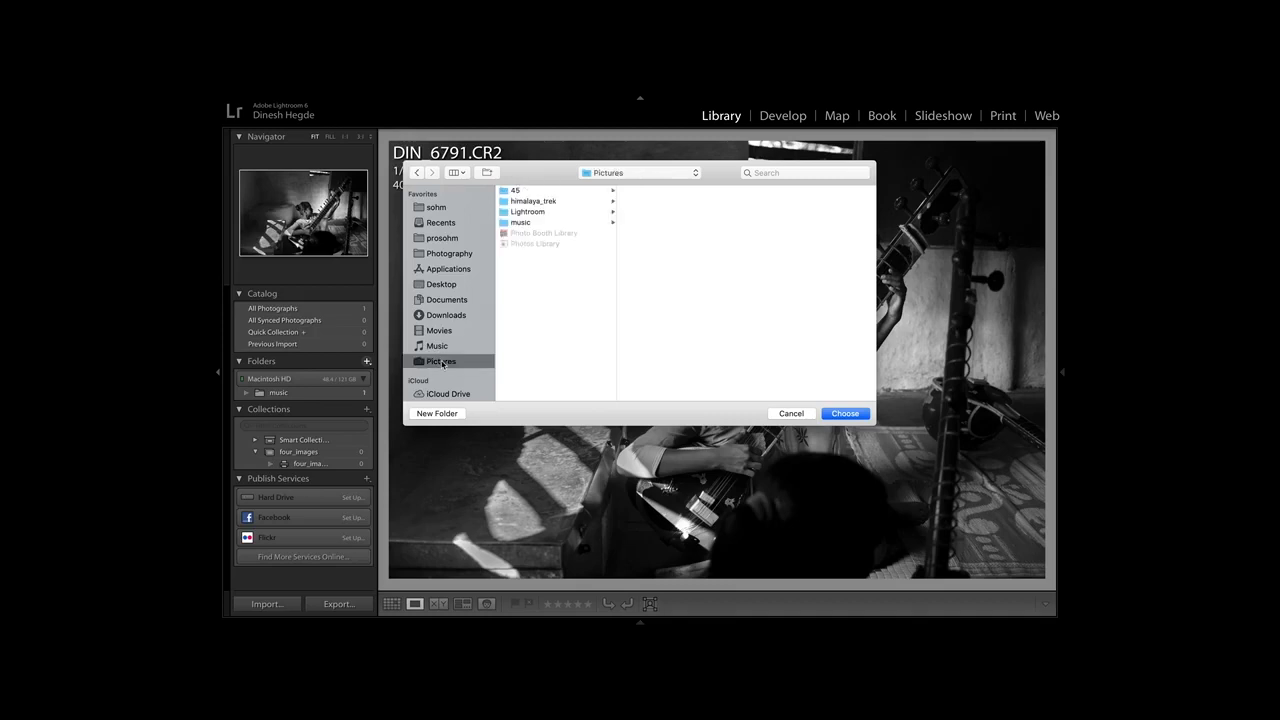
click(546, 202)
click(844, 414)
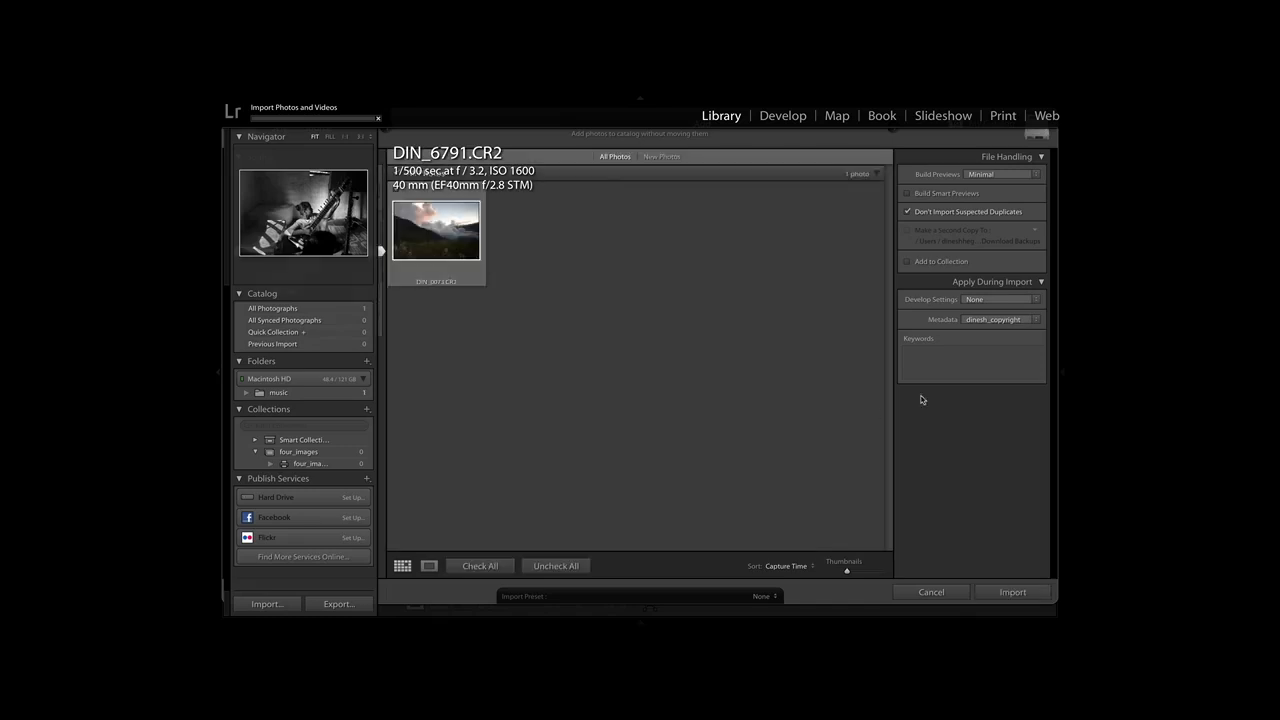
Enter the keywords himalaya, landscape, nature and trekking for the photo being imported.
click(930, 361)
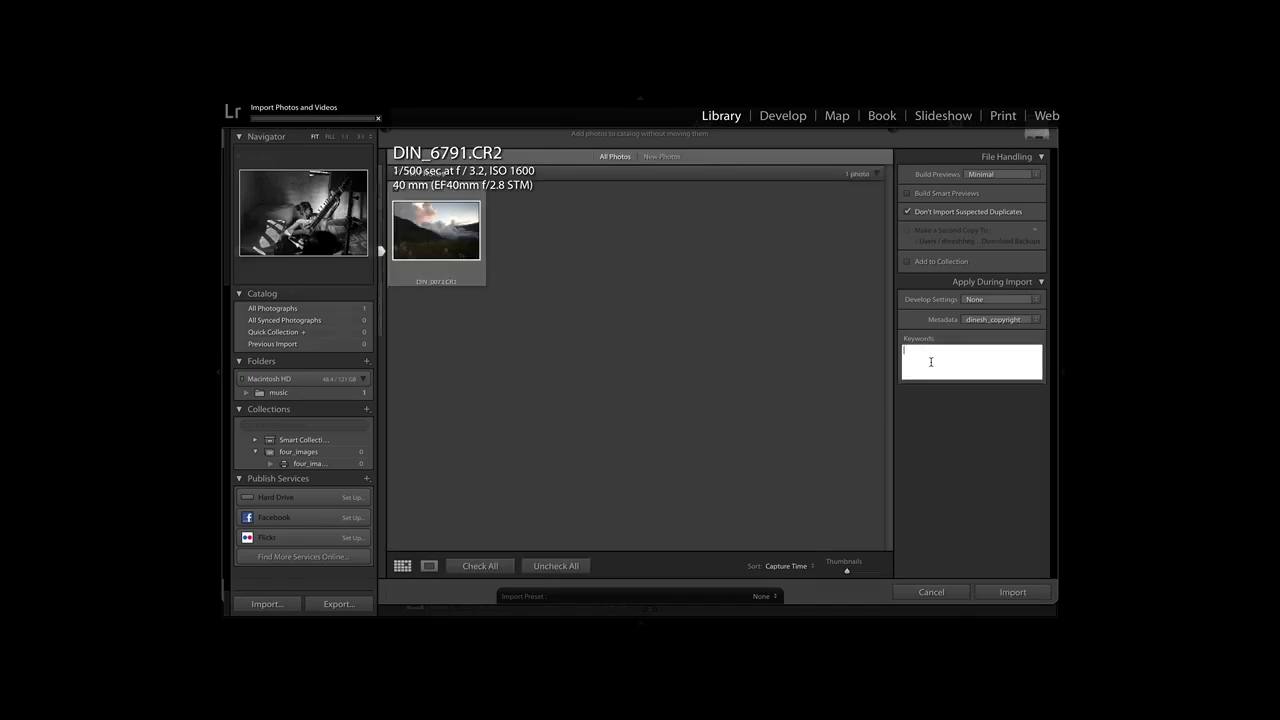
text(himalaya)
key(Return)
text(,landscape)
key(Return)
text(,nature)
key(Return)
text(,trekking)
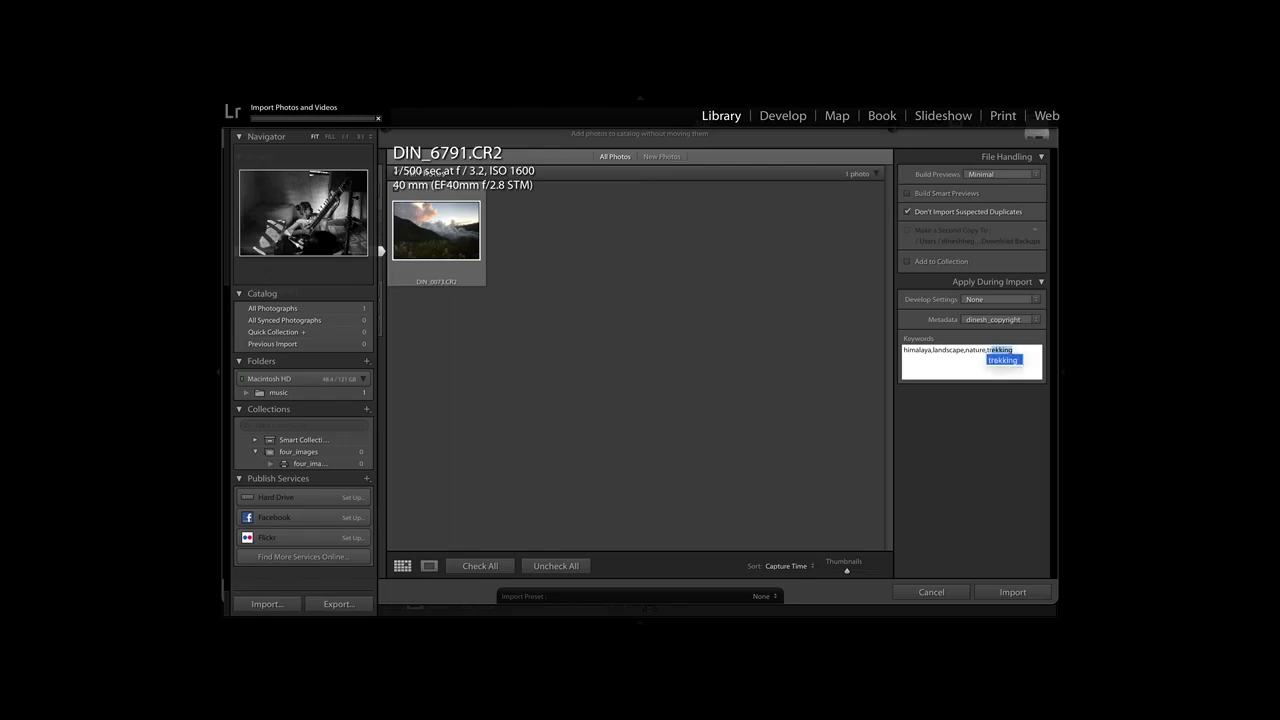
key(Return)
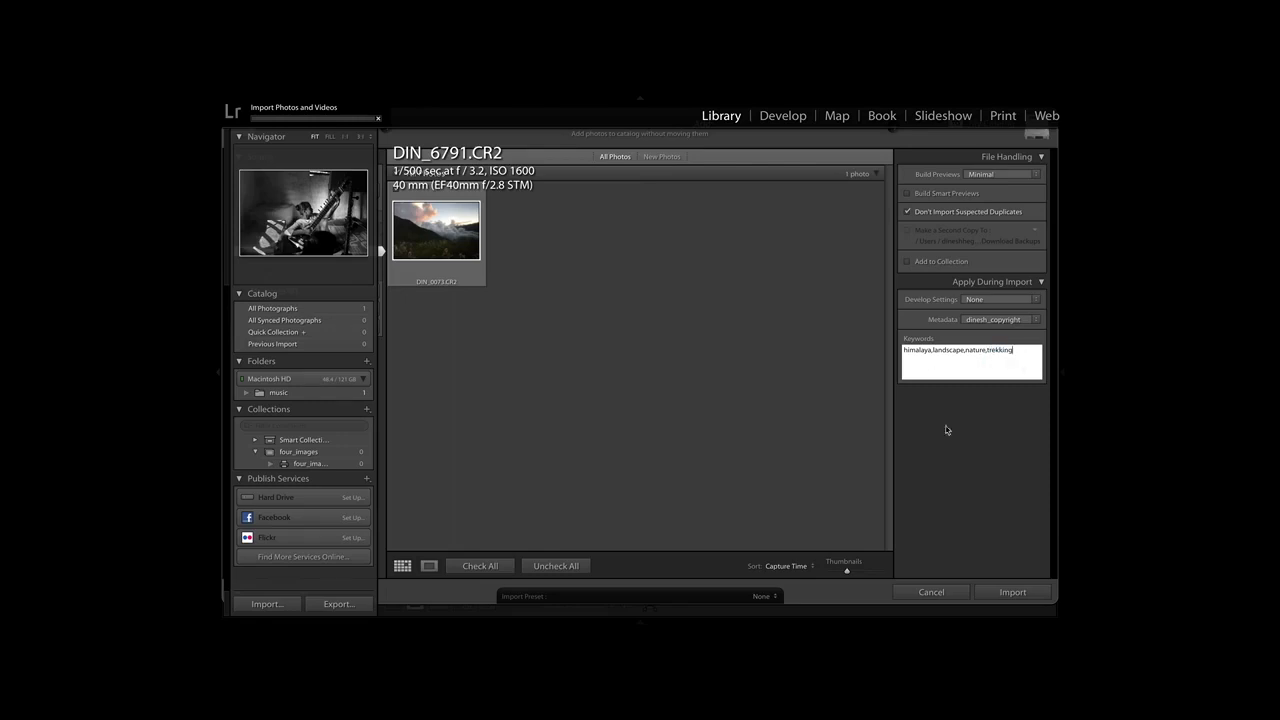
Import the landscape photo and open it from the himalaya_trek folder in the enlarged single-photo view.
click(1022, 598)
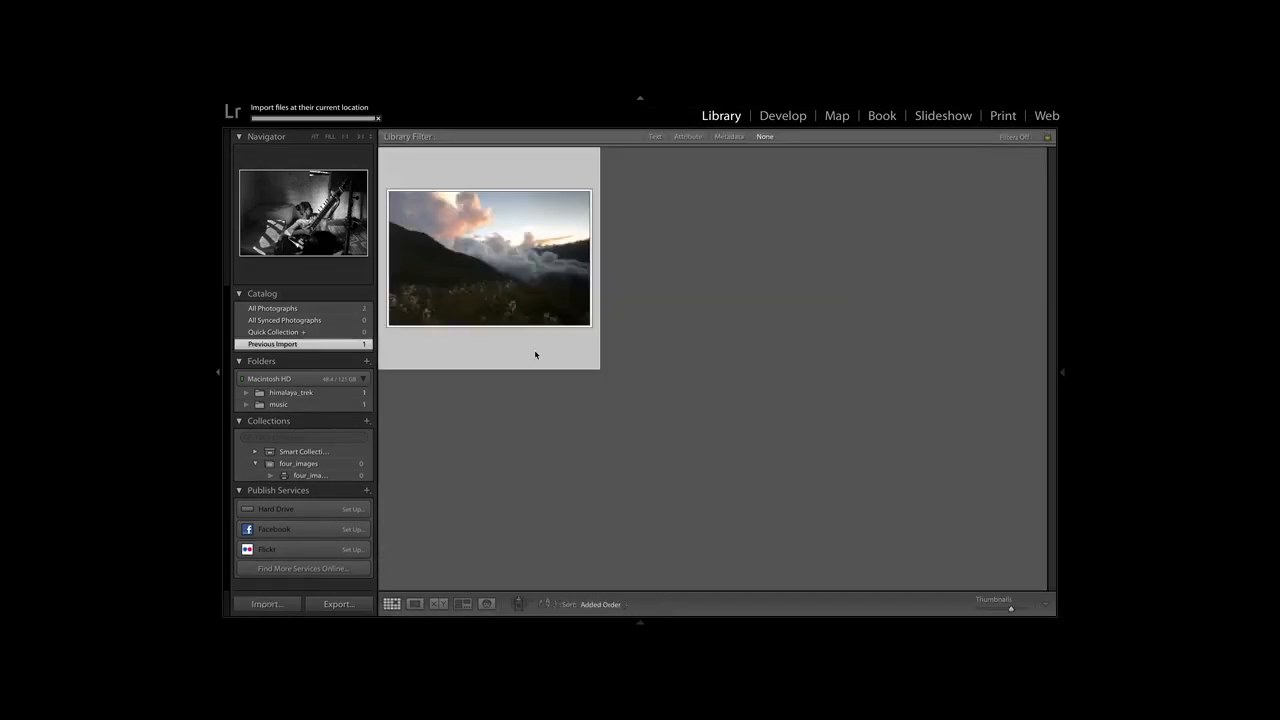
click(310, 394)
double_click(524, 265)
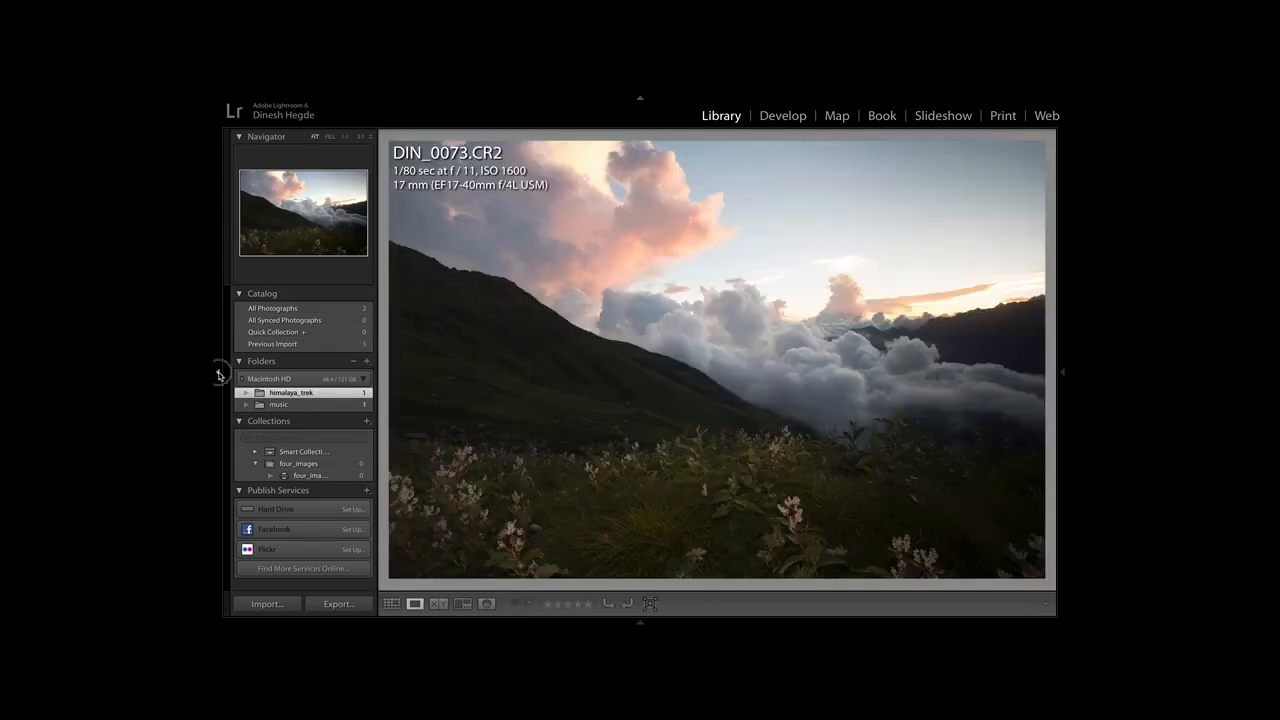
Open the landscape photo in the Develop module with the navigator and history panels hidden.
click(219, 374)
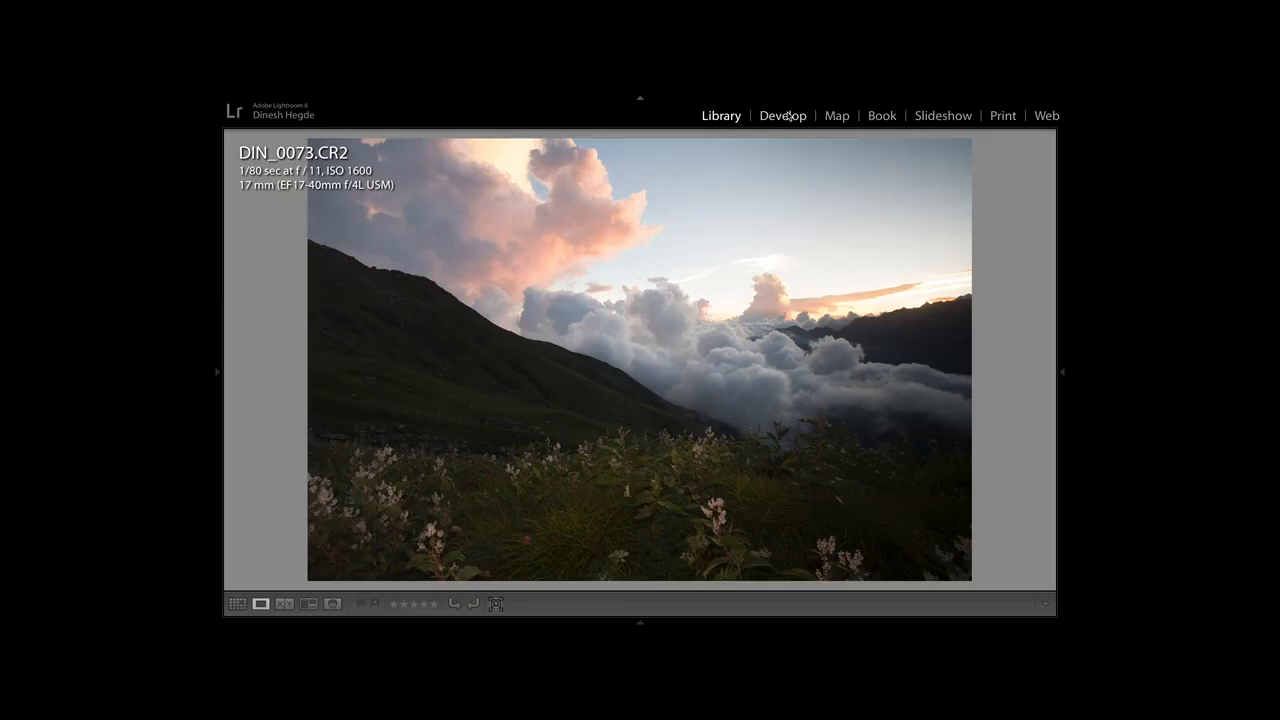
click(789, 116)
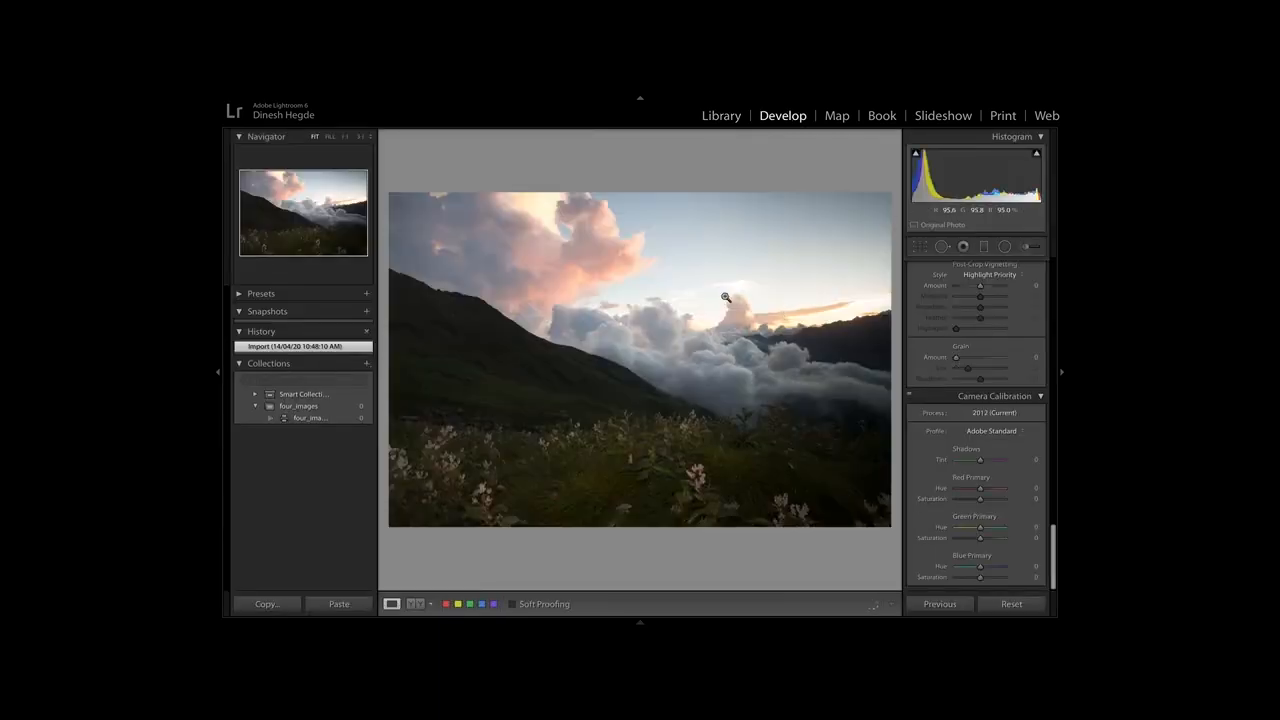
click(215, 376)
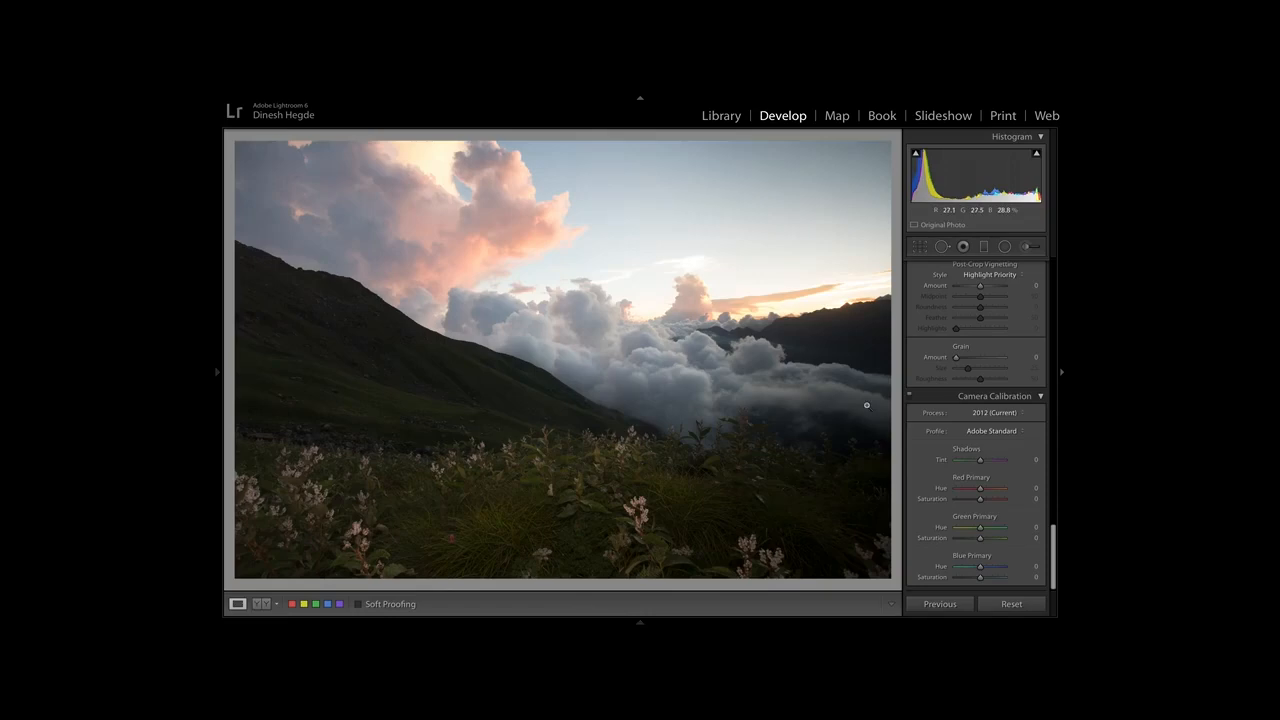
Turn on Remove Chromatic Aberration and Enable Profile Corrections for the photo's Canon lens.
scroll(1040, 345, up, 10)
scroll(1033, 343, down, 10)
scroll(1034, 346, up, 5)
scroll(990, 293, up, 4)
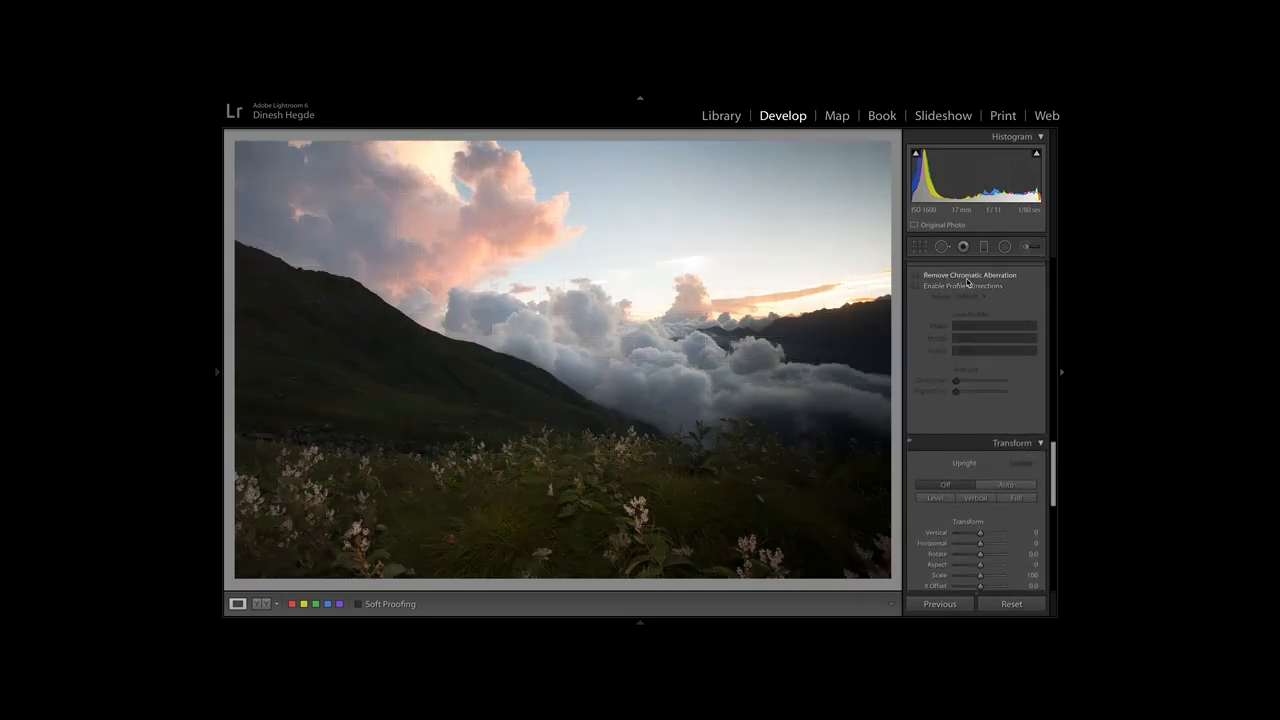
click(932, 287)
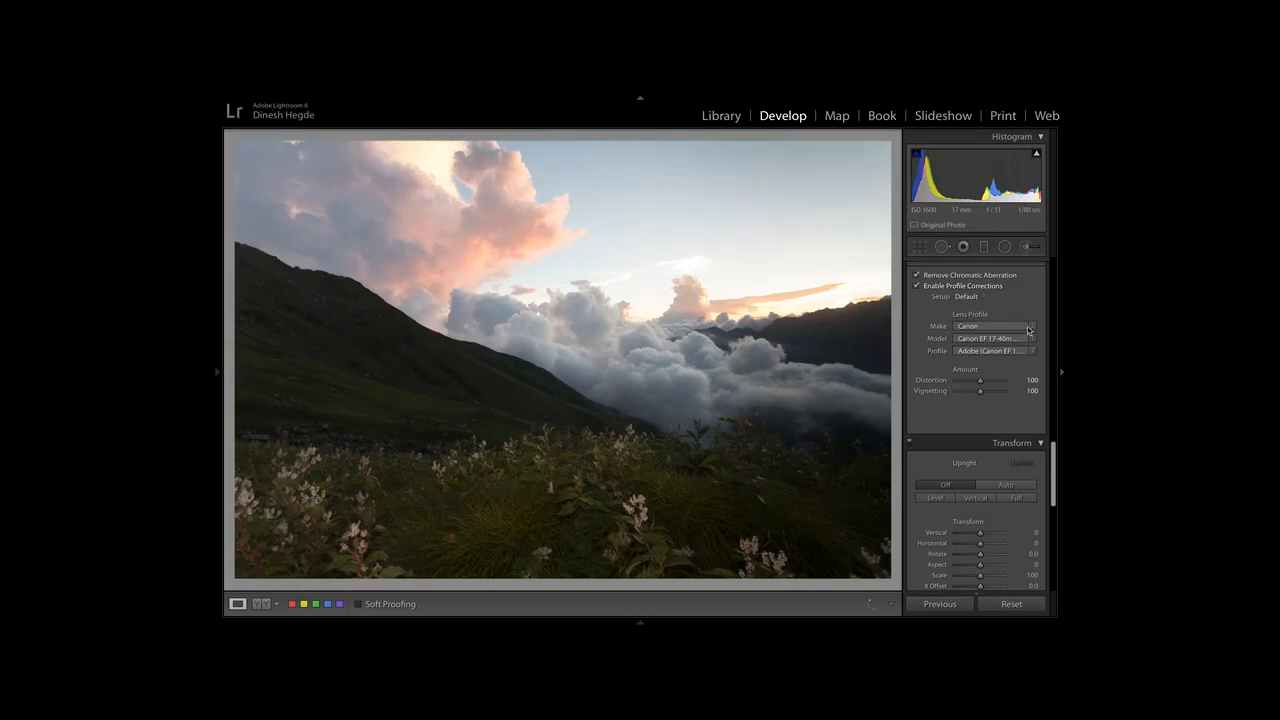
Set the camera calibration profile to Camera Landscape.
scroll(983, 450, down, 5)
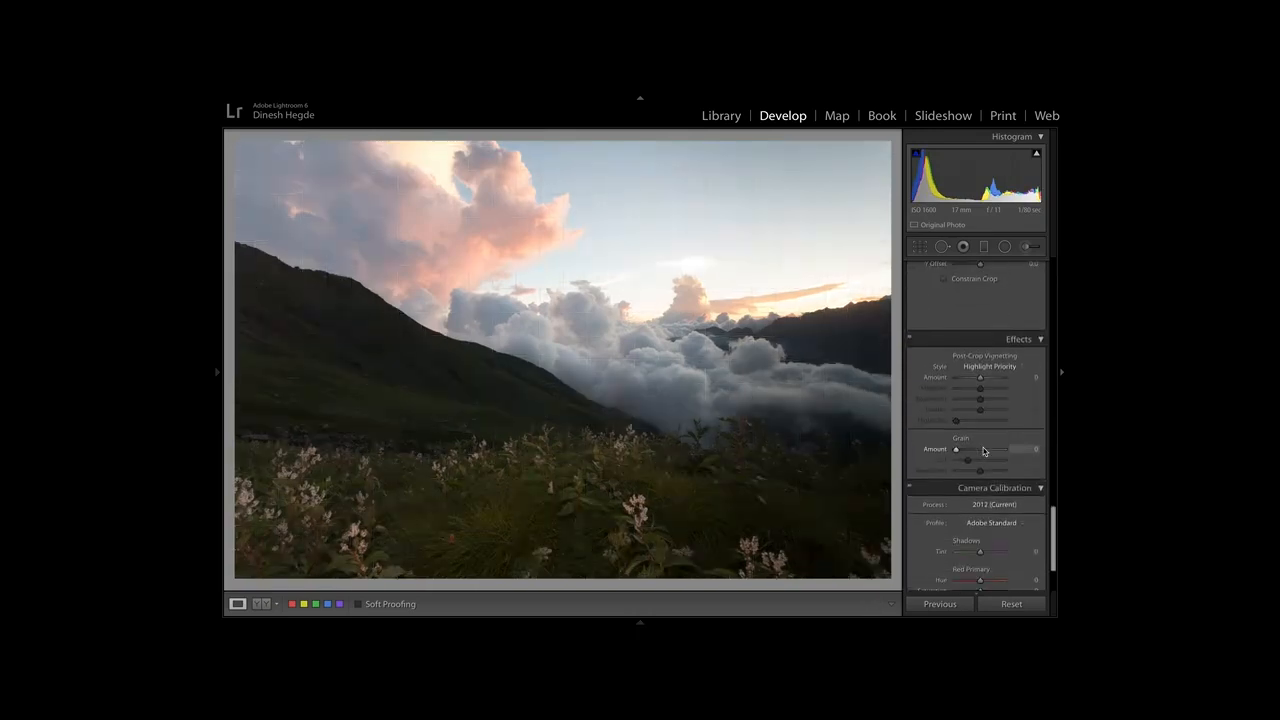
click(1016, 526)
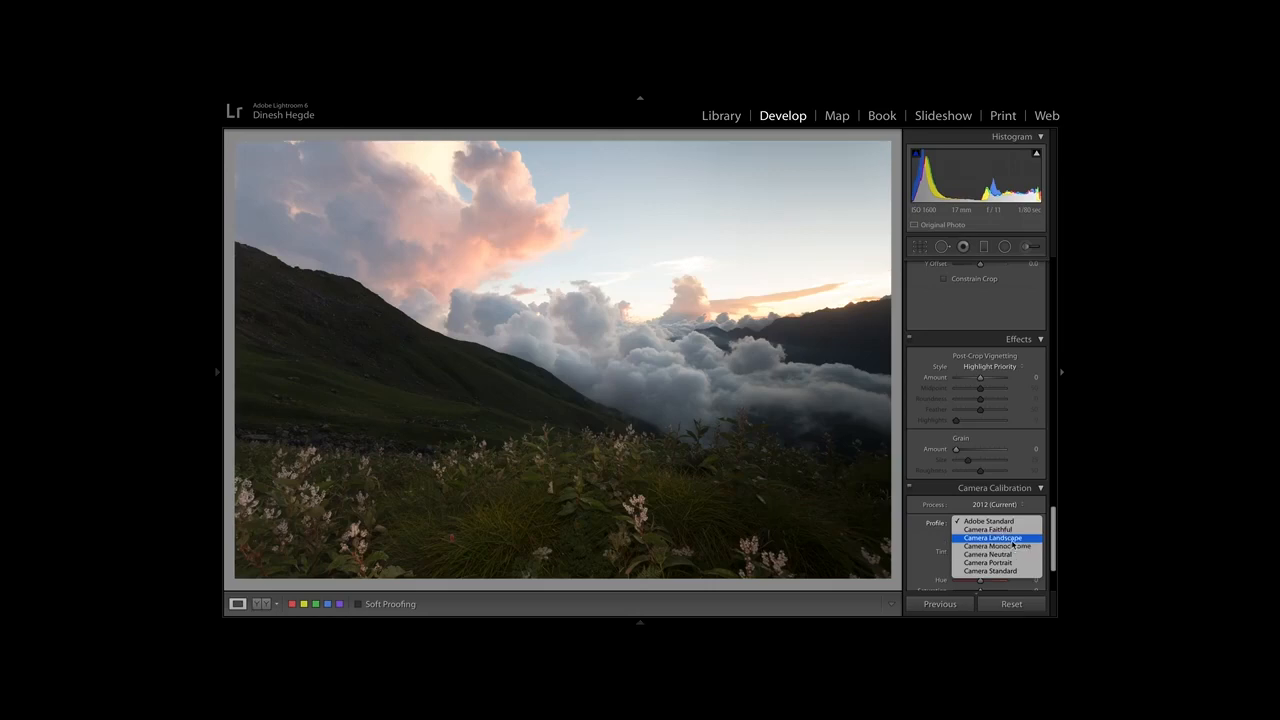
click(992, 538)
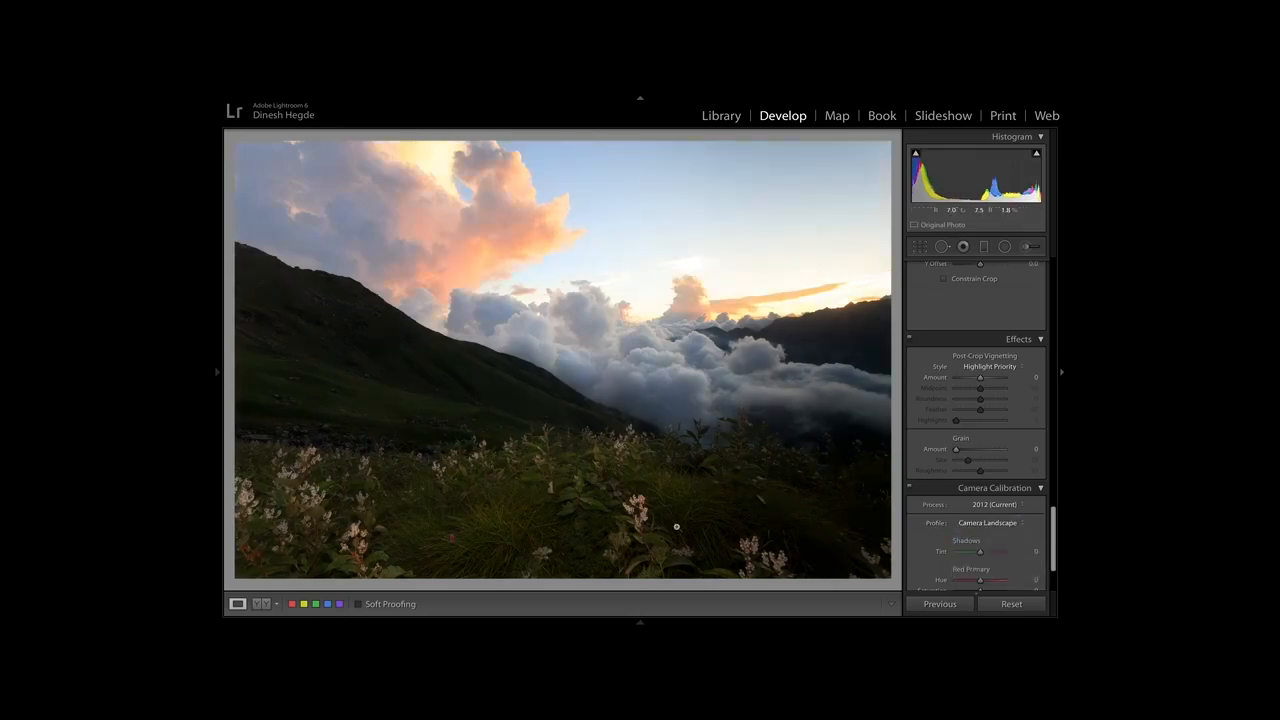
Inspect the mountain ridge up close for colour fringing, and set both the purple and green Defringe amounts to 6.
click(539, 450)
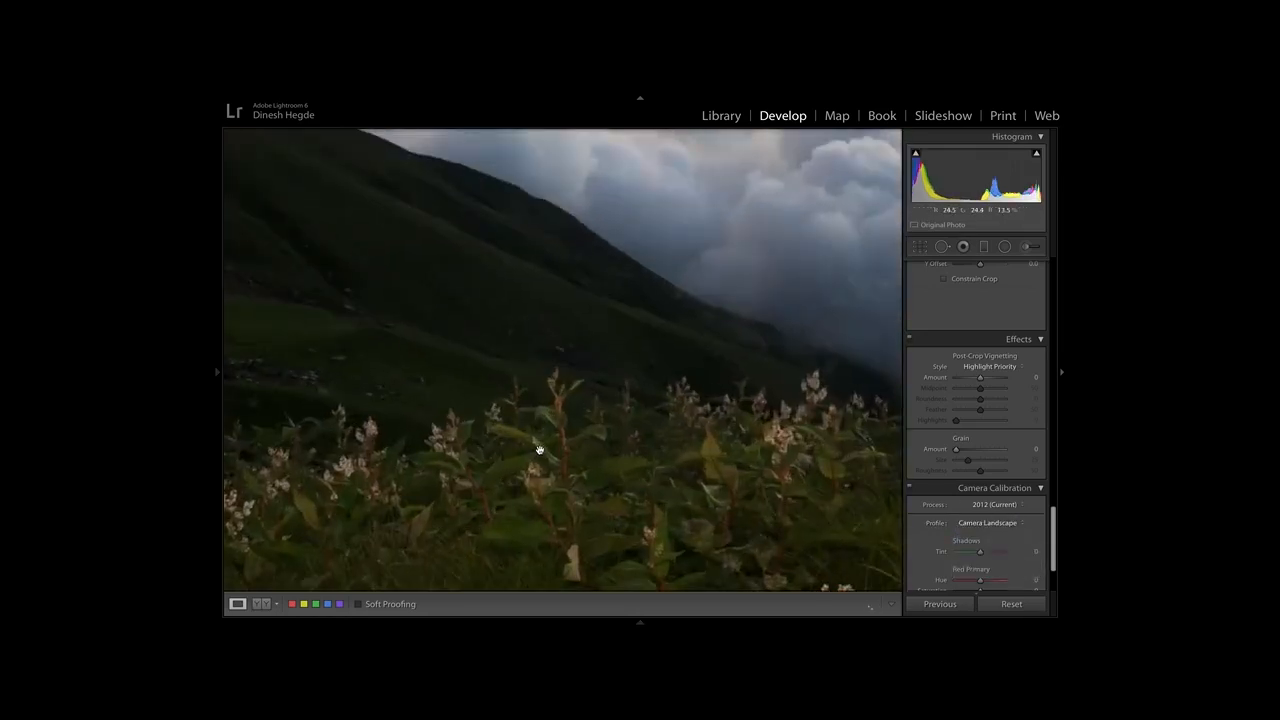
drag(562, 312, 471, 509)
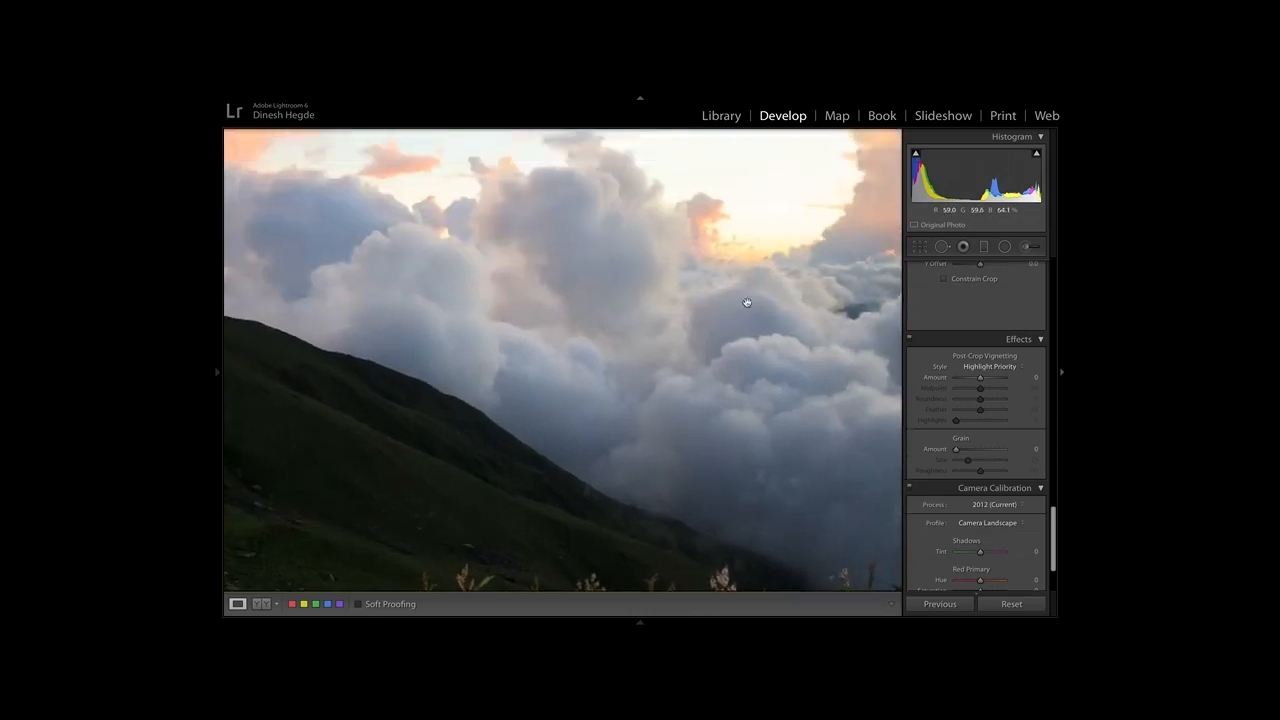
drag(747, 303, 399, 442)
drag(754, 431, 338, 463)
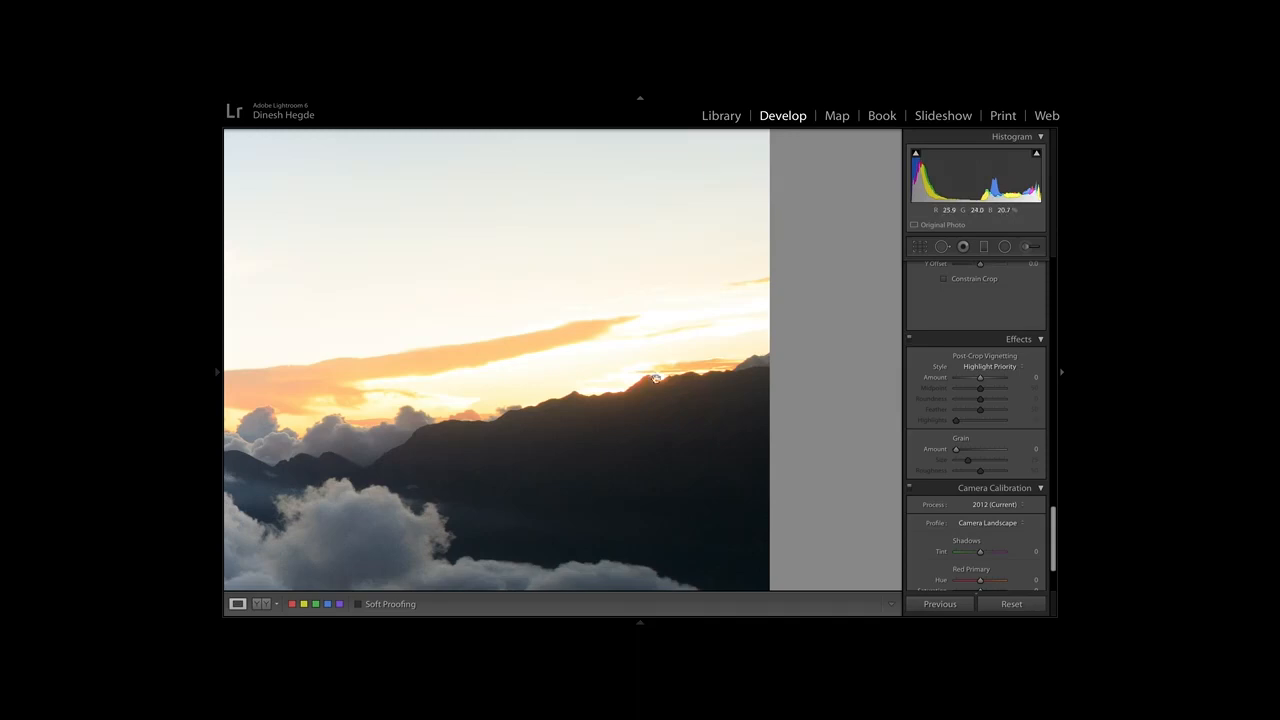
drag(717, 409, 740, 409)
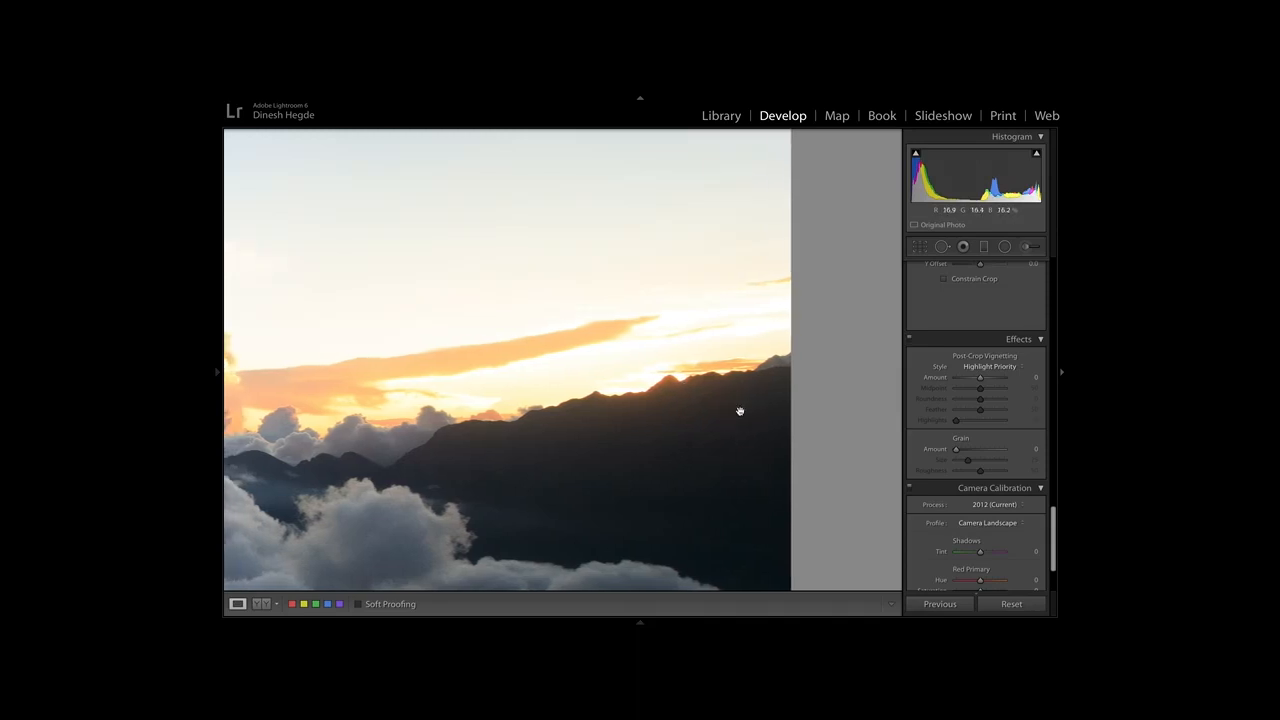
scroll(1015, 315, up, 1)
scroll(1012, 326, up, 4)
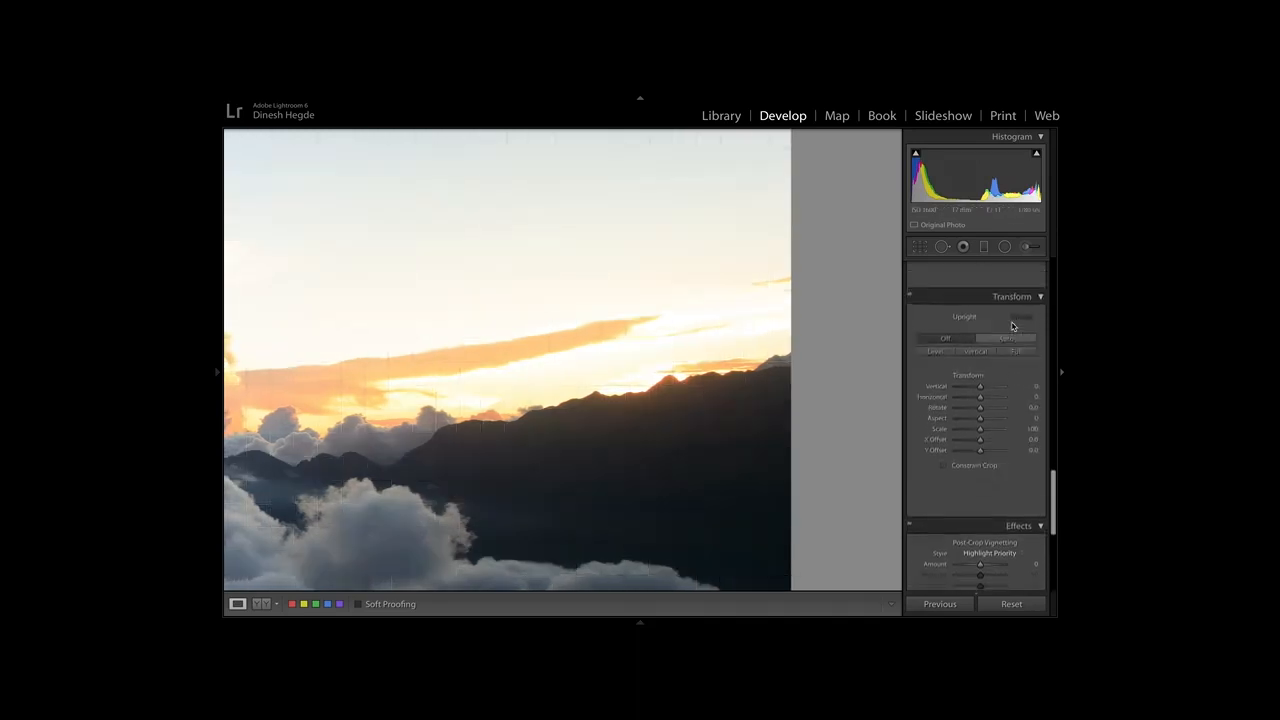
scroll(1012, 326, up, 3)
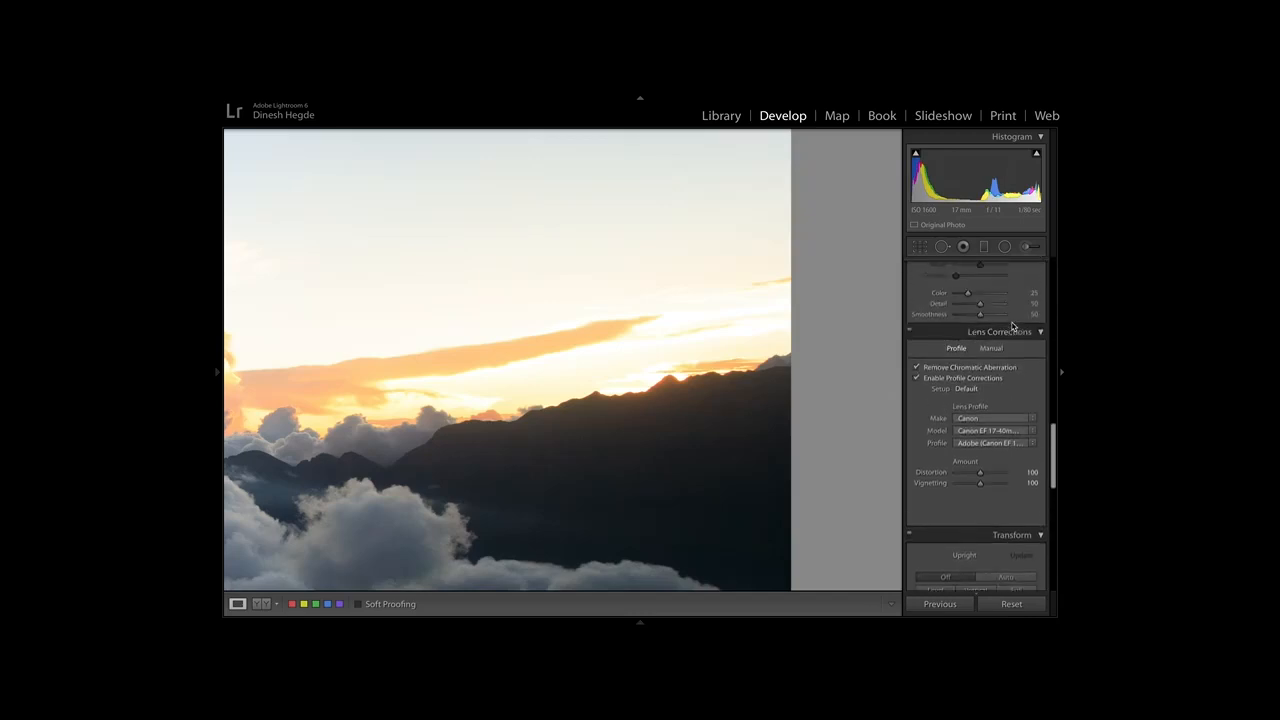
click(994, 350)
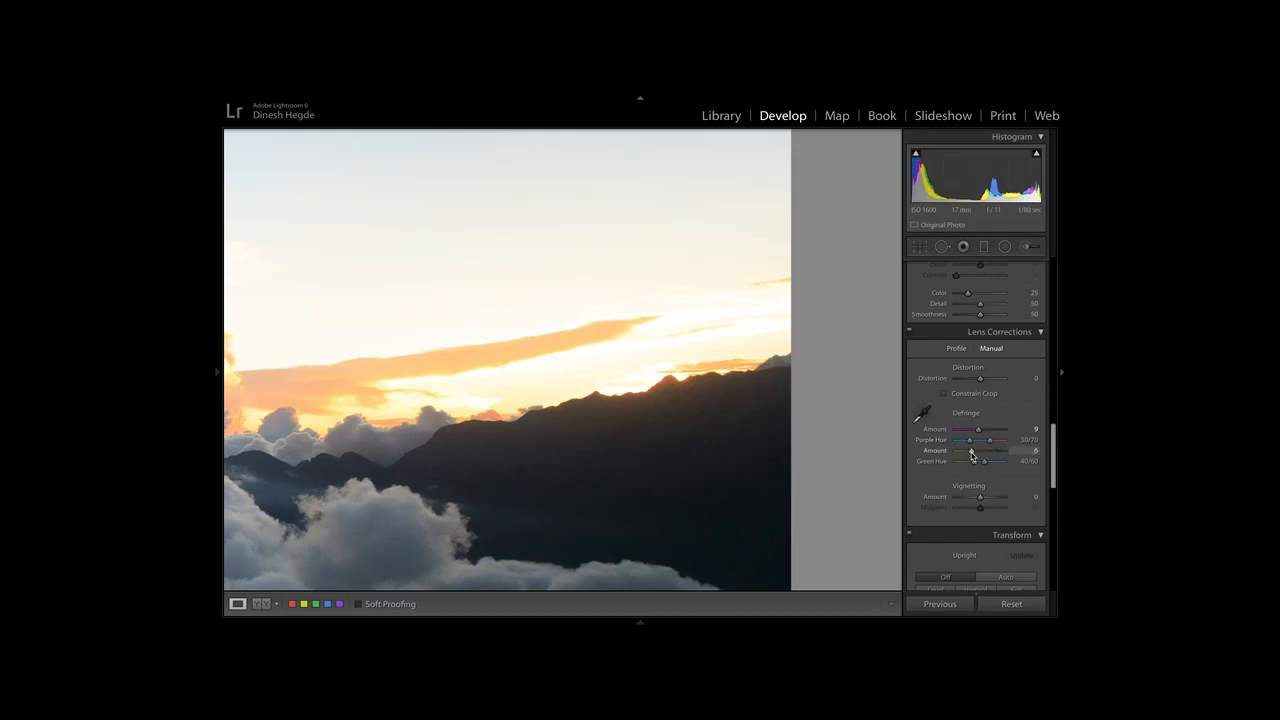
drag(978, 431, 971, 435)
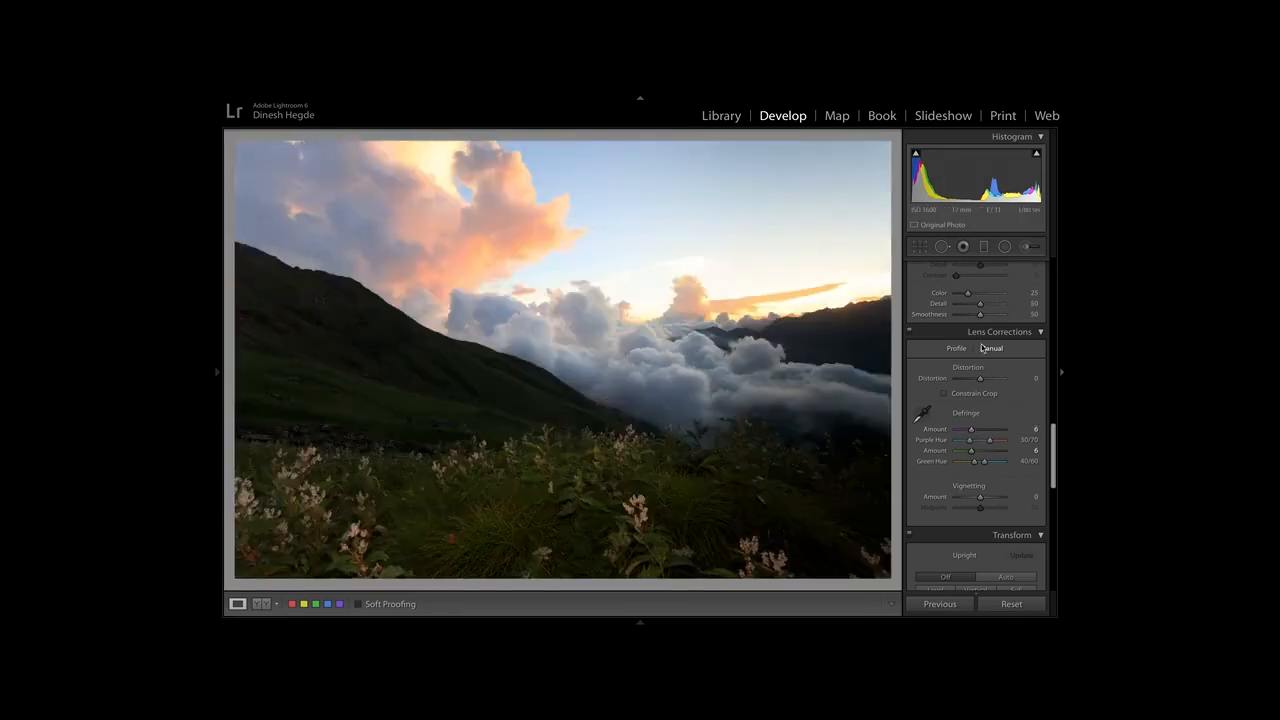
Check the photo for clipped highlights and shadows, and hide the clipping overlay.
scroll(982, 348, up, 12)
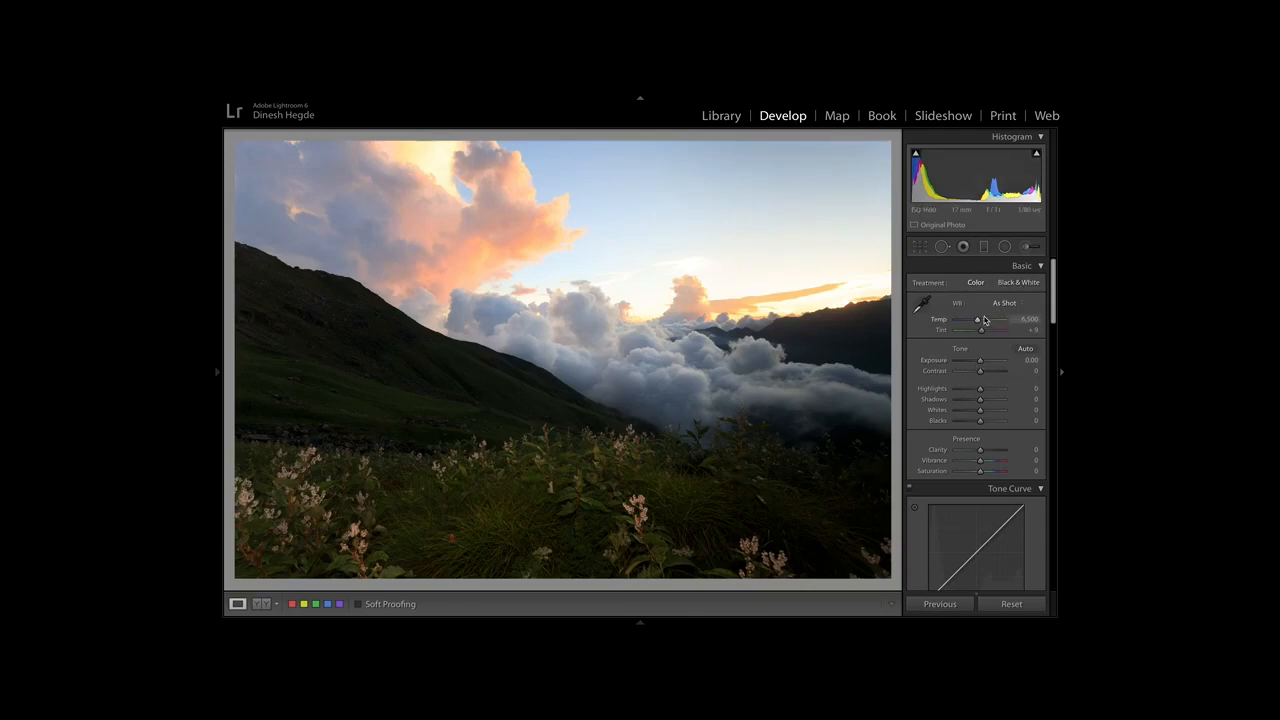
key(j)
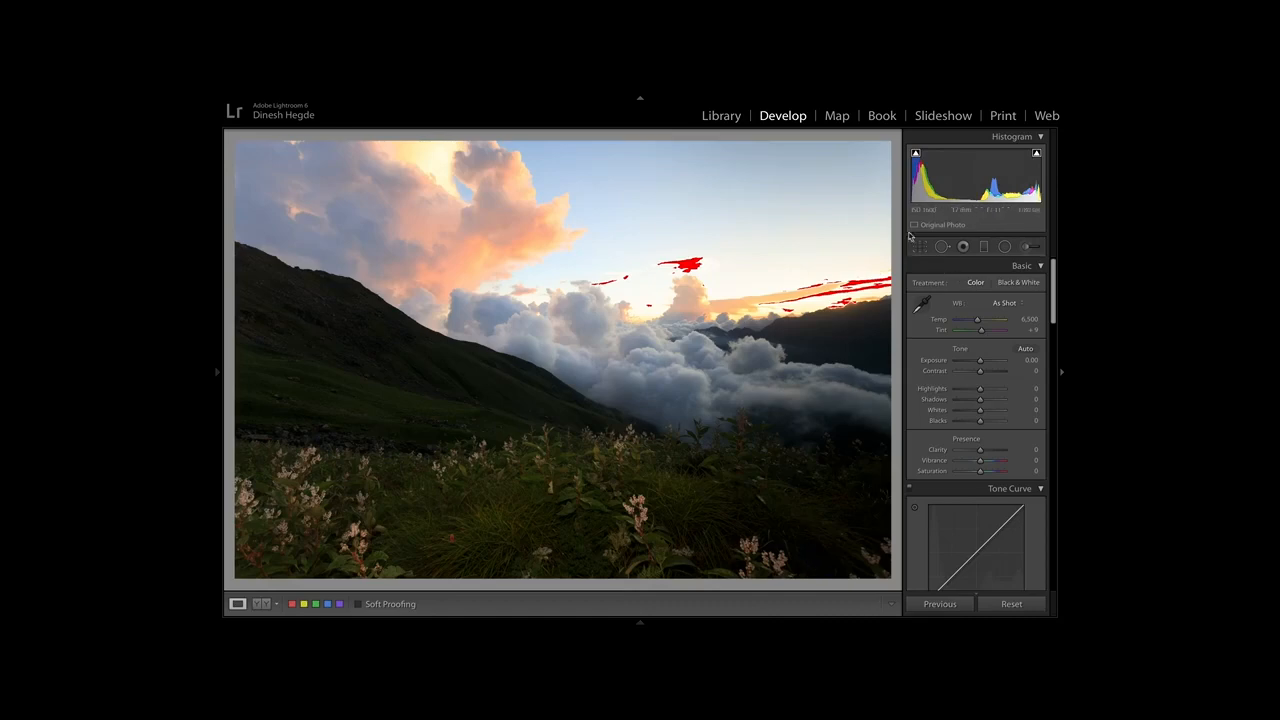
key(j)
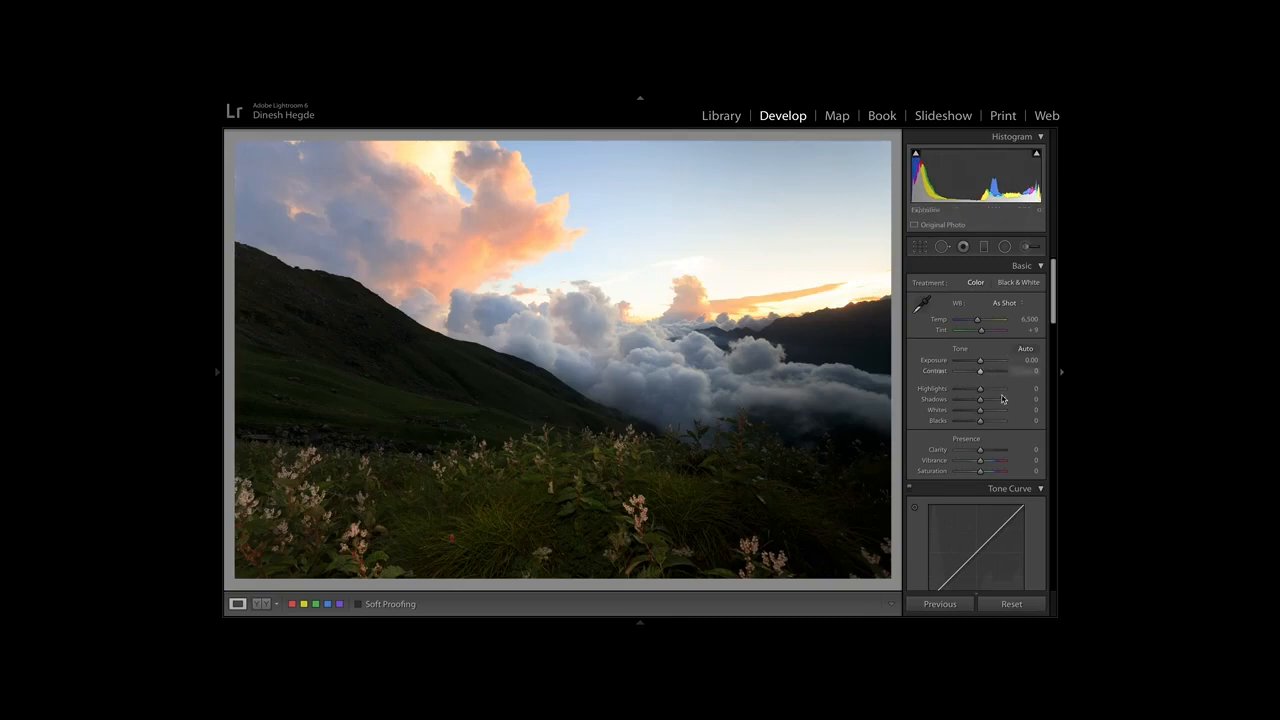
Add a graduated filter slanting down over the sky and set its exposure to -1.14.
click(984, 250)
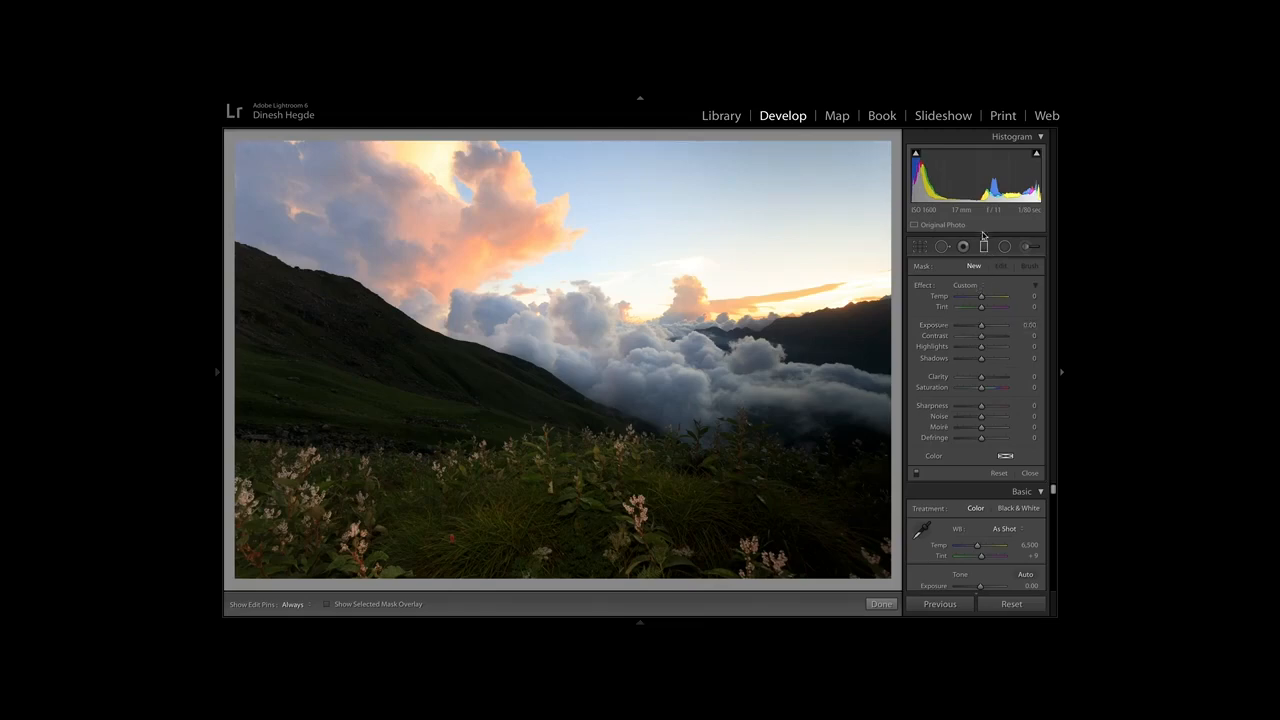
drag(801, 155, 745, 443)
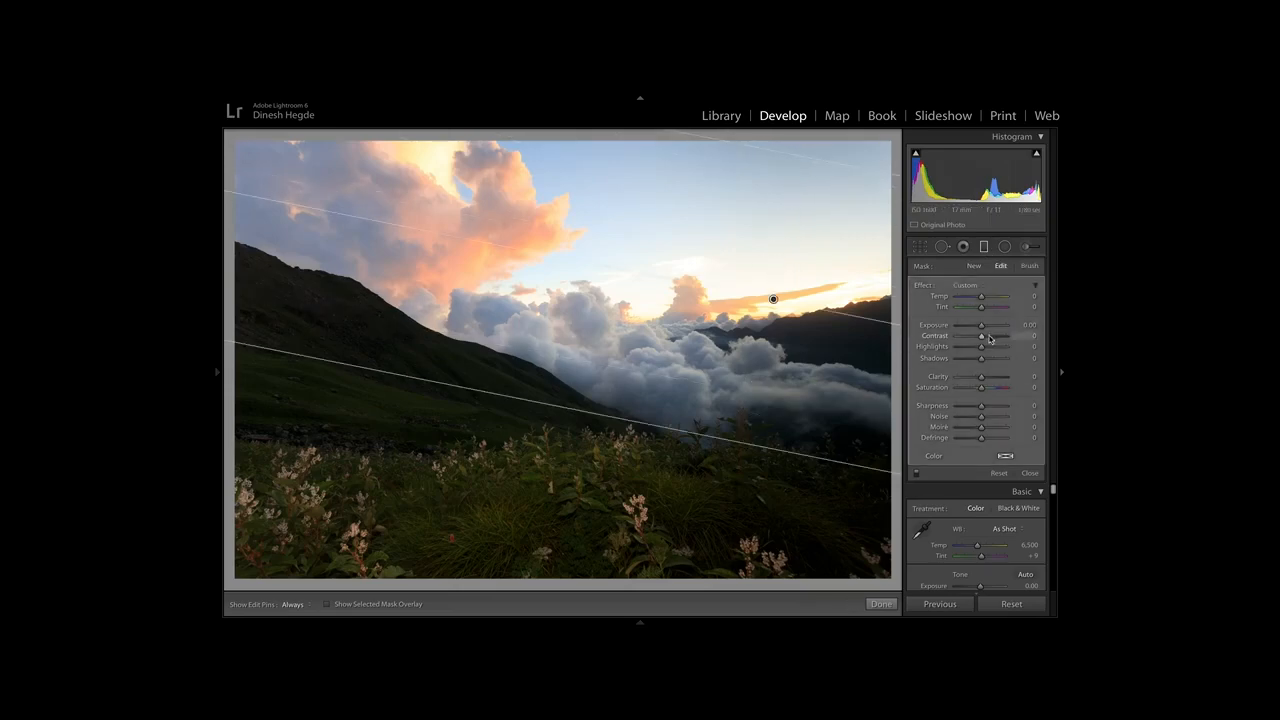
drag(981, 327, 976, 329)
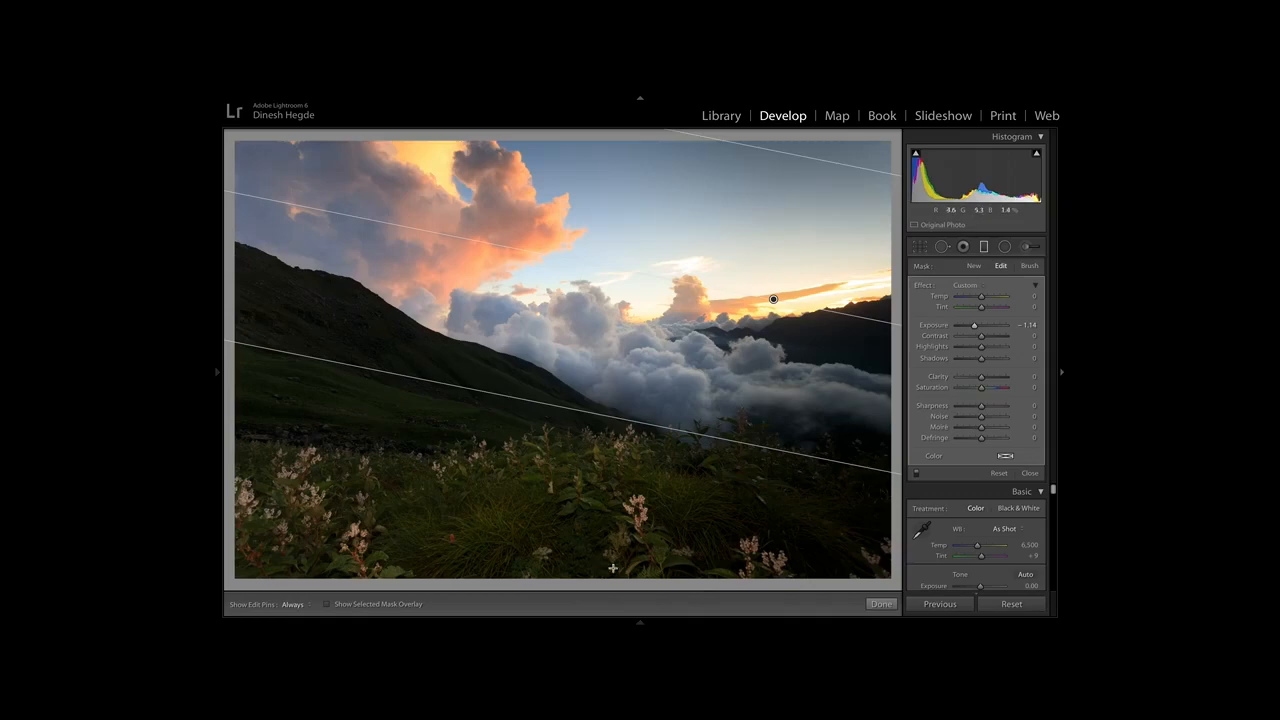
Add a second graduated filter rising from the foreground, set its exposure to 0.66 and shift it slightly upward.
drag(612, 568, 646, 297)
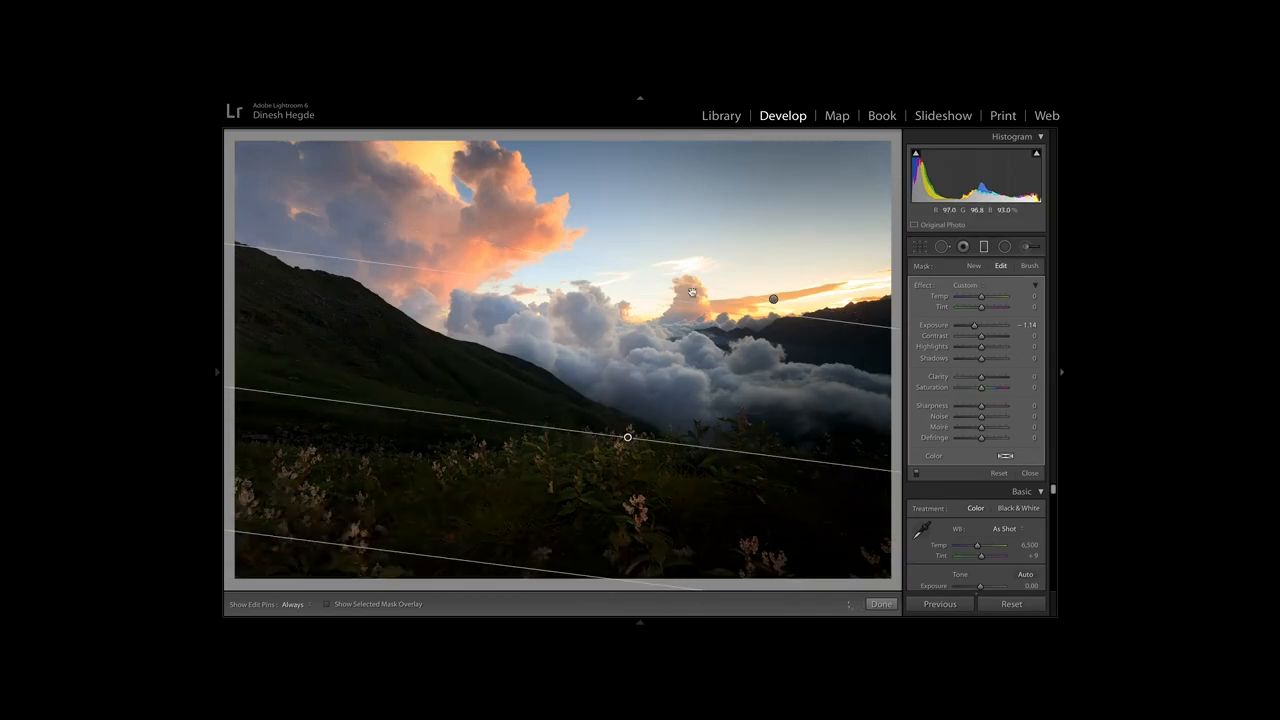
drag(975, 328, 986, 328)
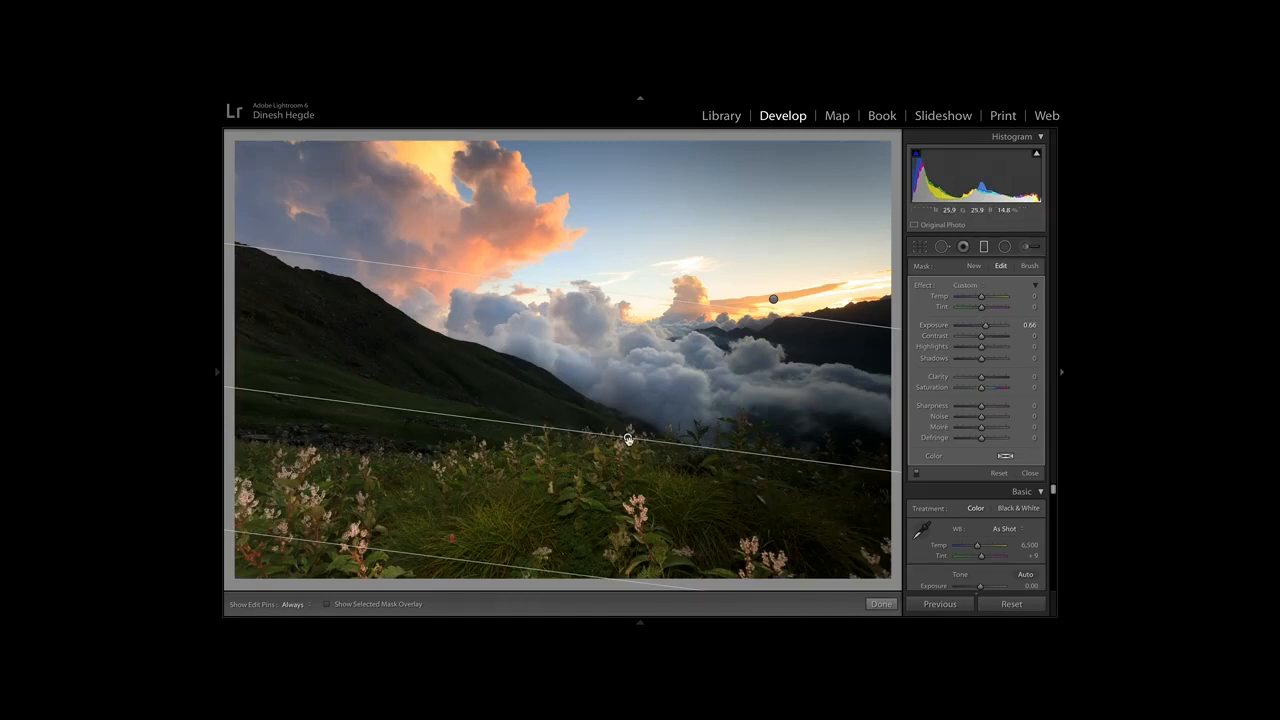
drag(623, 434, 617, 403)
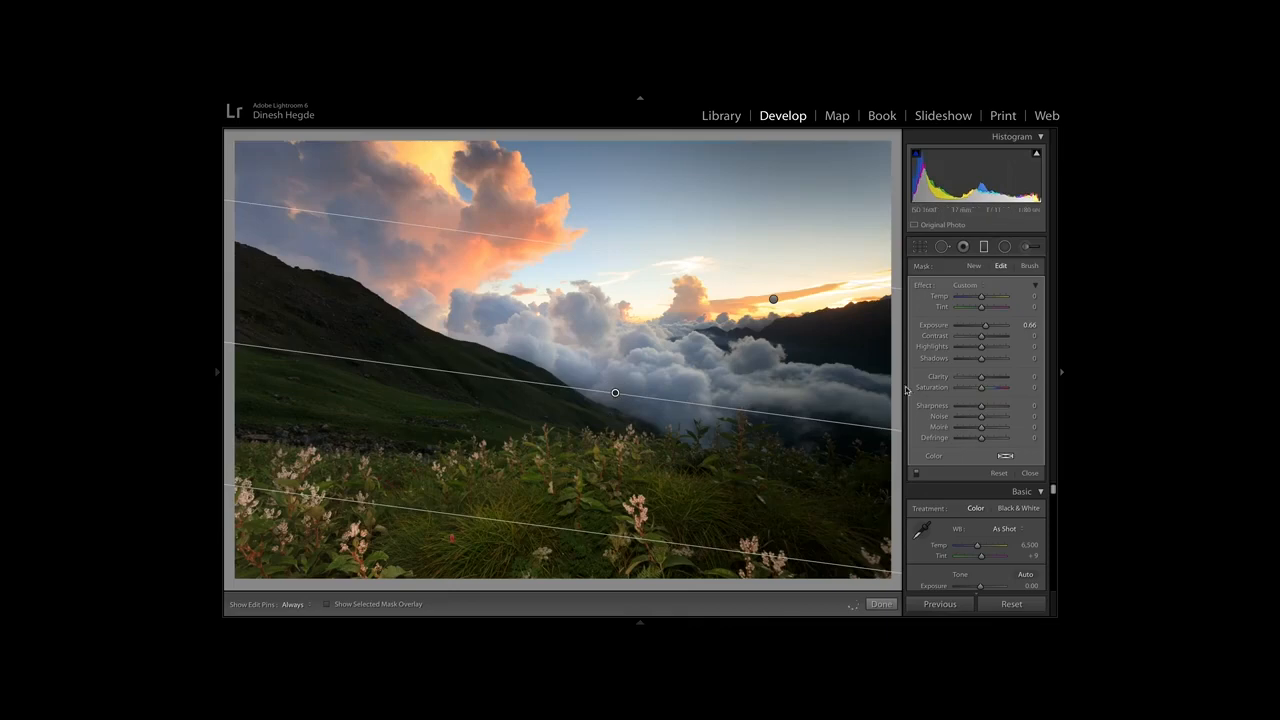
Add a third graduated filter inward from the photo's right edge at 0.66 exposure, and erase its mask from the sky using the overlay.
drag(887, 371, 563, 339)
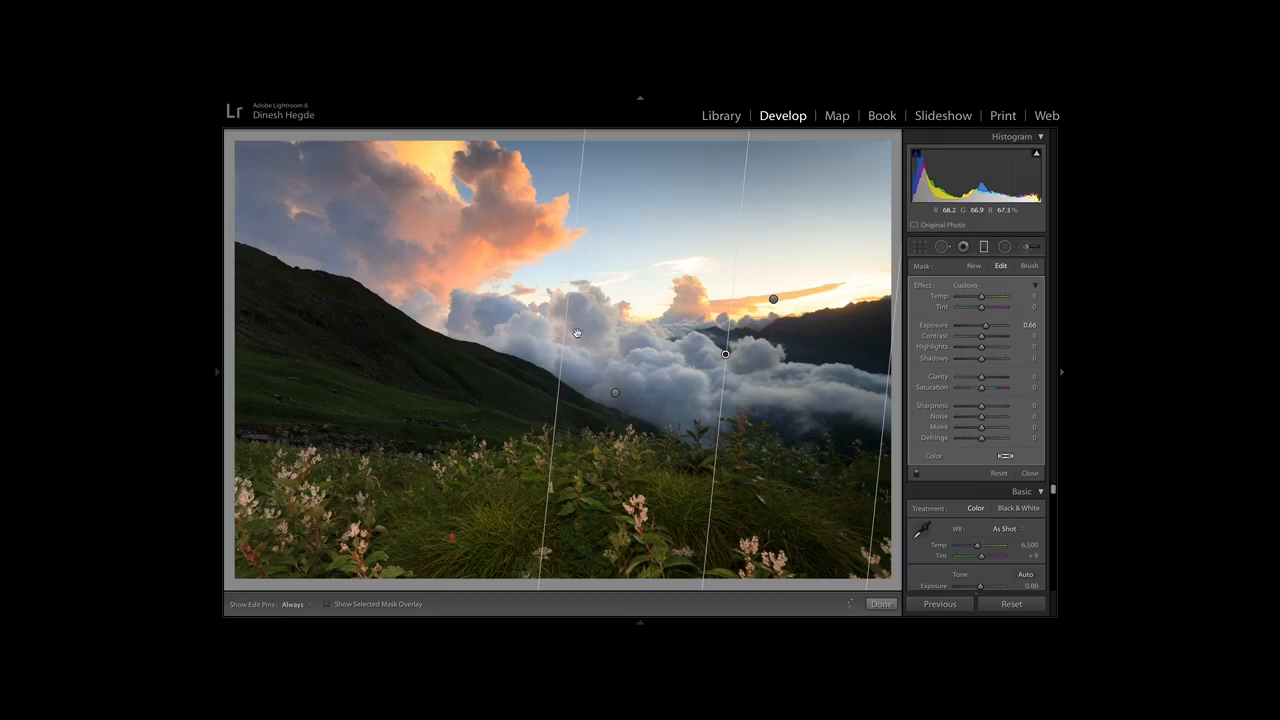
click(1029, 266)
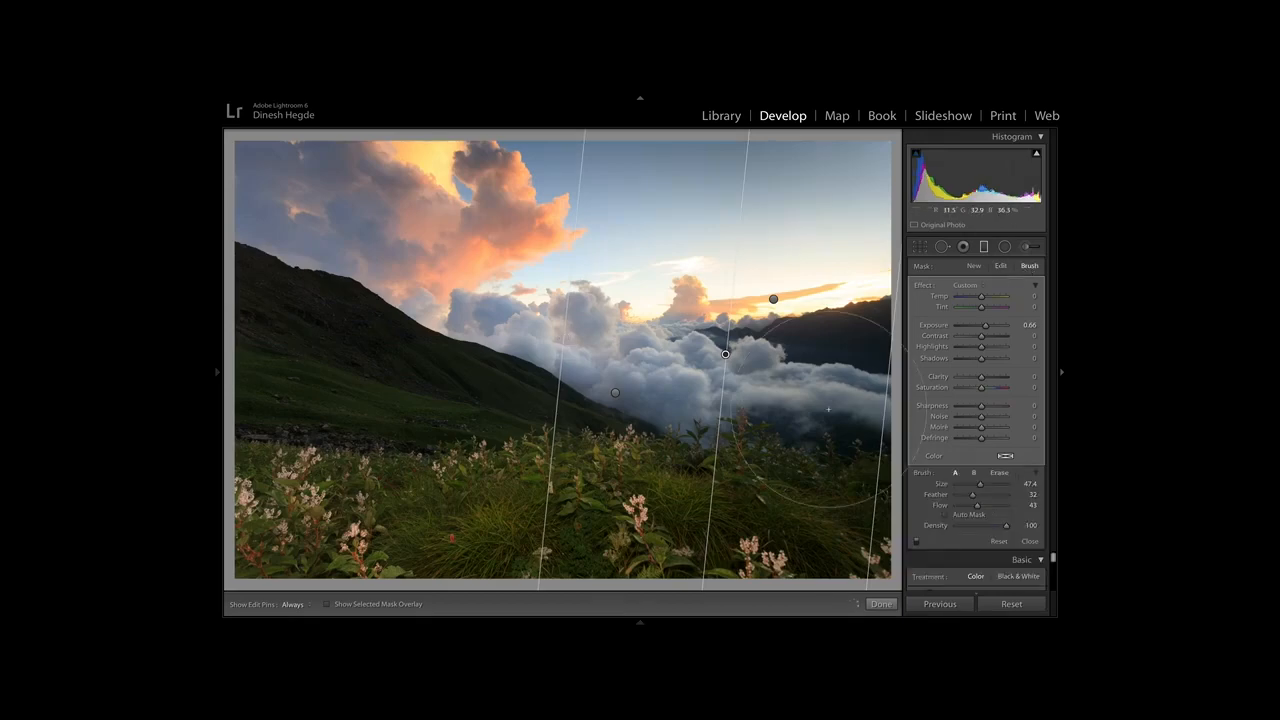
key(alt)
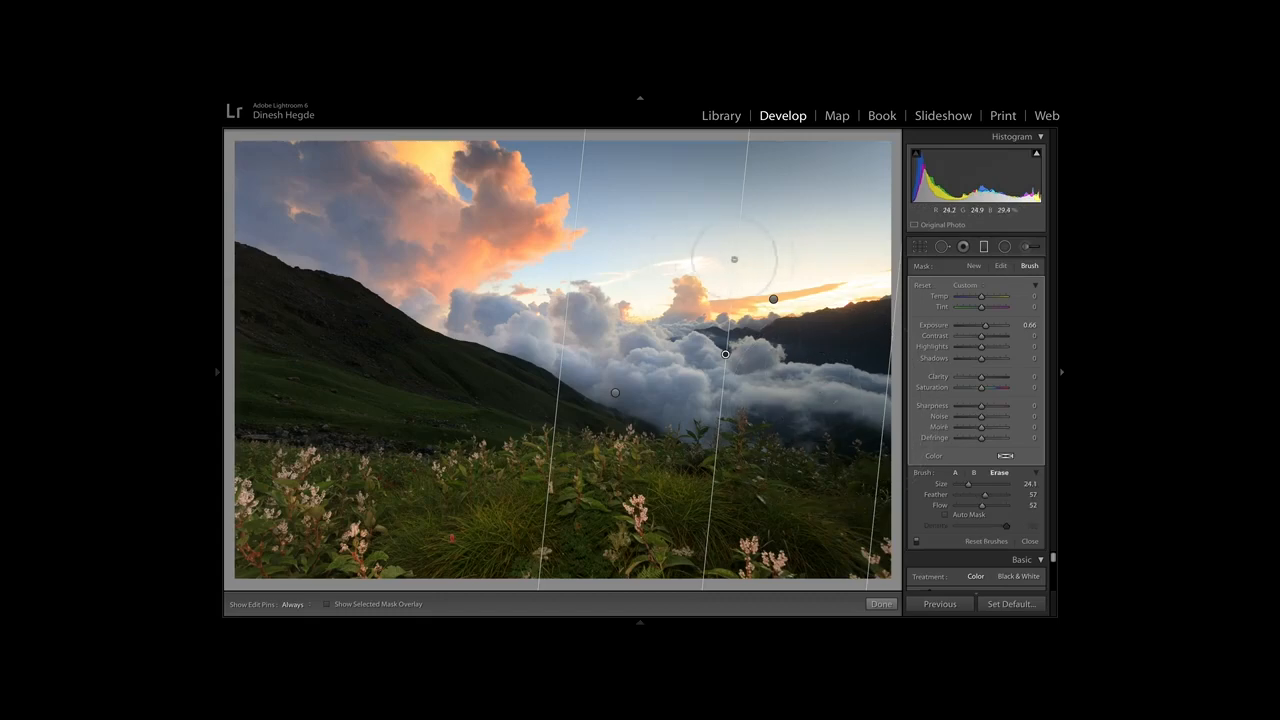
key(h)
key(h)
mouse_move(330, 612)
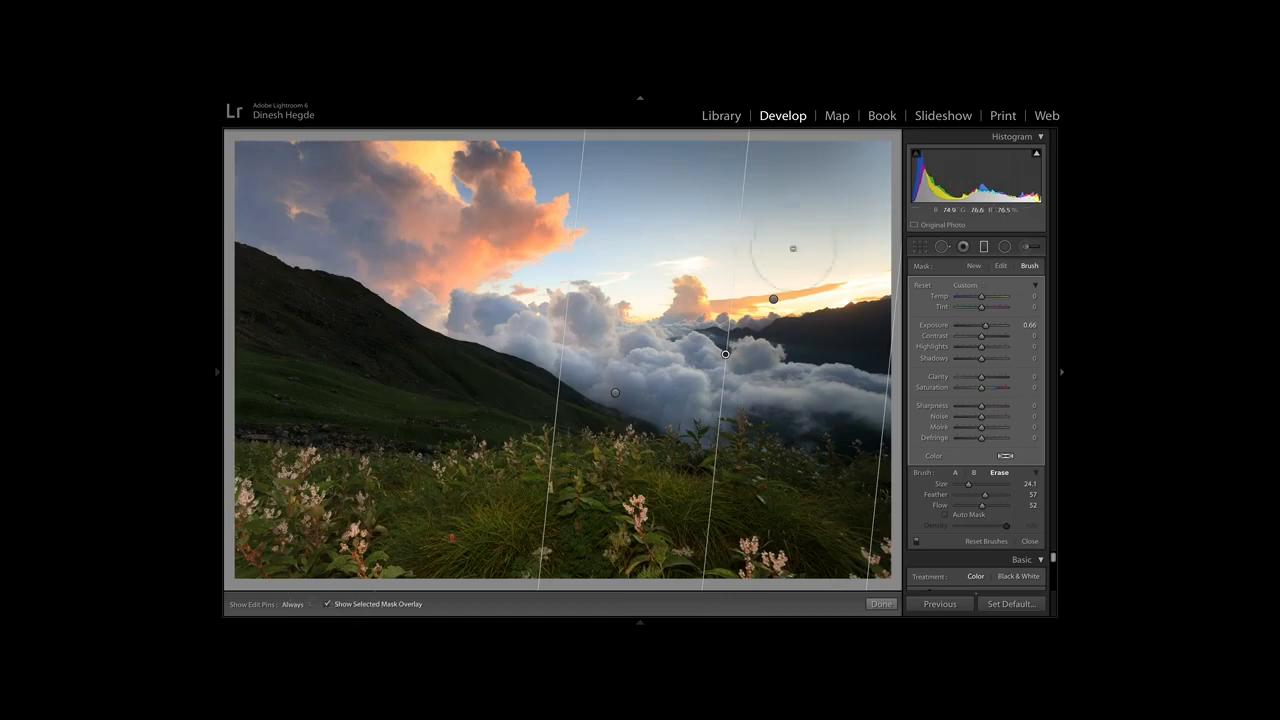
mouse_move(724, 352)
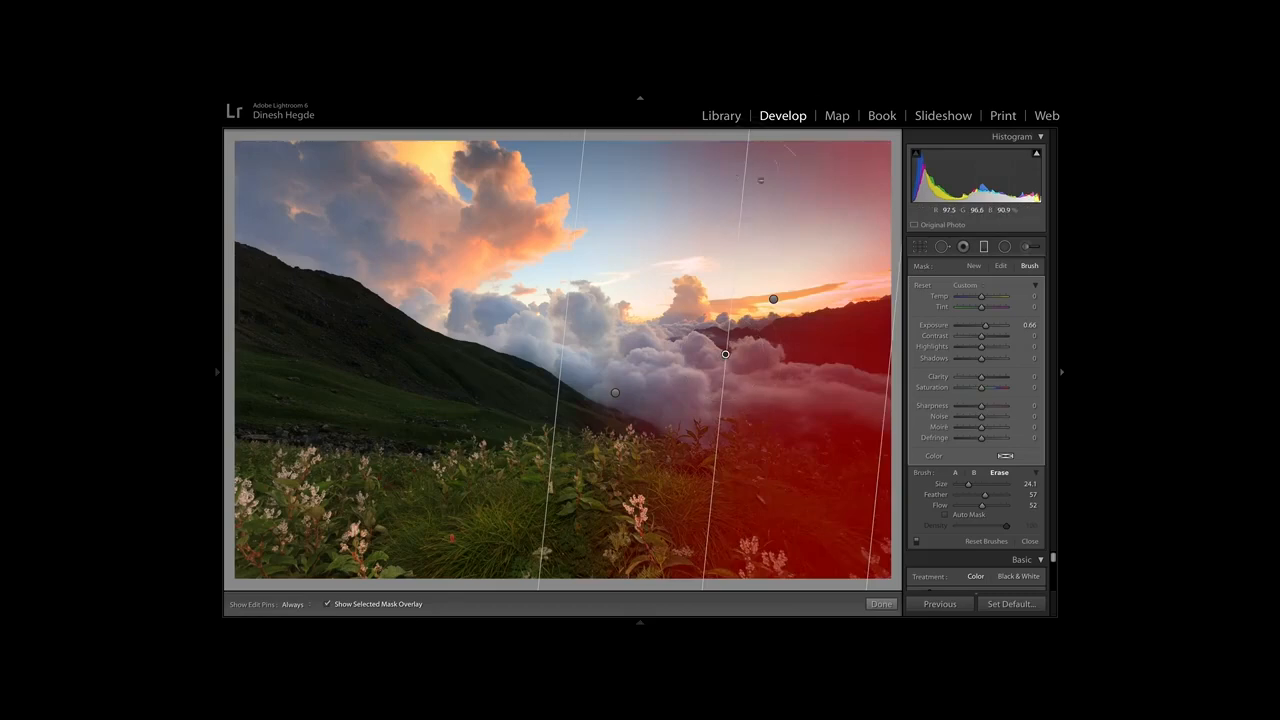
key(h)
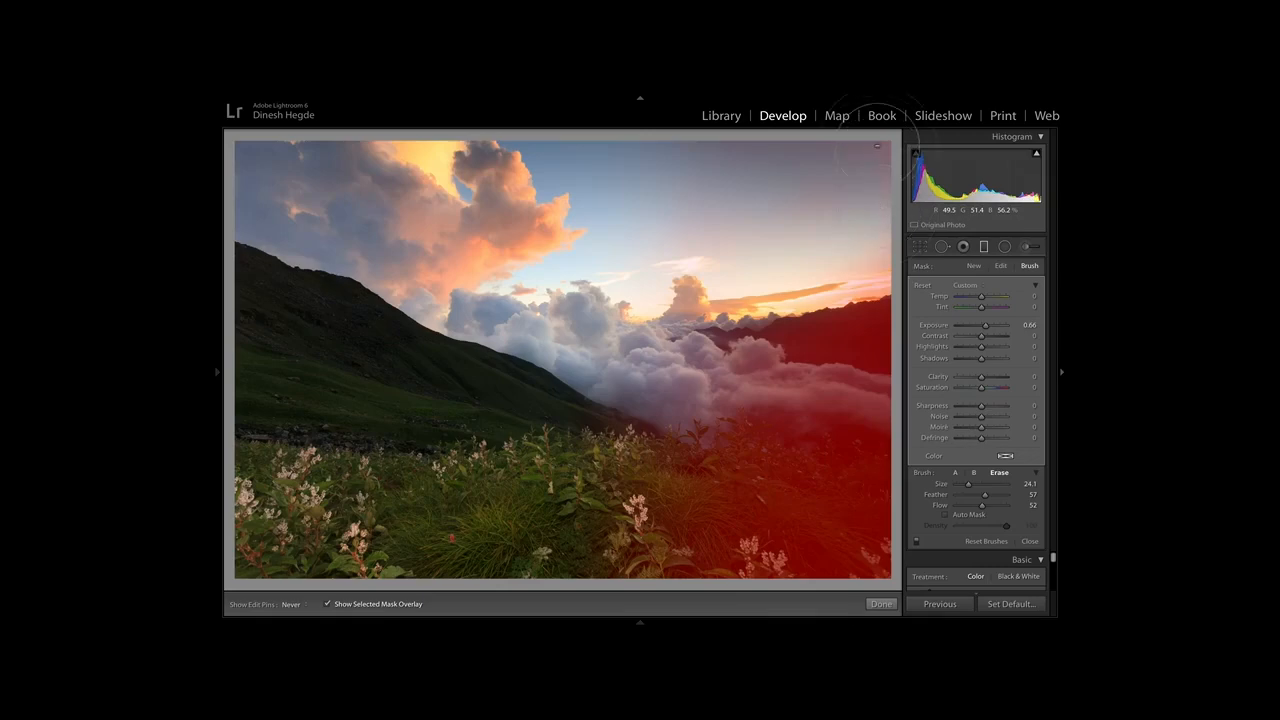
key(h)
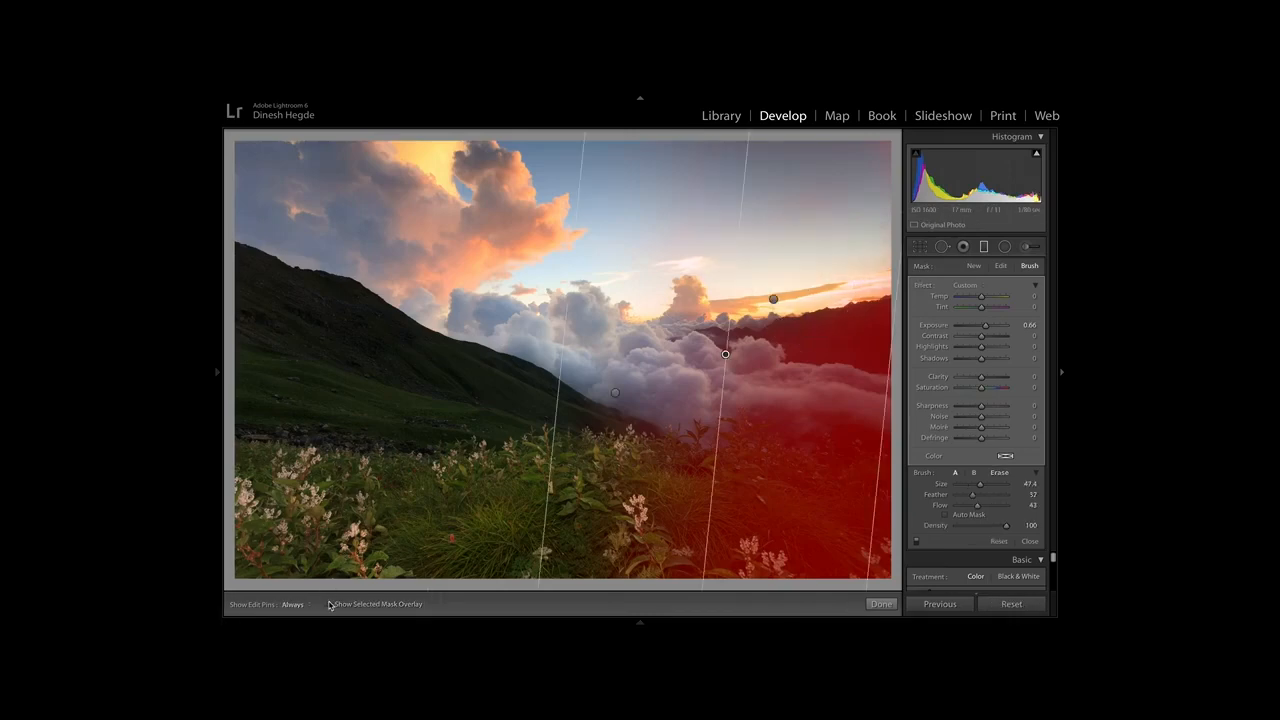
click(985, 247)
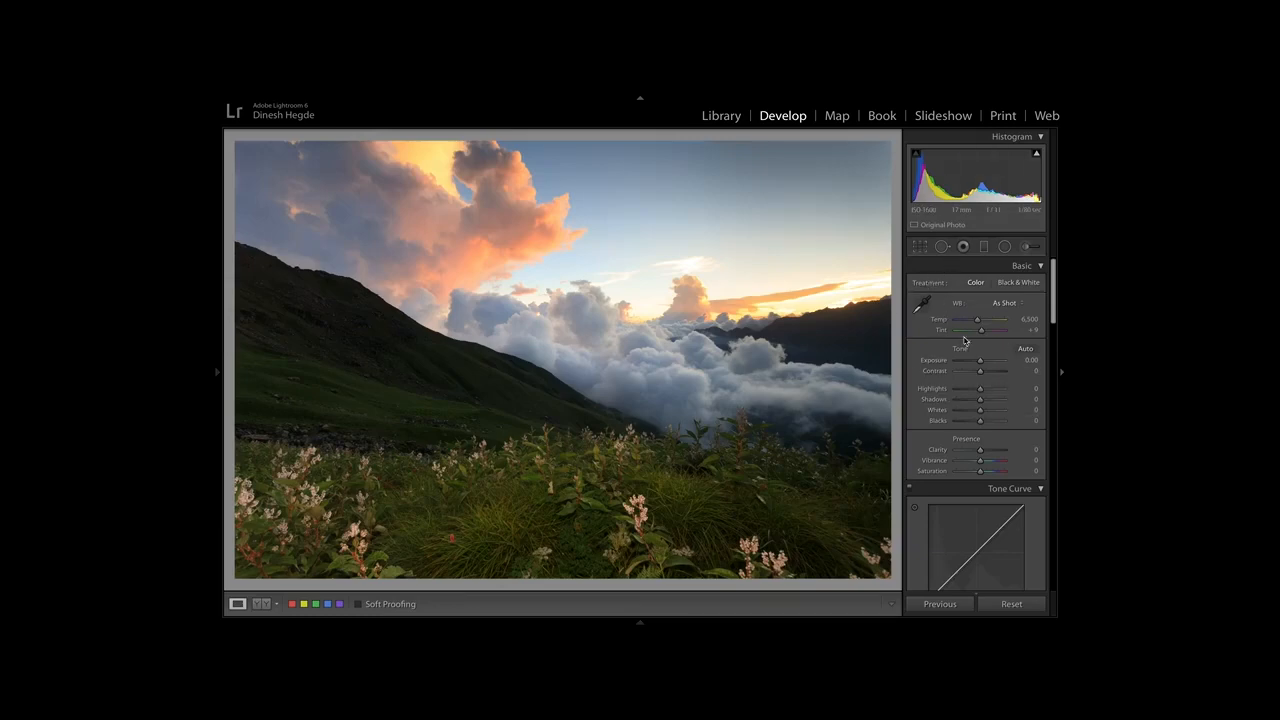
Raise the photo's overall exposure to +1.20 and inspect the foreground flowers and grass up close.
scroll(975, 465, down, 5)
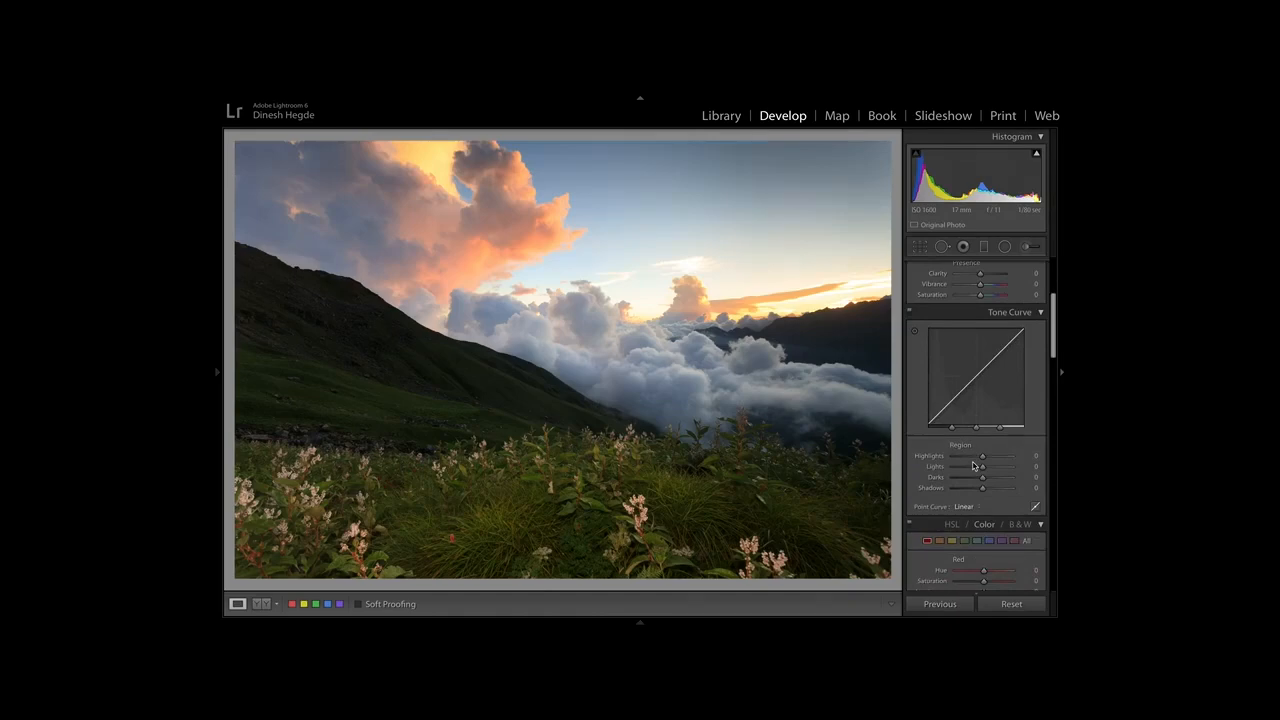
scroll(973, 465, up, 2)
click(757, 468)
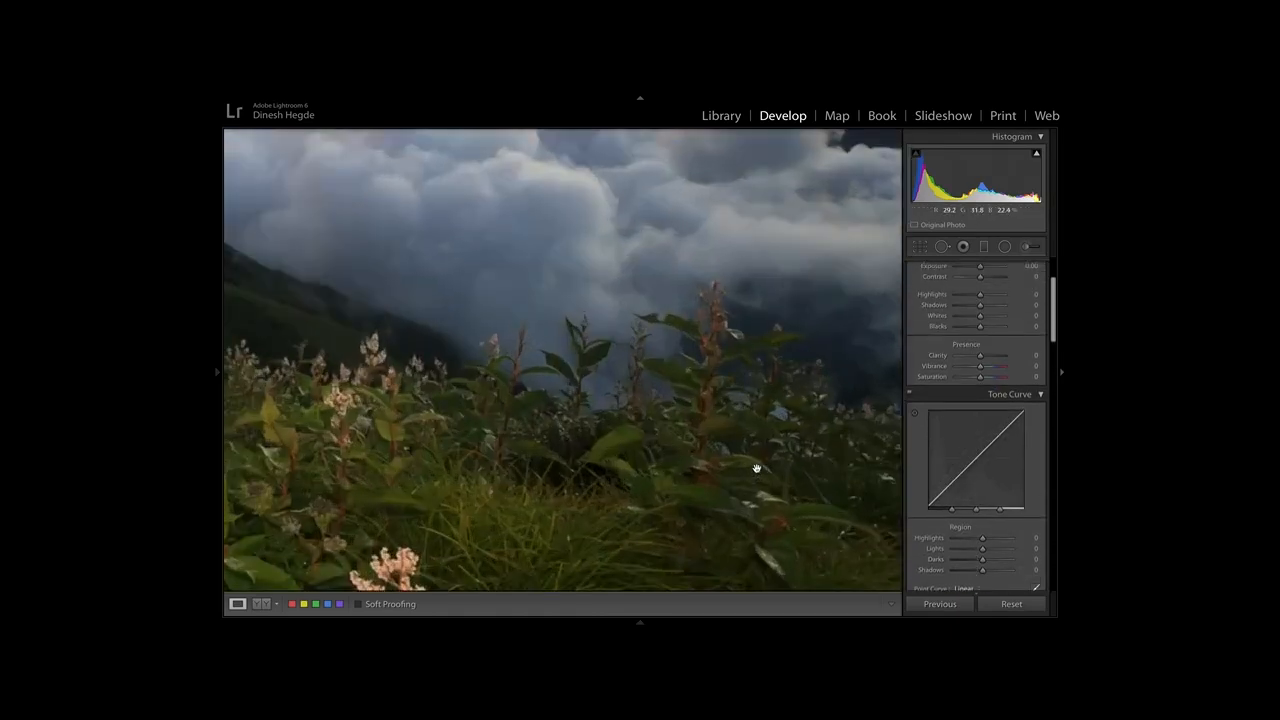
click(757, 468)
scroll(978, 325, up, 2)
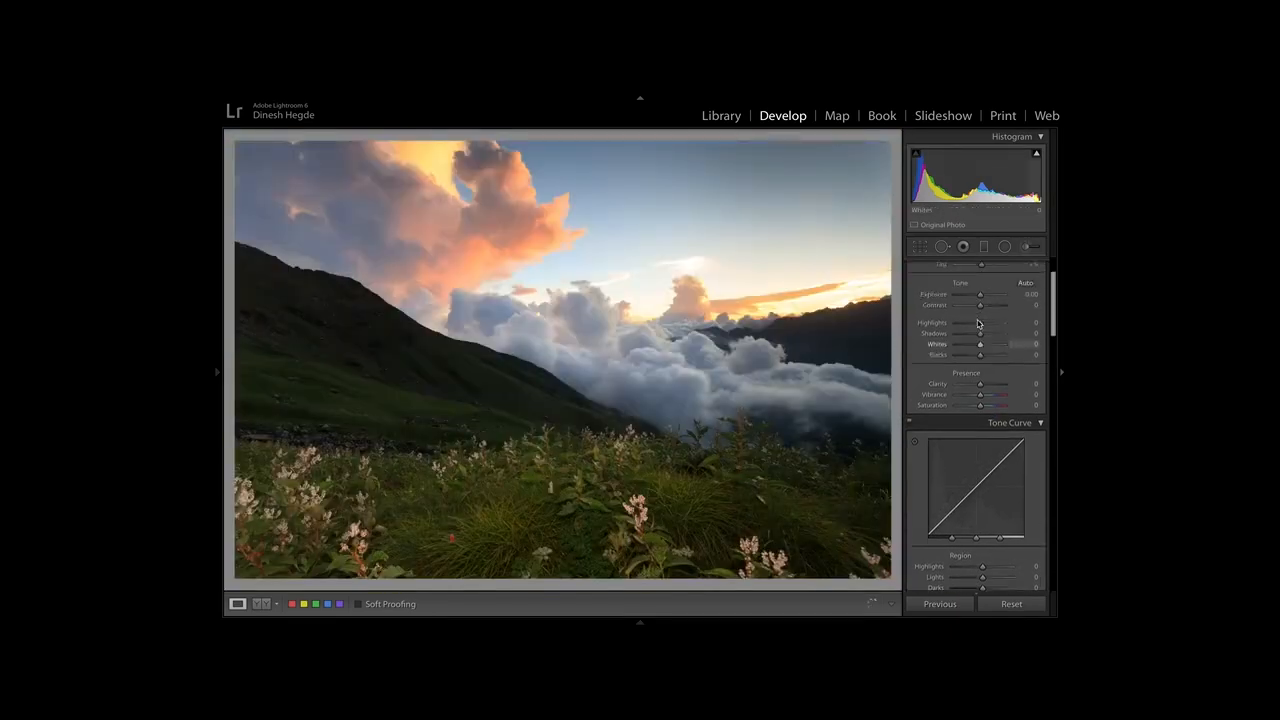
scroll(978, 322, up, 1)
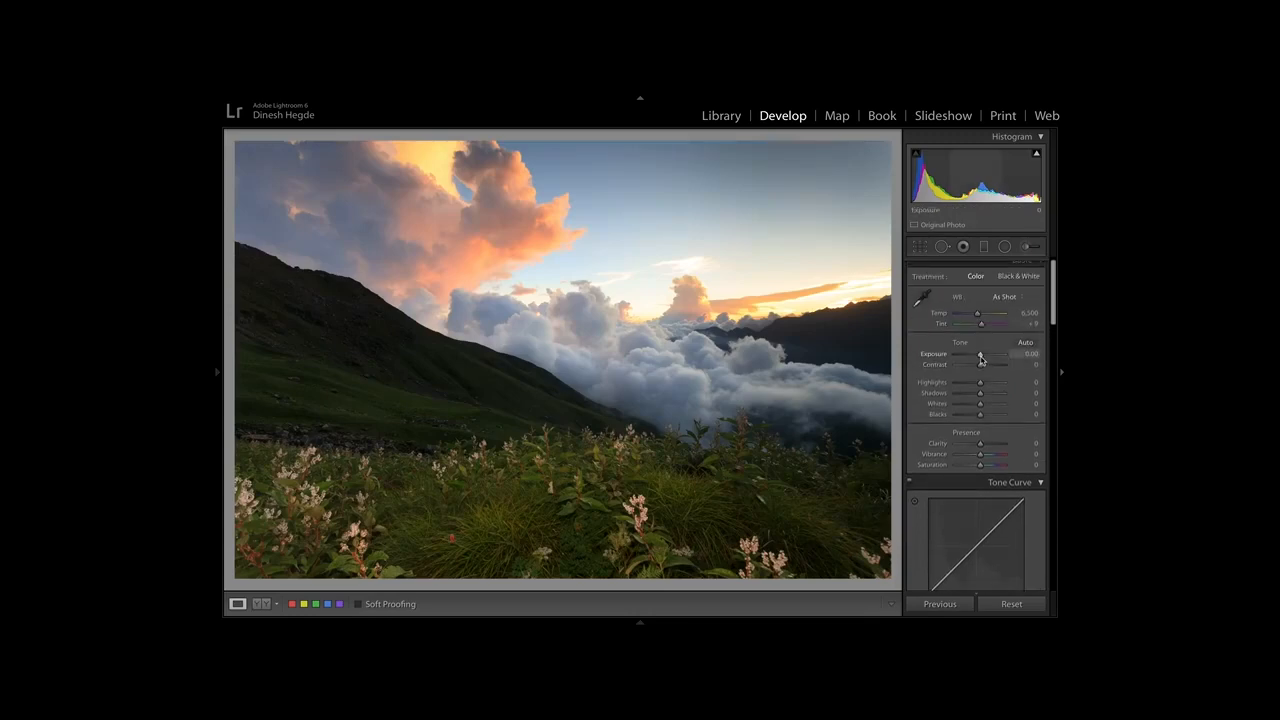
drag(980, 358, 985, 359)
click(691, 511)
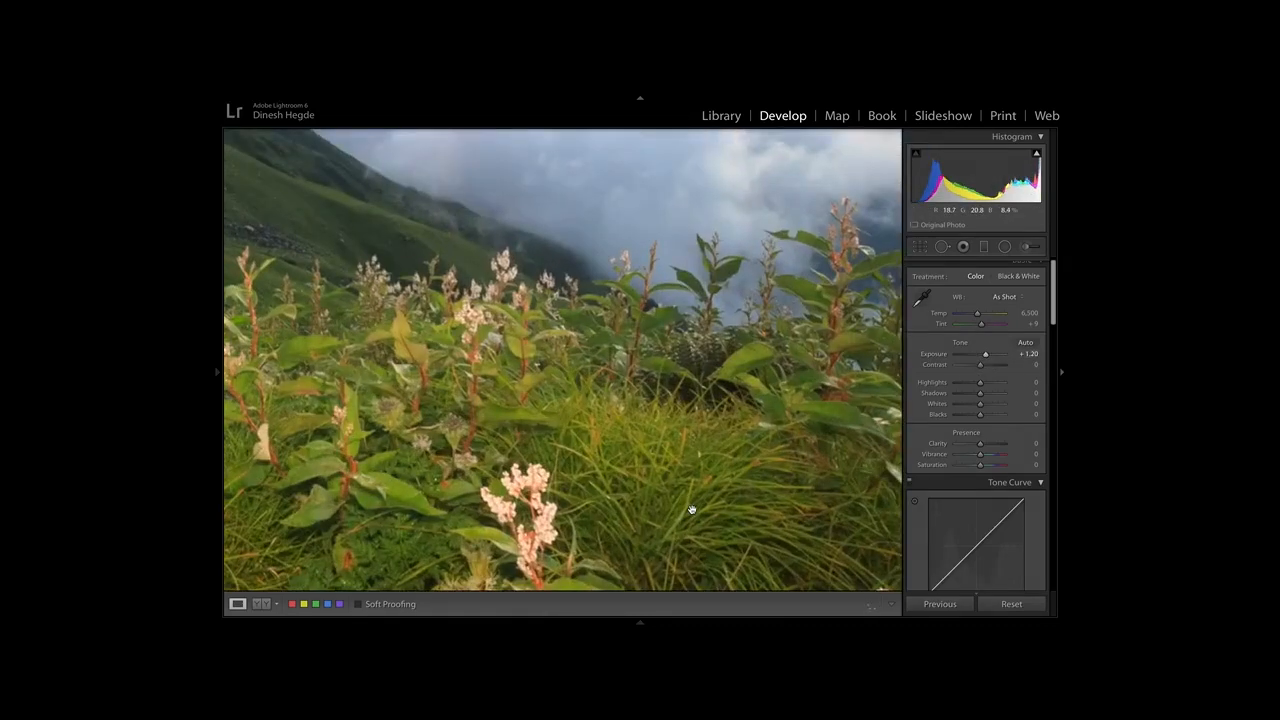
click(691, 511)
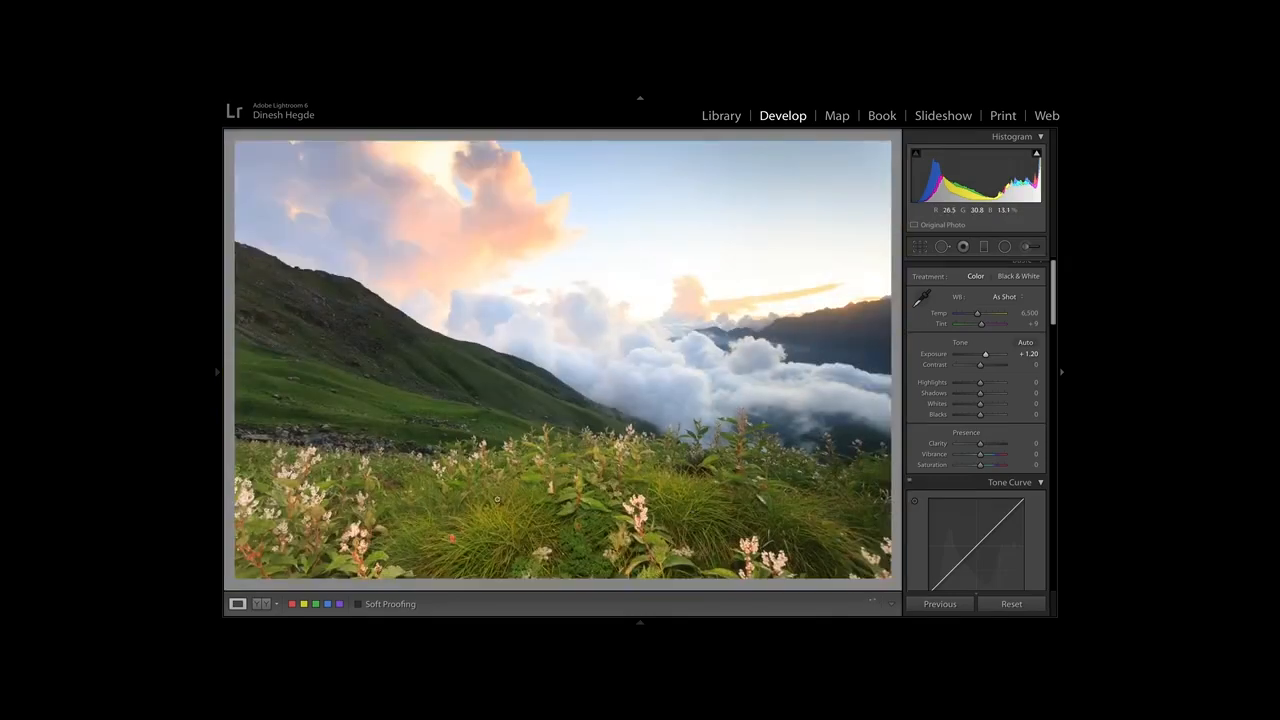
click(295, 503)
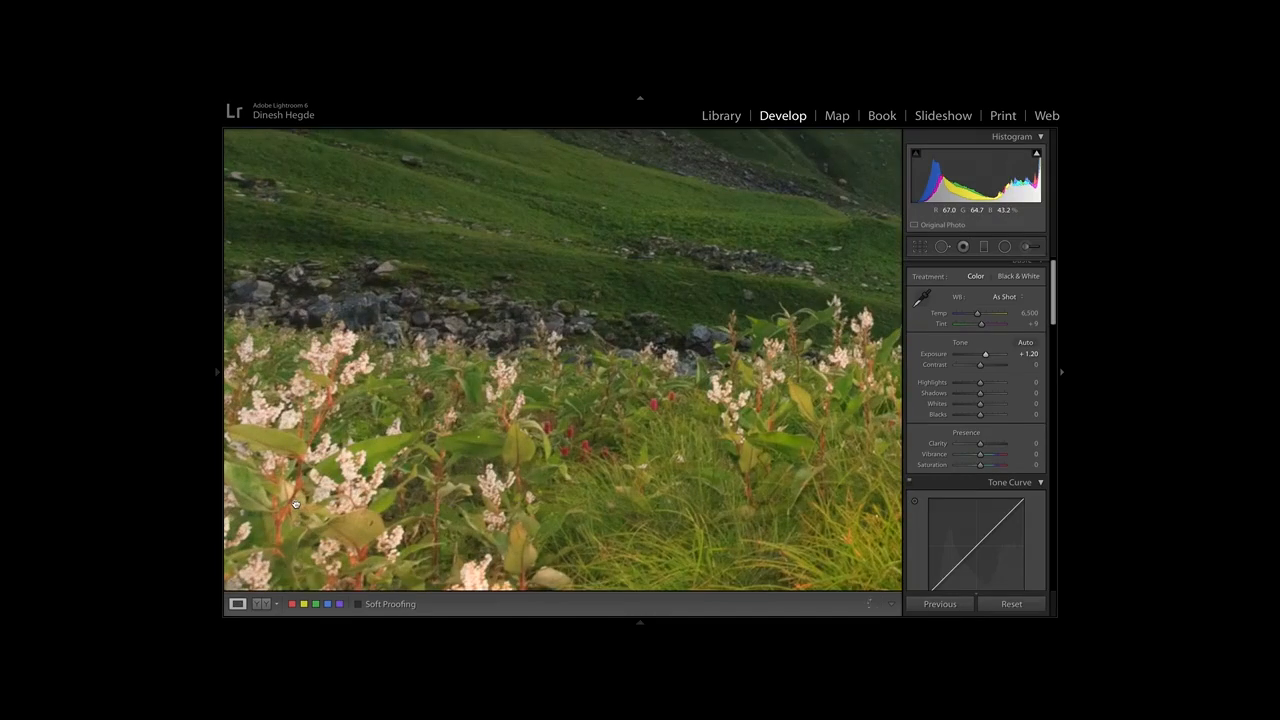
click(295, 503)
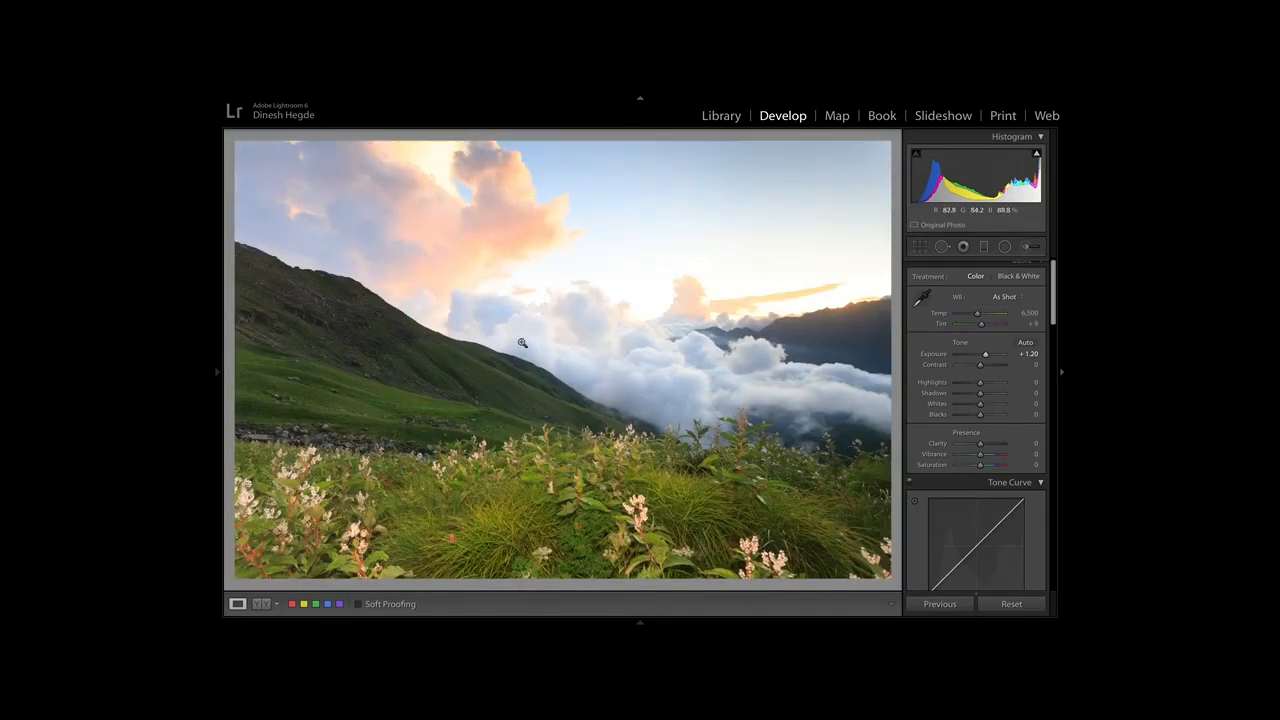
Paint the whole sky and its clouds with a size 47.4 Adjustment Brush at -1.30 exposure, keeping the edit pins hidden.
click(1028, 247)
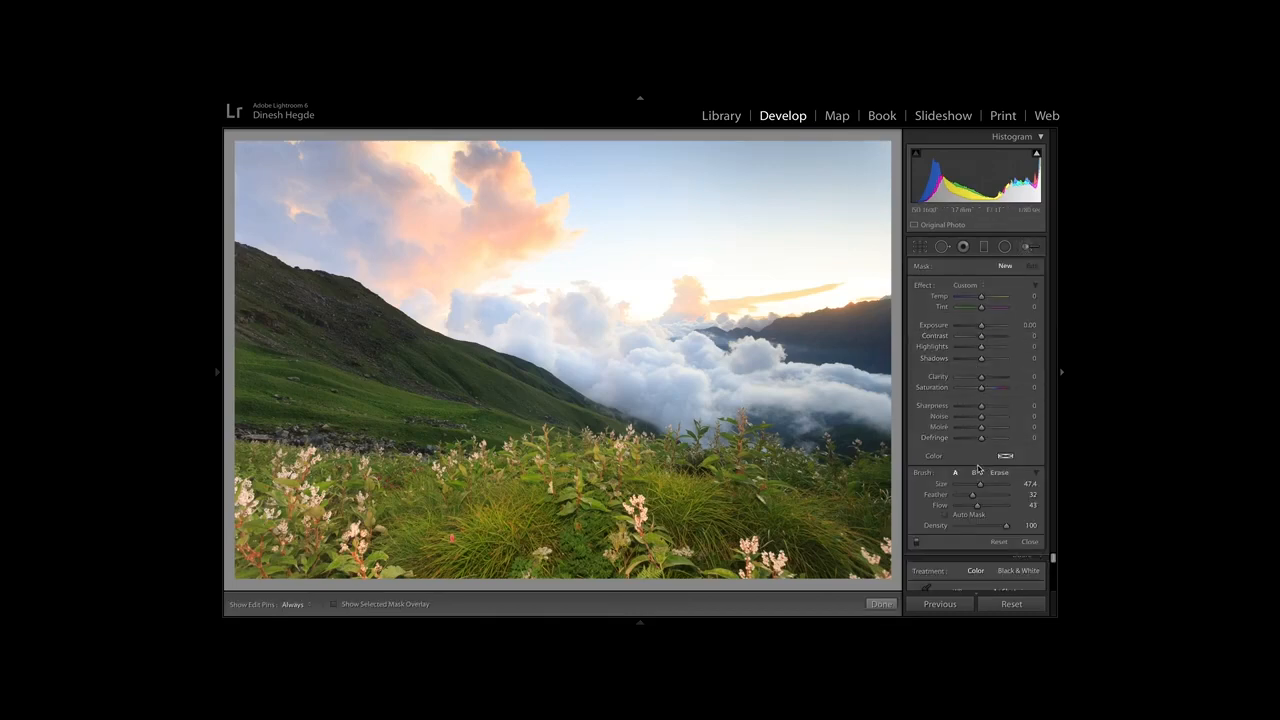
drag(982, 328, 973, 328)
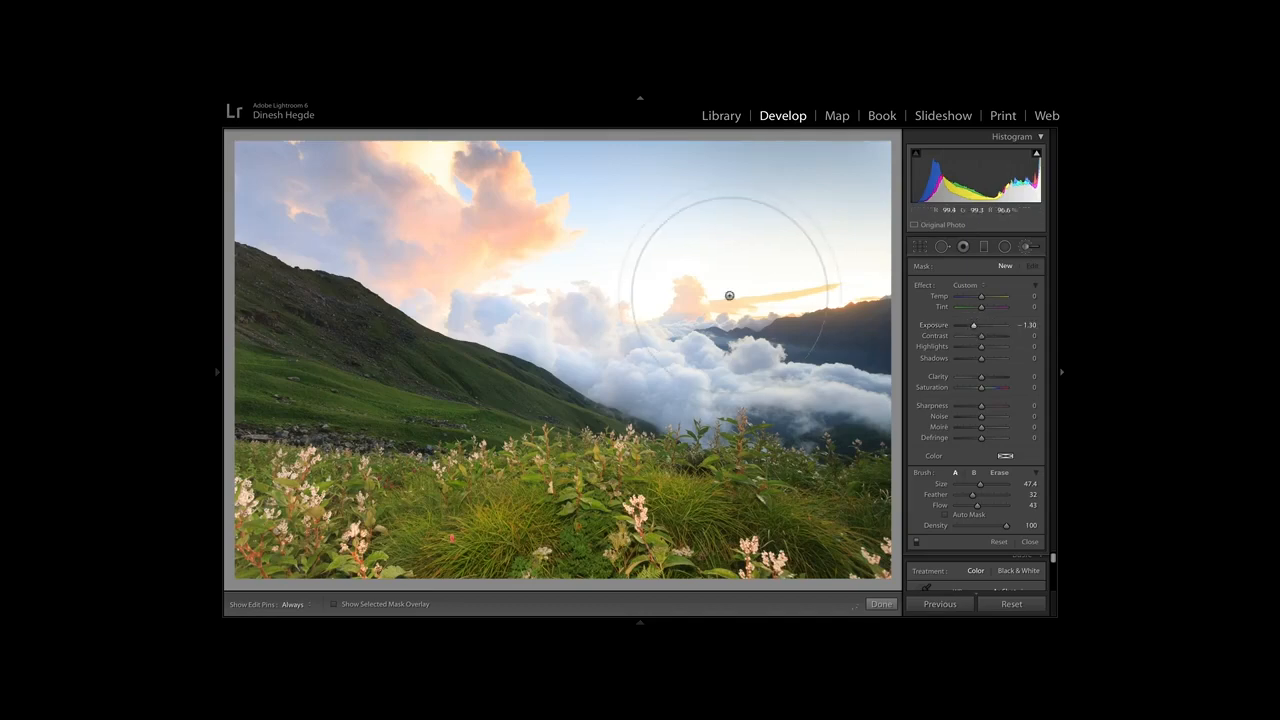
key(h)
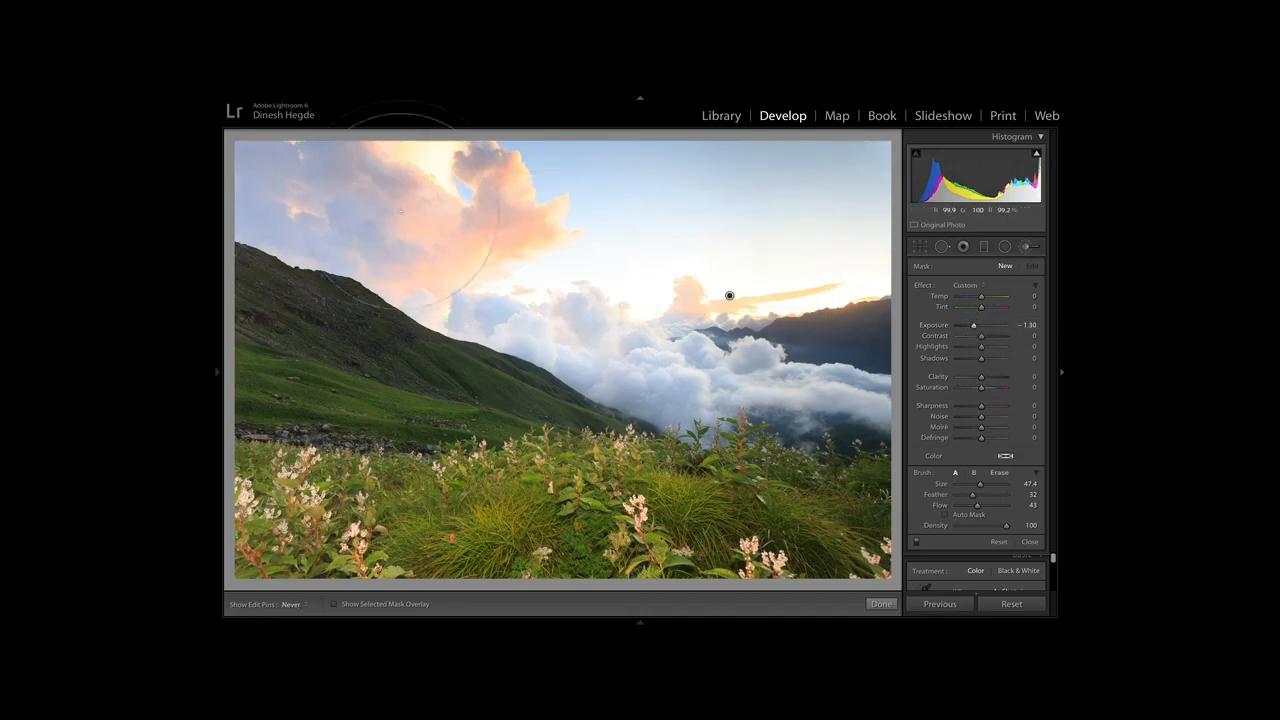
mouse_move(781, 293)
mouse_down()
mouse_move(833, 222)
mouse_move(850, 328)
mouse_move(825, 341)
mouse_move(592, 275)
mouse_move(821, 341)
mouse_move(556, 288)
mouse_move(665, 297)
mouse_move(574, 306)
mouse_move(748, 340)
mouse_move(574, 262)
mouse_move(813, 252)
mouse_up()
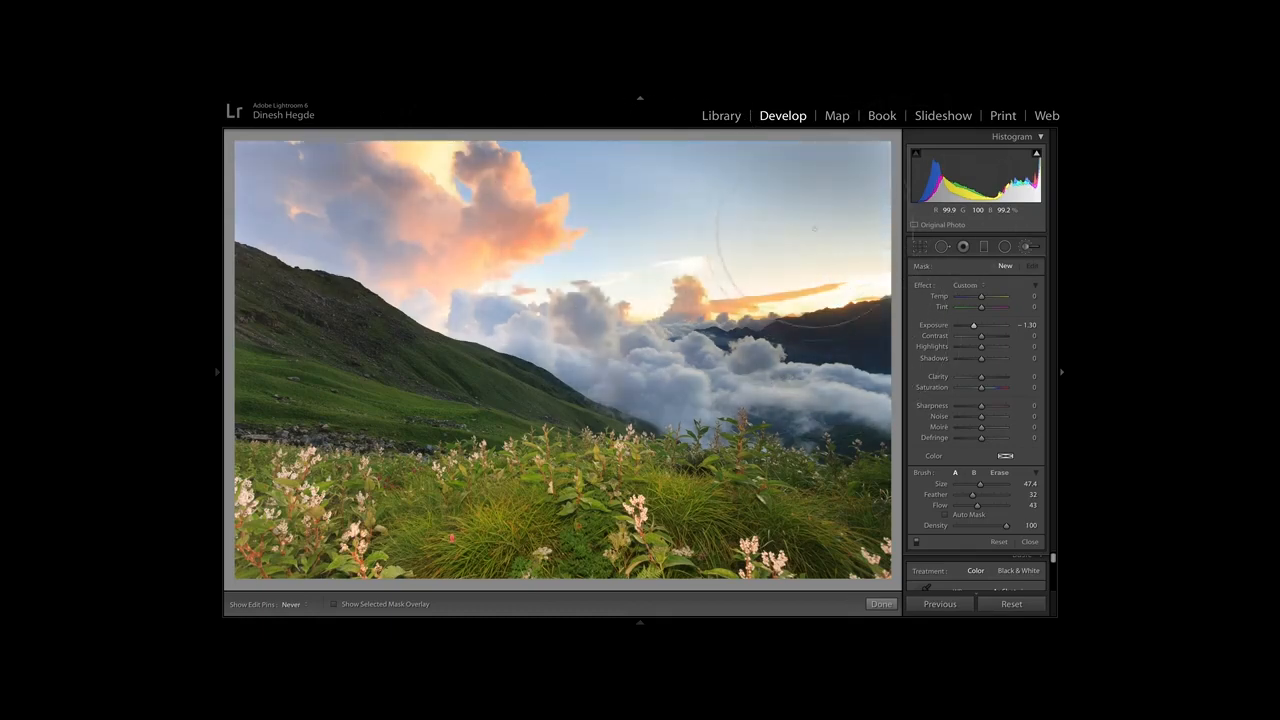
mouse_move(570, 248)
mouse_down()
mouse_move(740, 250)
mouse_move(853, 190)
mouse_move(423, 200)
mouse_up()
key(h)
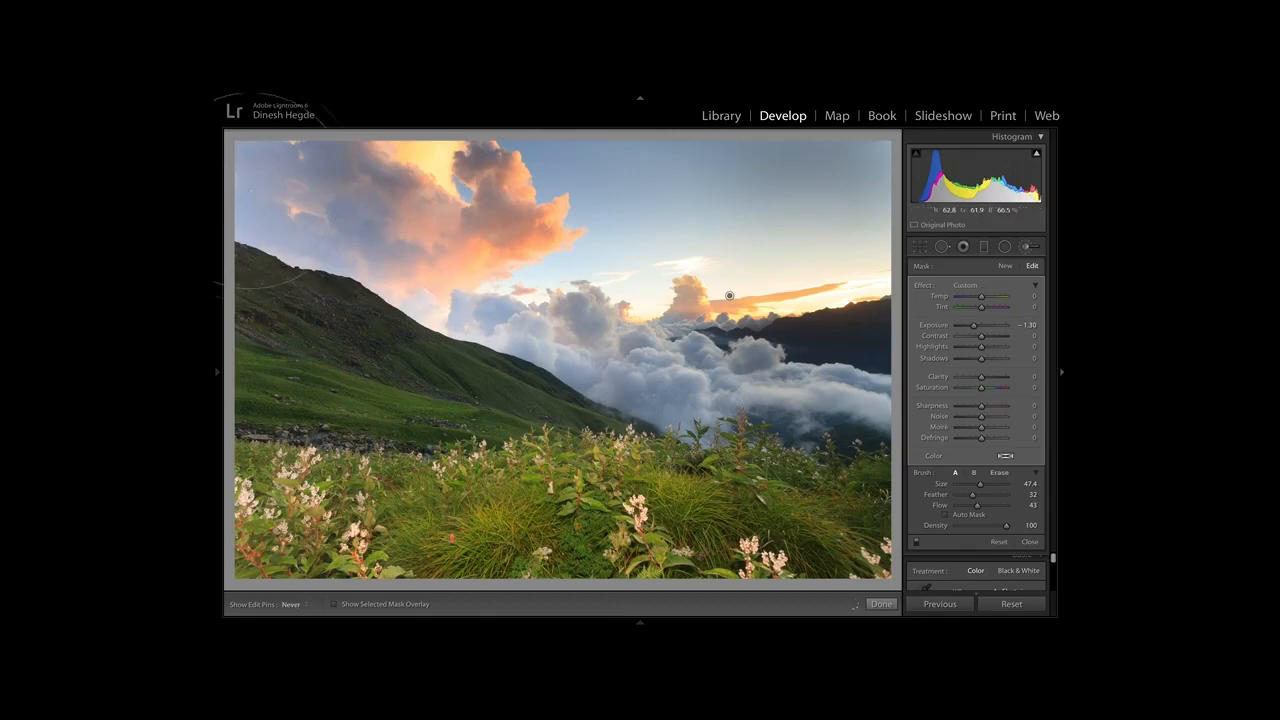
drag(260, 216, 274, 196)
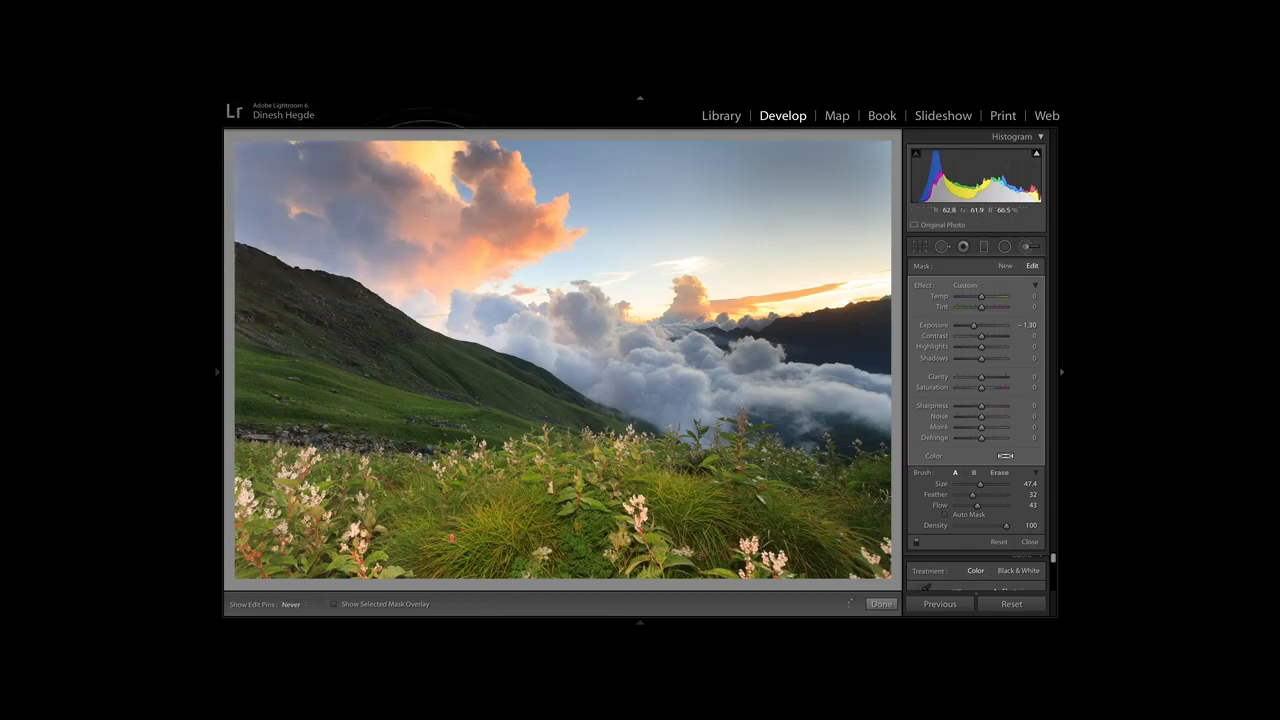
Check the sky brush's coverage with the mask overlay, hide the overlay again and close the Adjustment Brush.
key(h)
key(h)
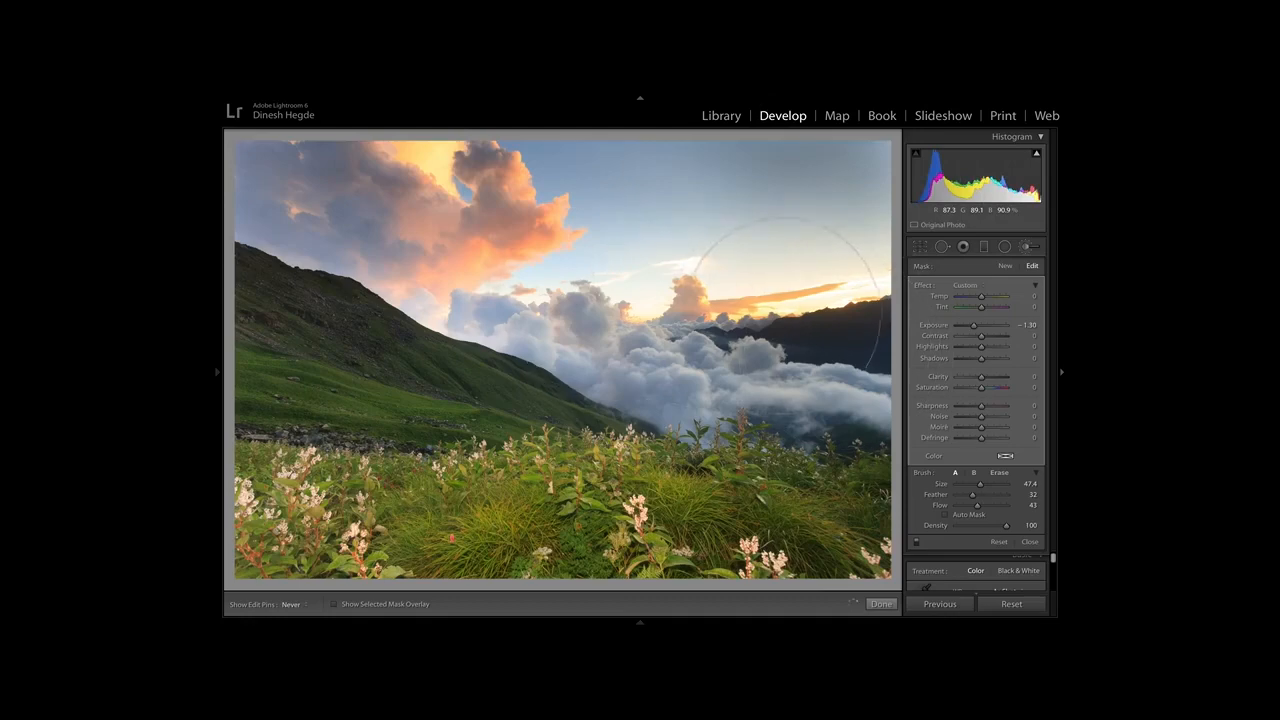
key(h)
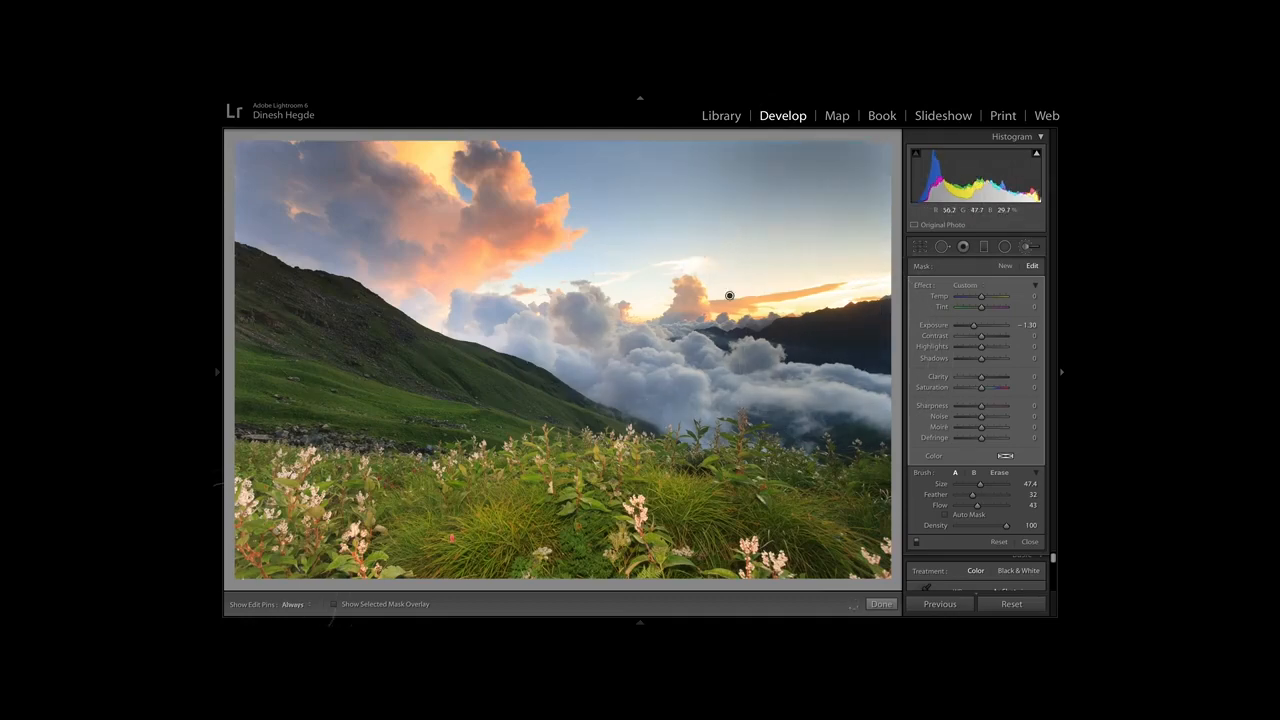
click(335, 604)
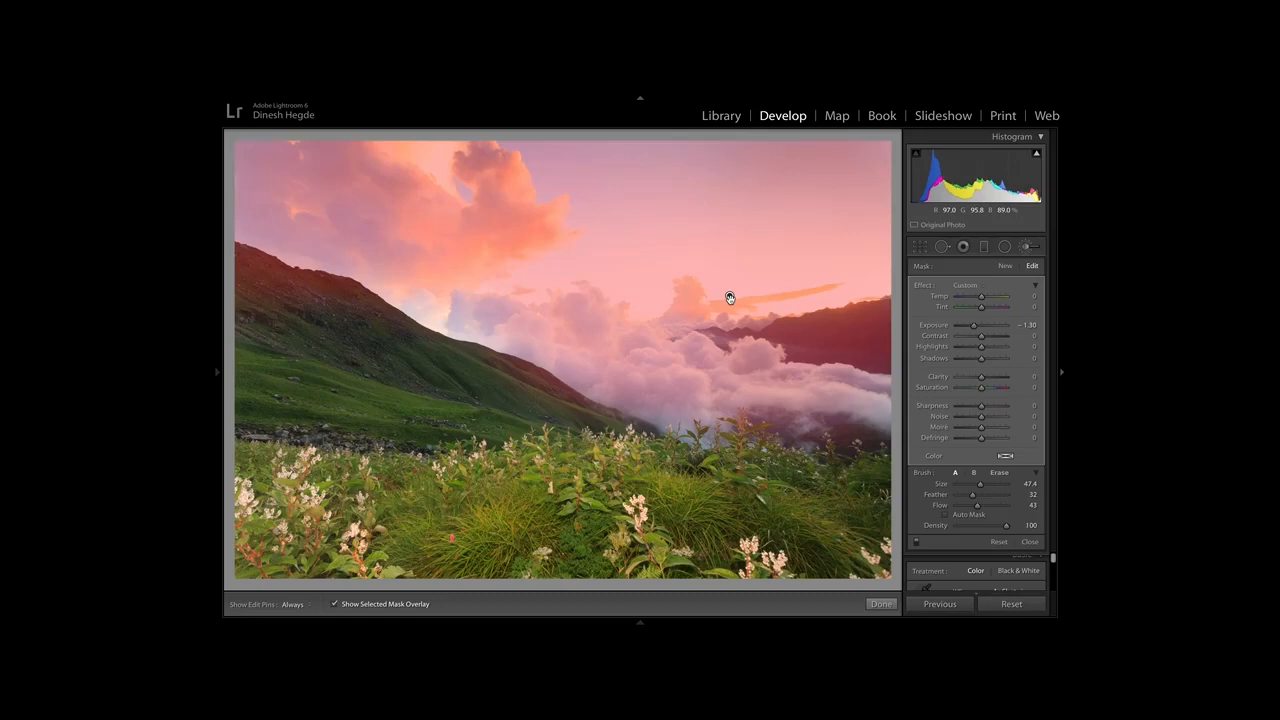
click(336, 605)
key(h)
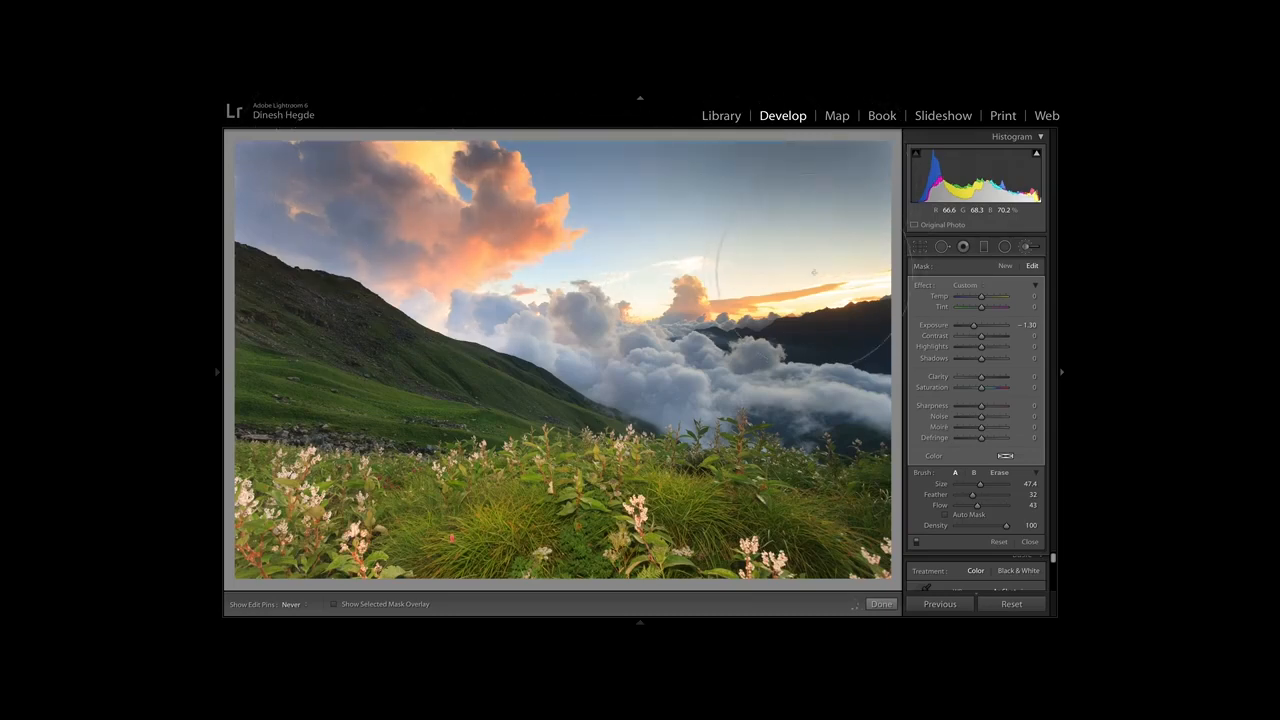
key(h)
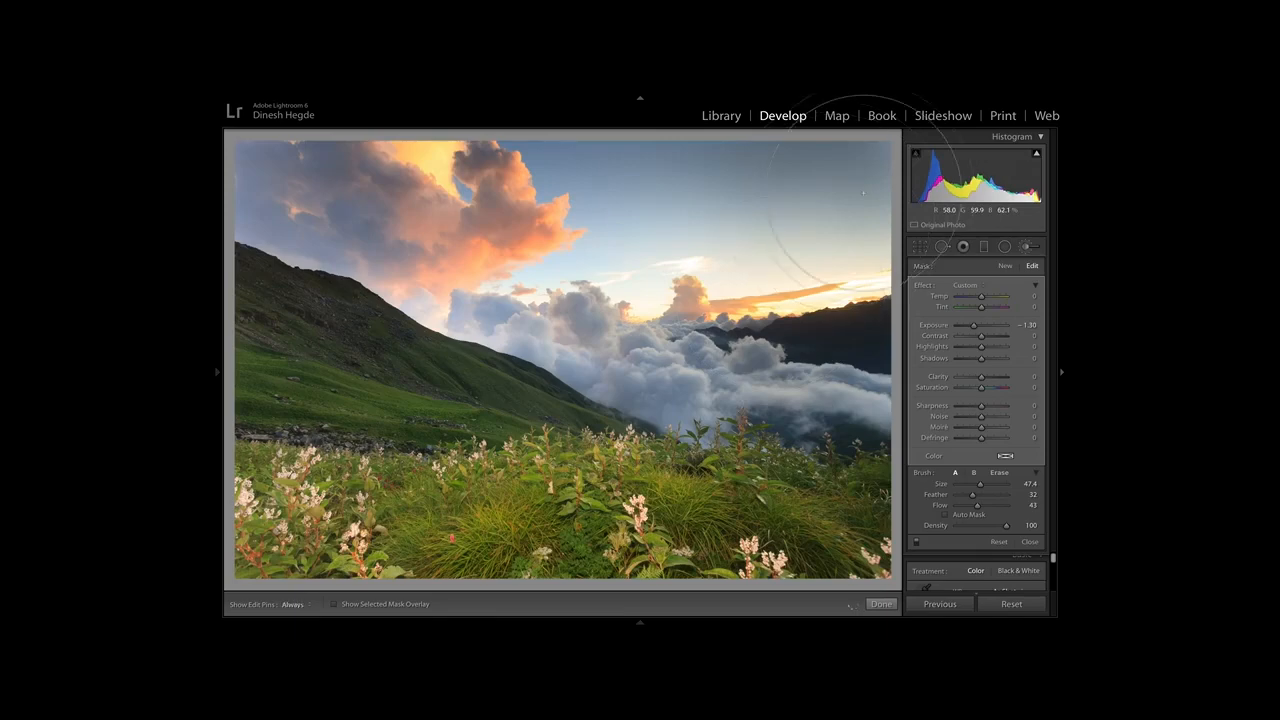
key(h)
key(h)
key(h)
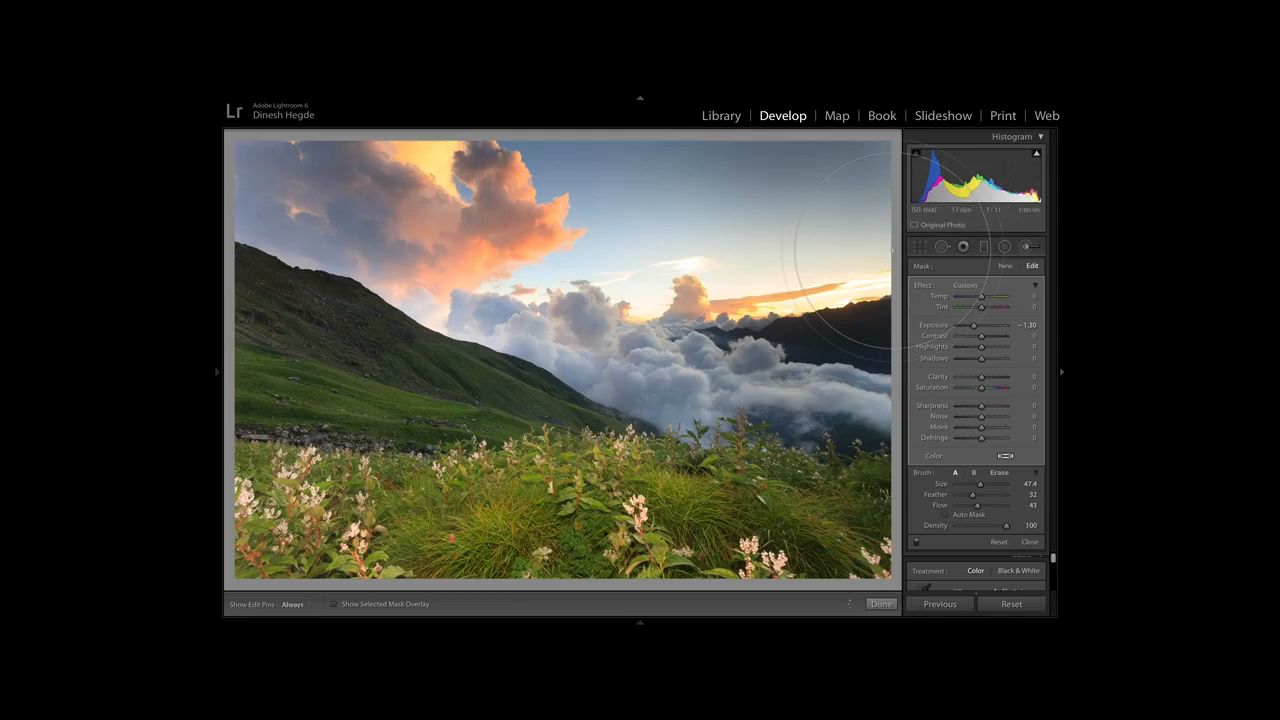
click(1030, 249)
click(1030, 249)
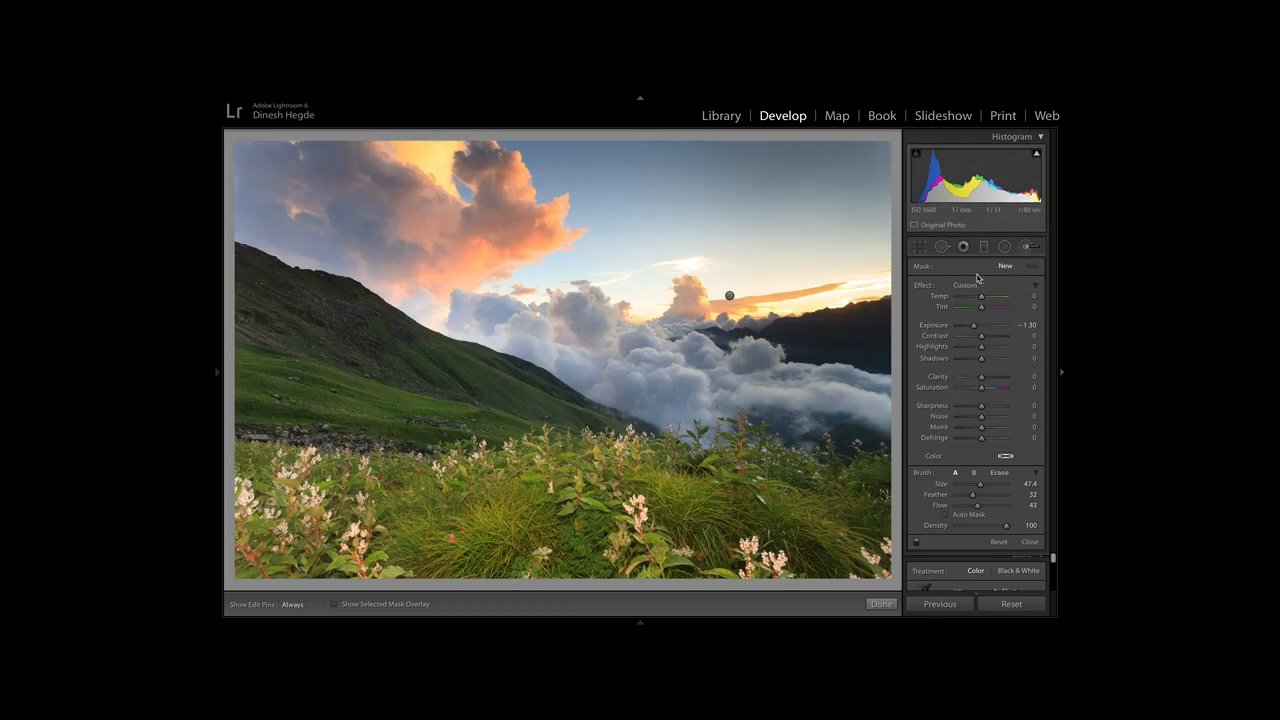
click(1027, 248)
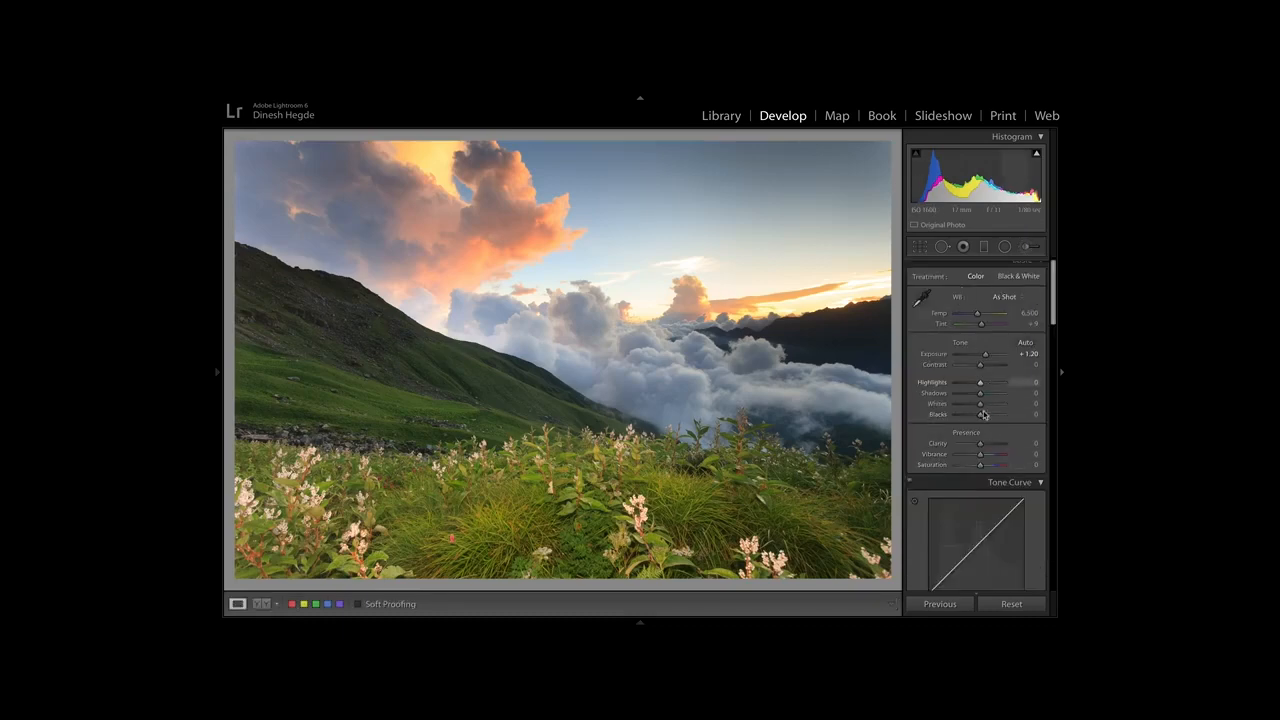
Increase the photo's Saturation to +16 and its Vibrance to +4.
scroll(983, 409, down, 15)
scroll(979, 435, down, 10)
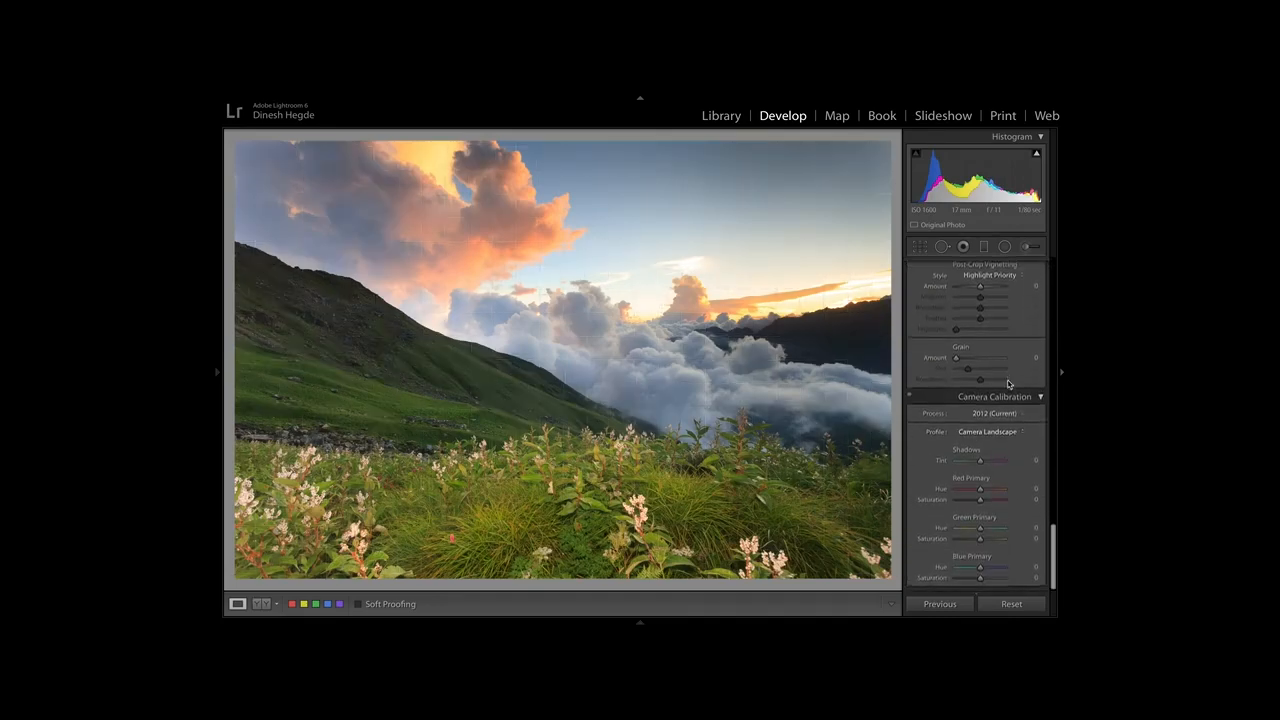
scroll(1008, 384, up, 10)
scroll(1008, 384, up, 5)
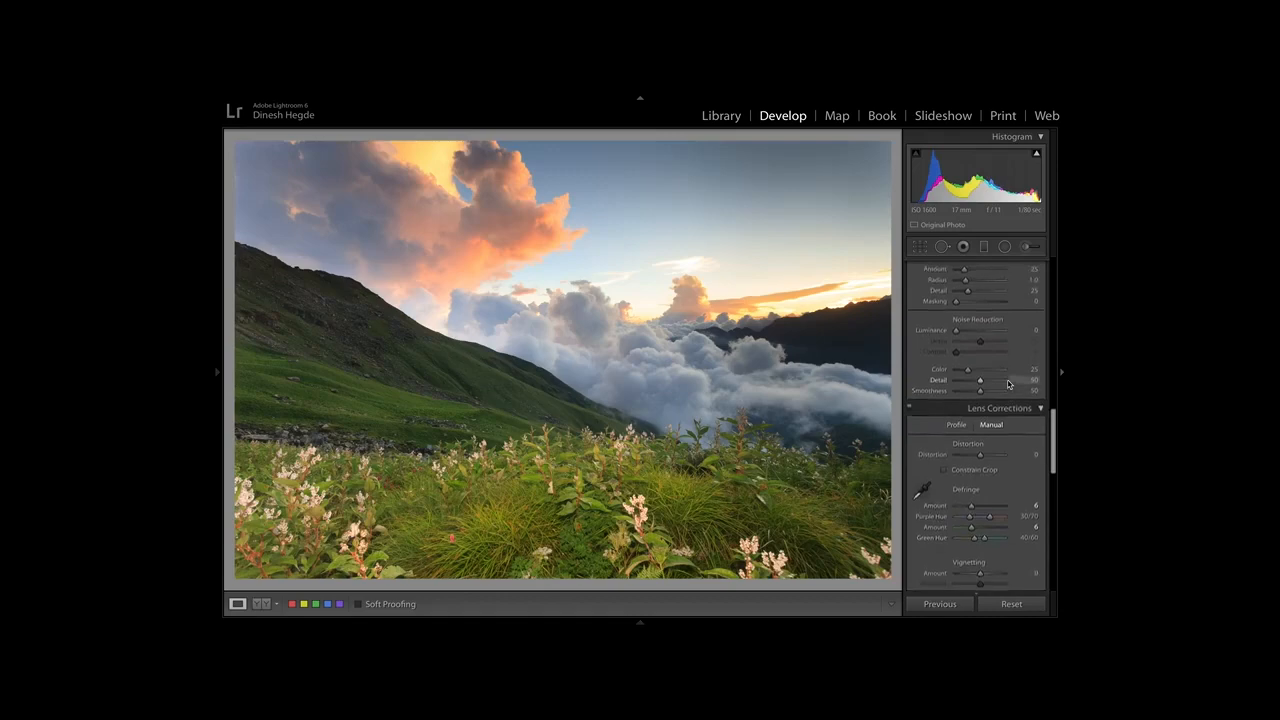
click(795, 397)
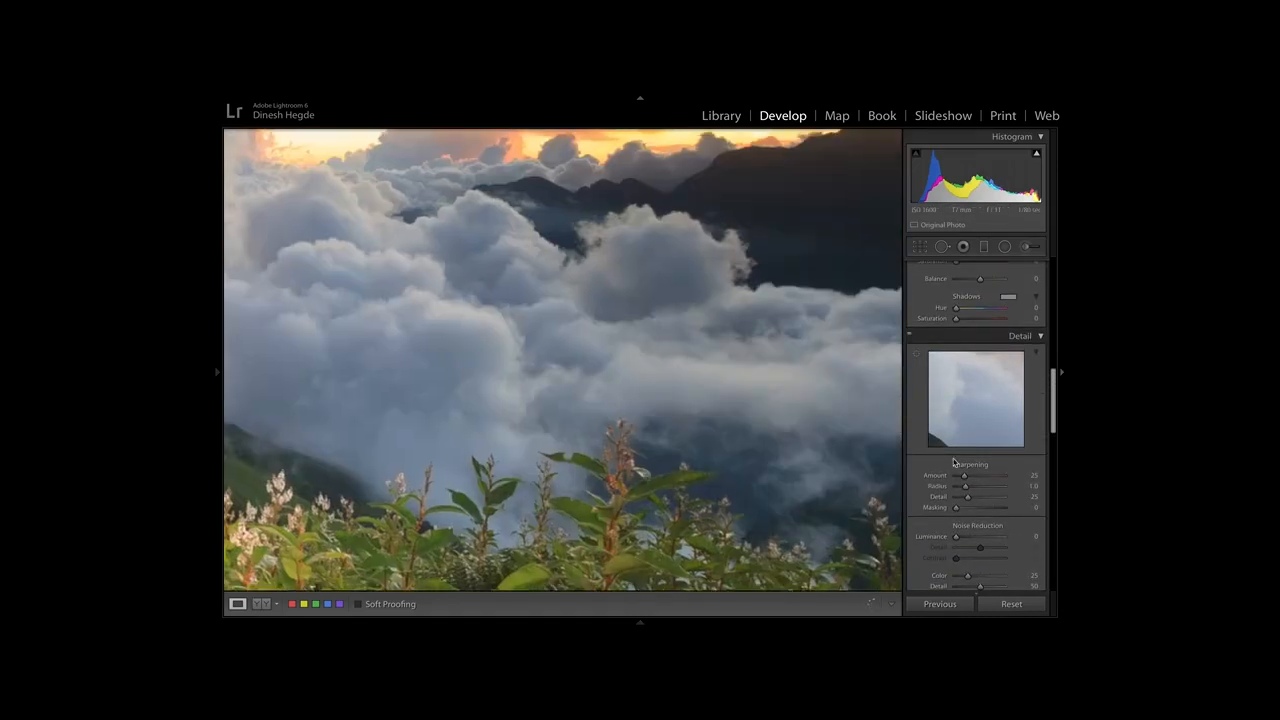
click(711, 328)
scroll(945, 333, up, 5)
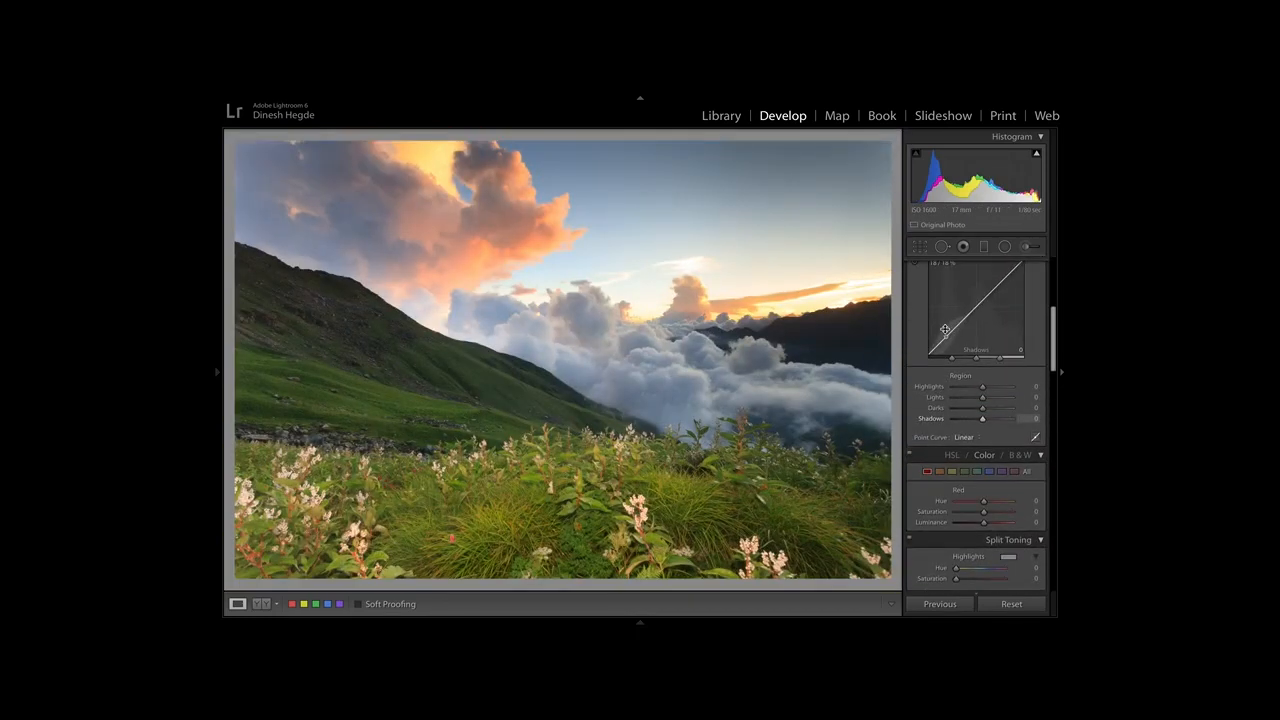
scroll(988, 425, up, 3)
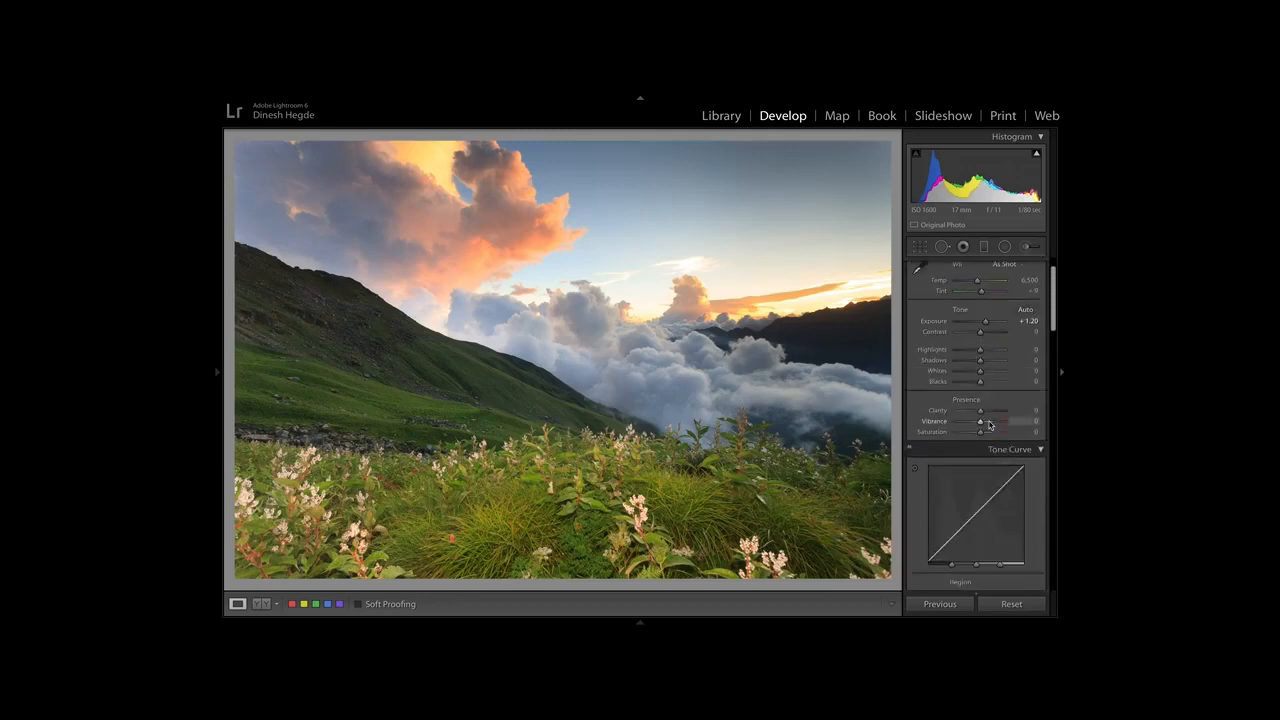
scroll(988, 425, up, 1)
click(981, 473)
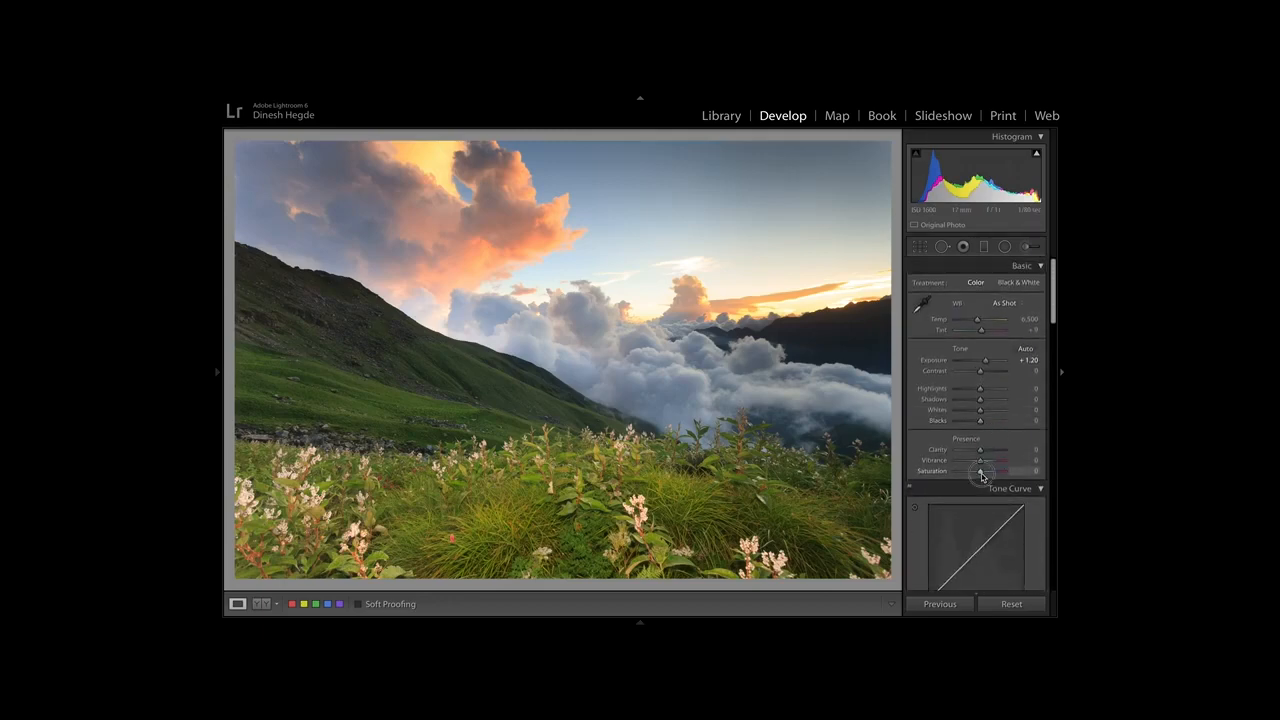
drag(983, 476, 986, 474)
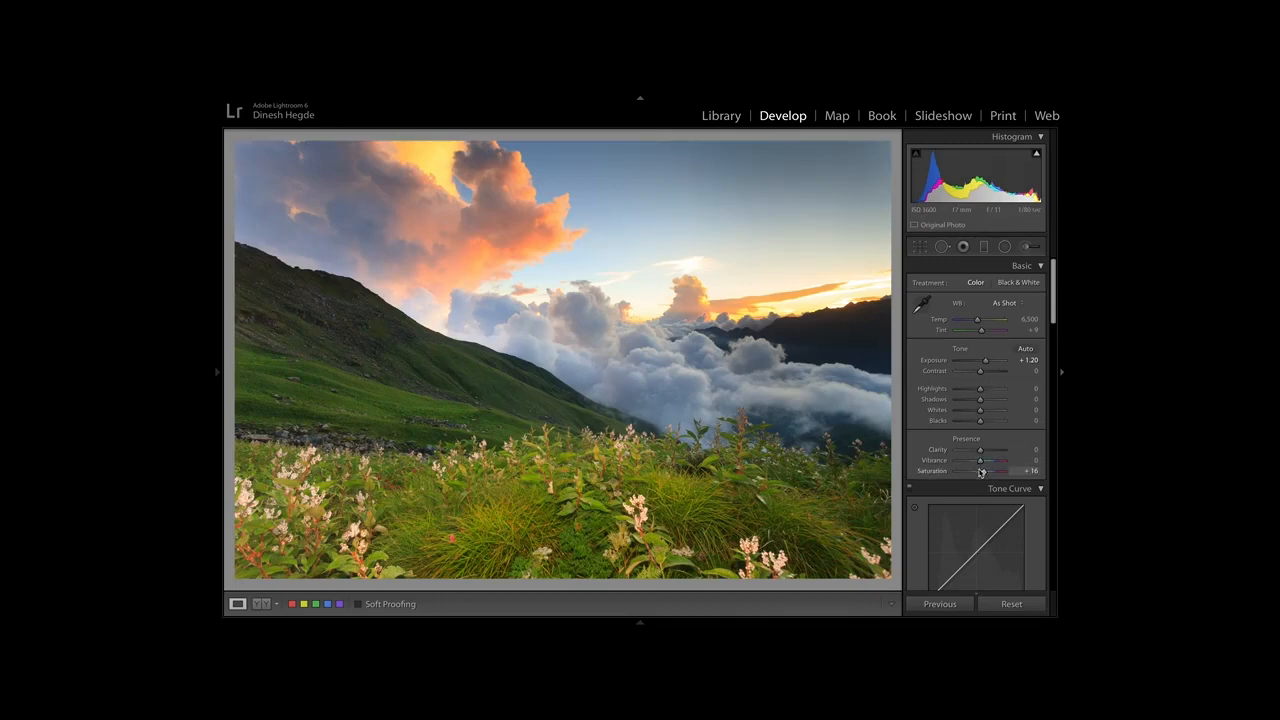
click(980, 465)
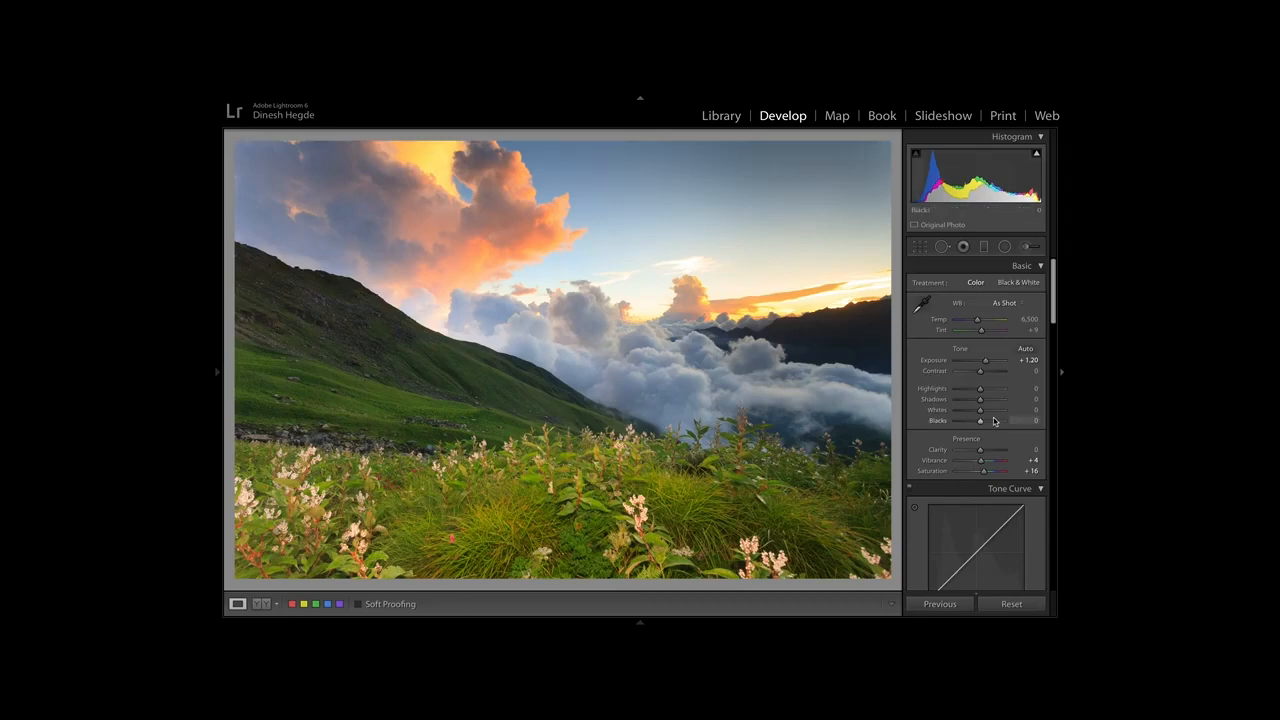
Raise the Highlights region of the tone curve to +25.
scroll(993, 417, down, 3)
scroll(993, 417, down, 1)
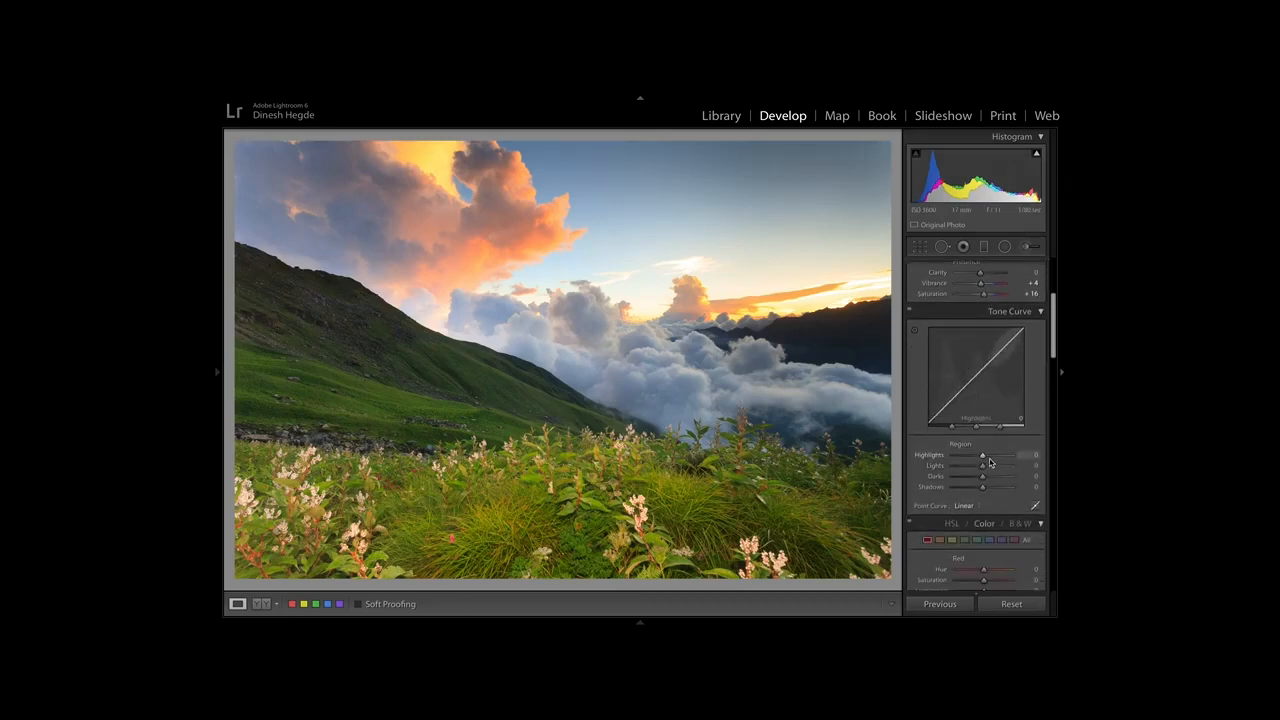
drag(982, 457, 990, 461)
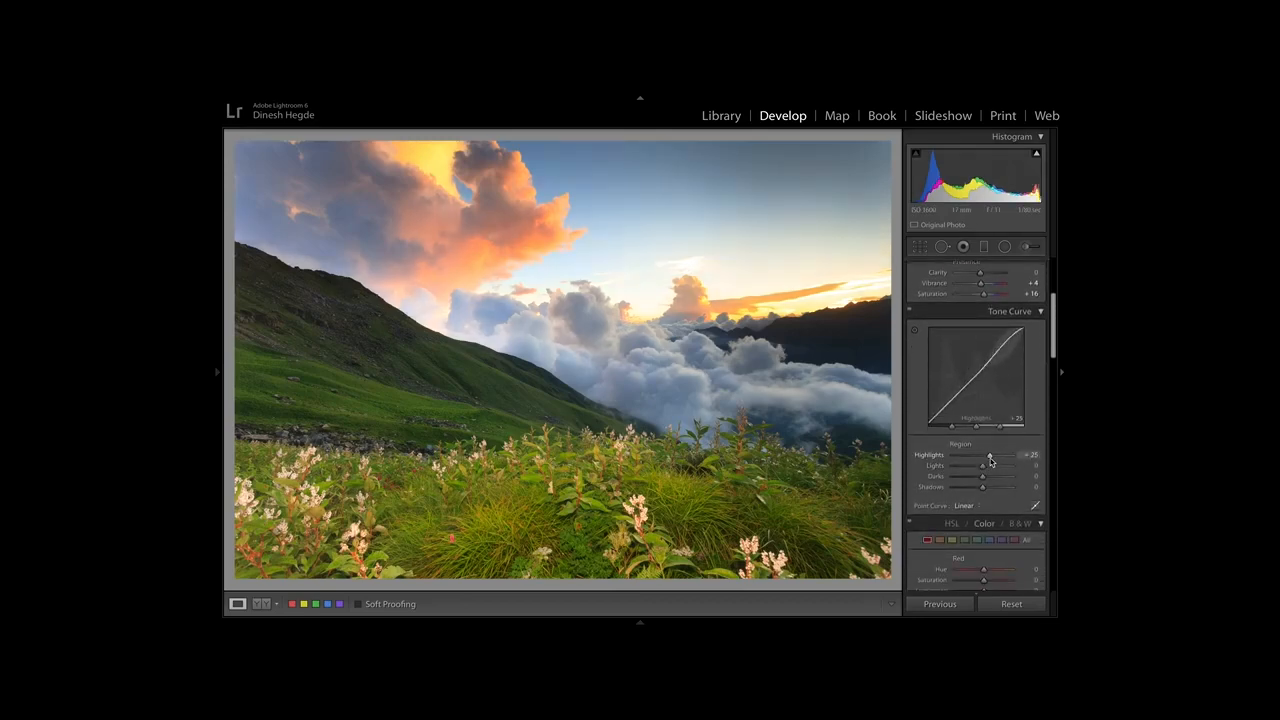
Brush 69 clarity at 0.00 exposure onto the valley clouds and the orange sky clouds, using size 19.2 and flow 66.
click(1024, 249)
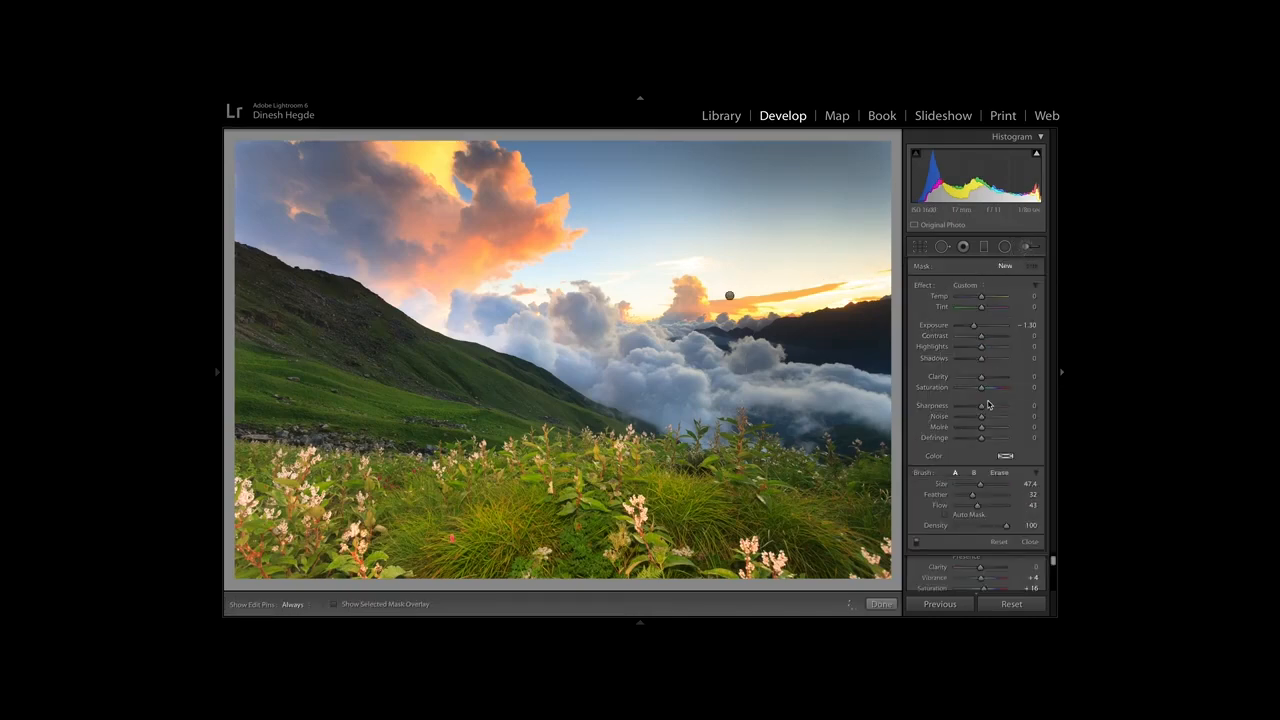
drag(980, 484, 966, 485)
click(998, 377)
mouse_move(751, 383)
mouse_down()
mouse_move(661, 389)
mouse_move(775, 367)
mouse_move(866, 386)
mouse_move(815, 384)
mouse_up()
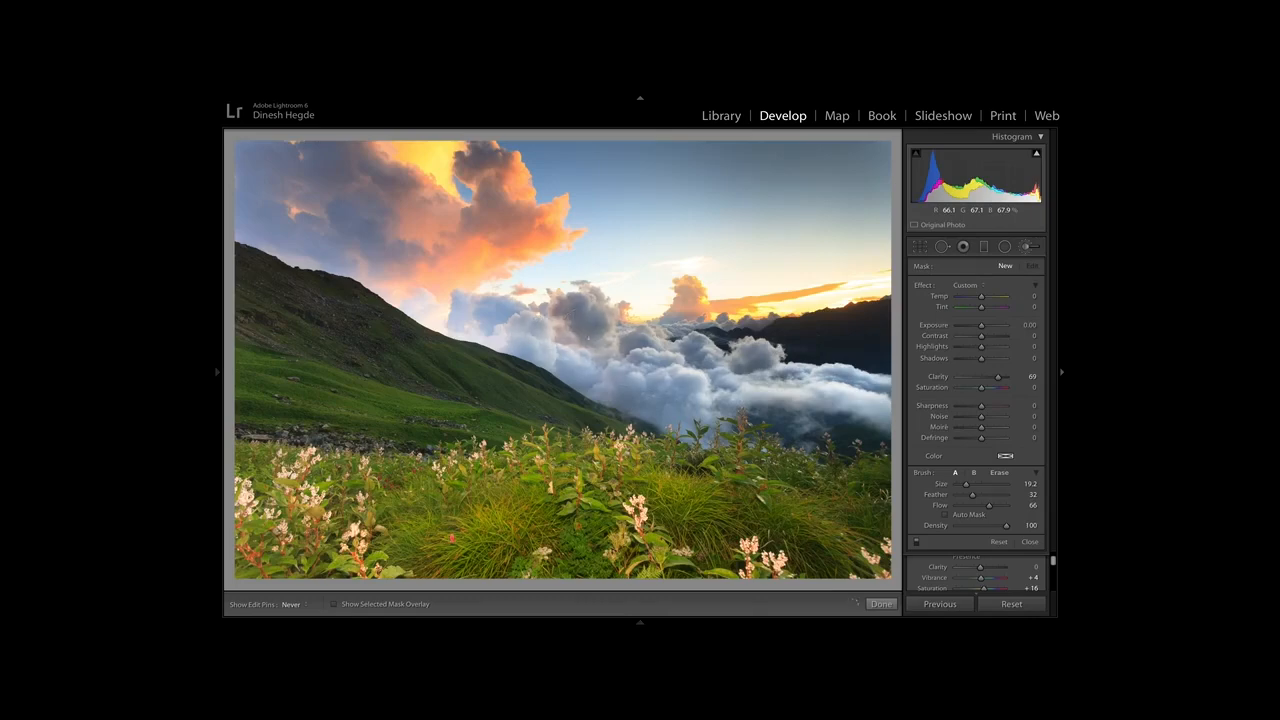
key(h)
key(h)
mouse_move(287, 178)
mouse_down()
mouse_move(367, 230)
mouse_move(454, 240)
mouse_up()
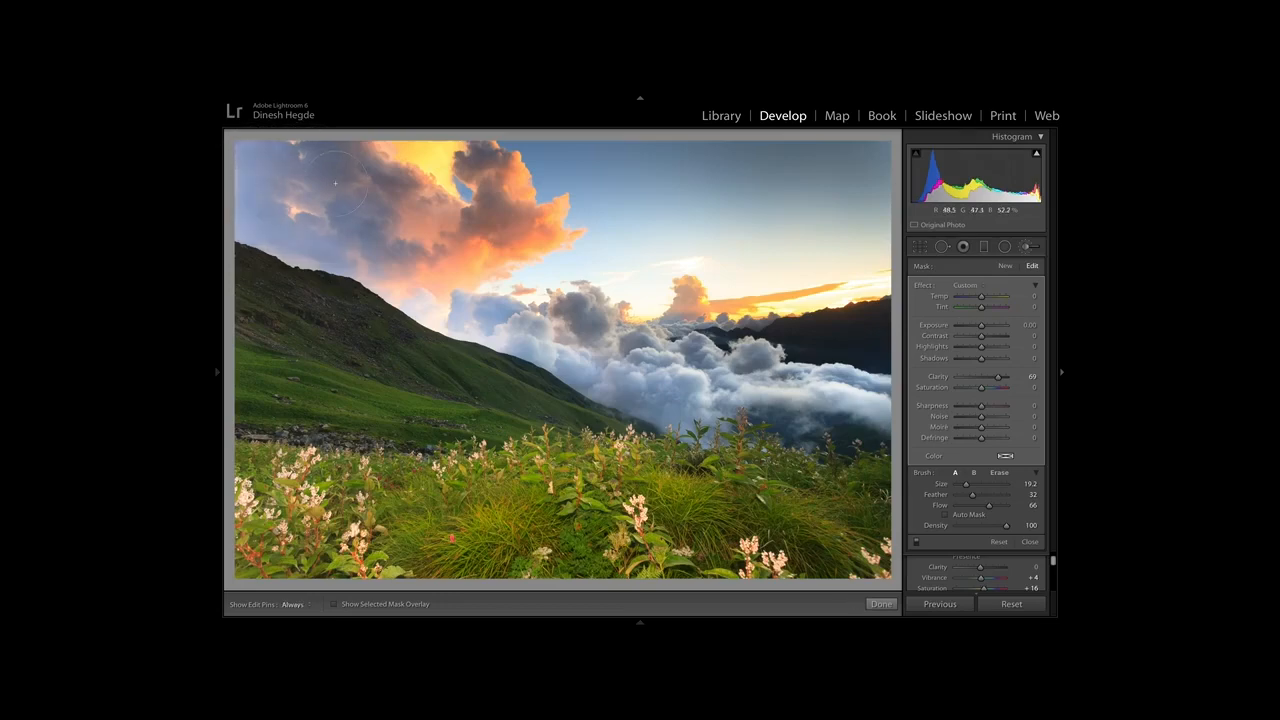
Reduce the cloud brush's Clarity to 43 and close the Adjustment Brush.
key(h)
key(h)
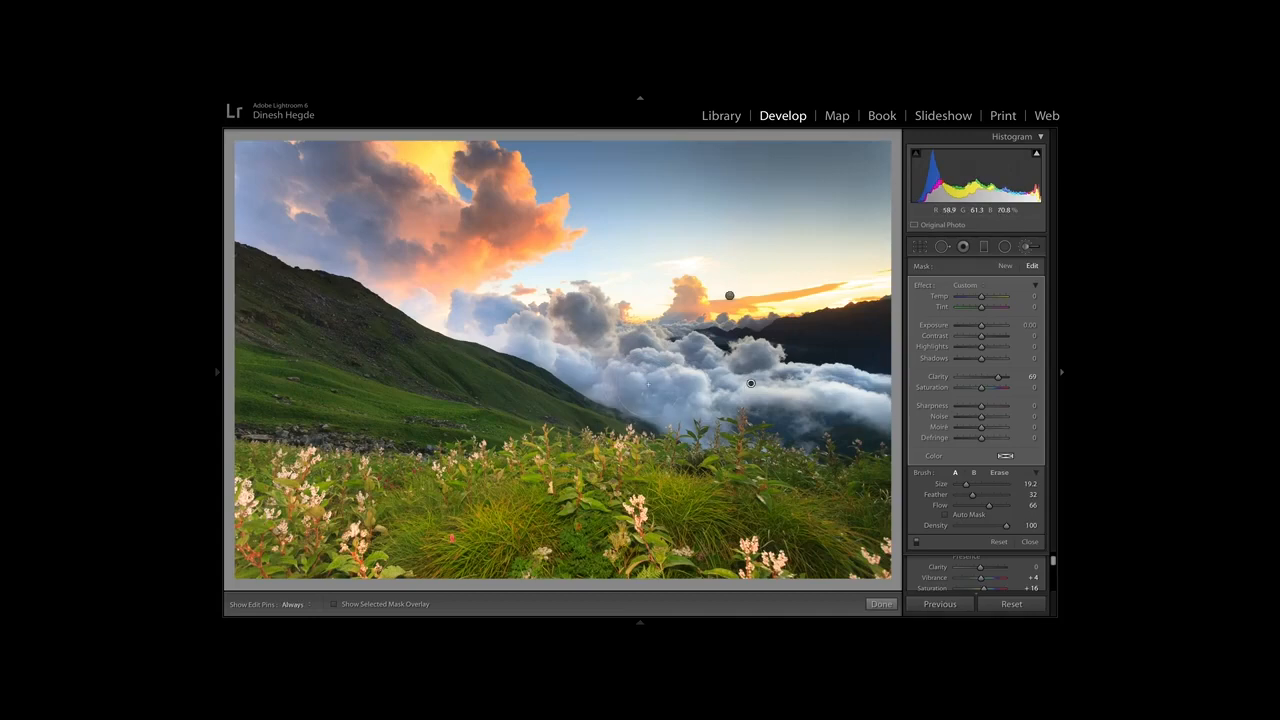
click(999, 378)
drag(996, 380, 995, 382)
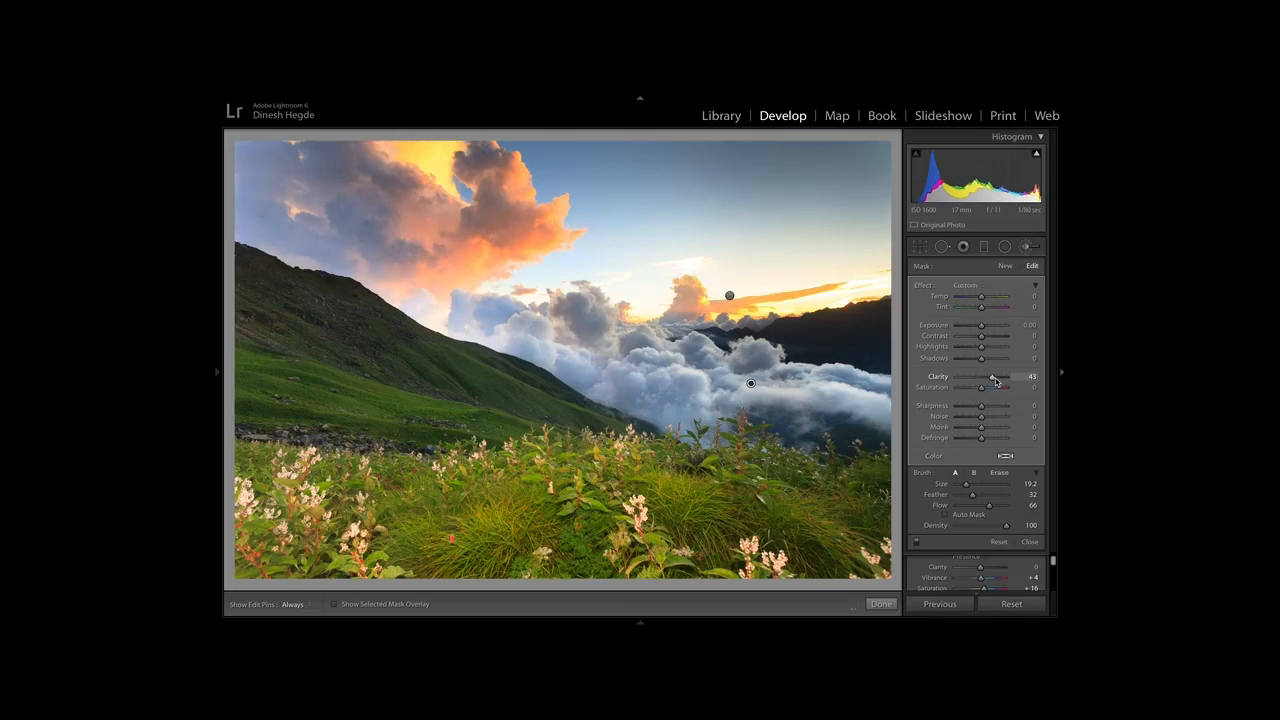
click(1025, 250)
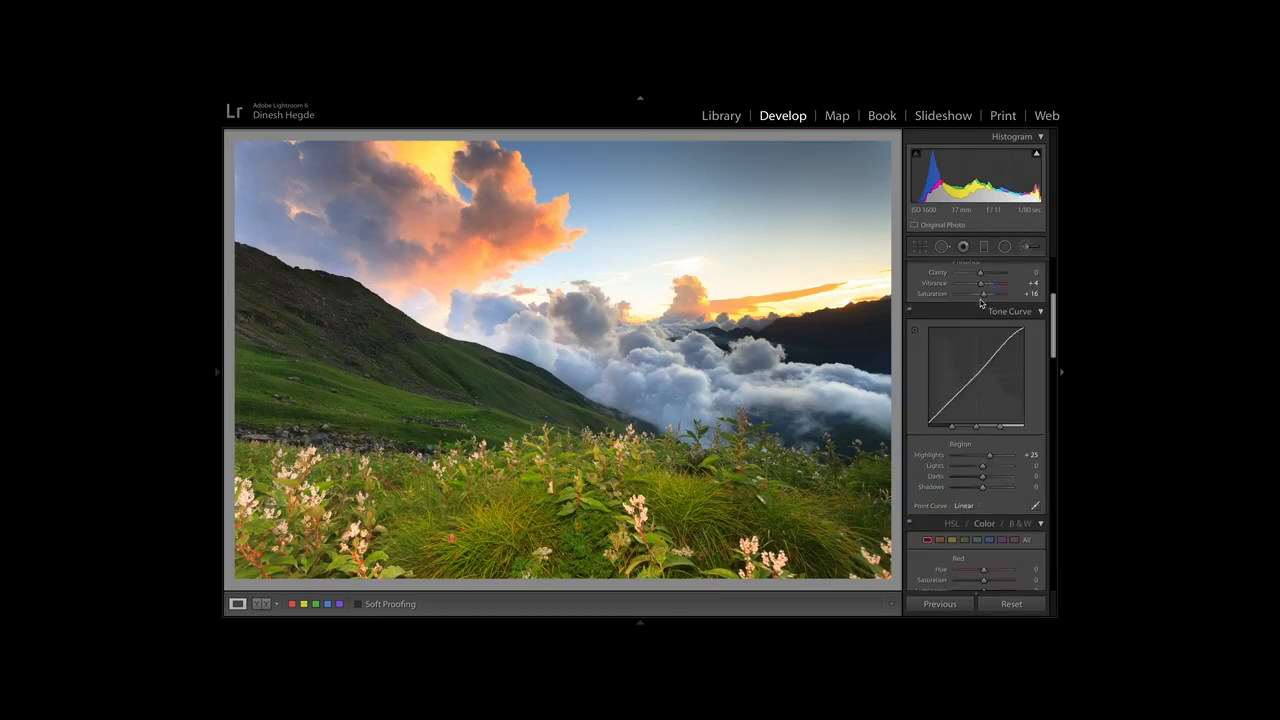
Set the photo's white balance temperature to 6,000.
scroll(975, 340, up, 5)
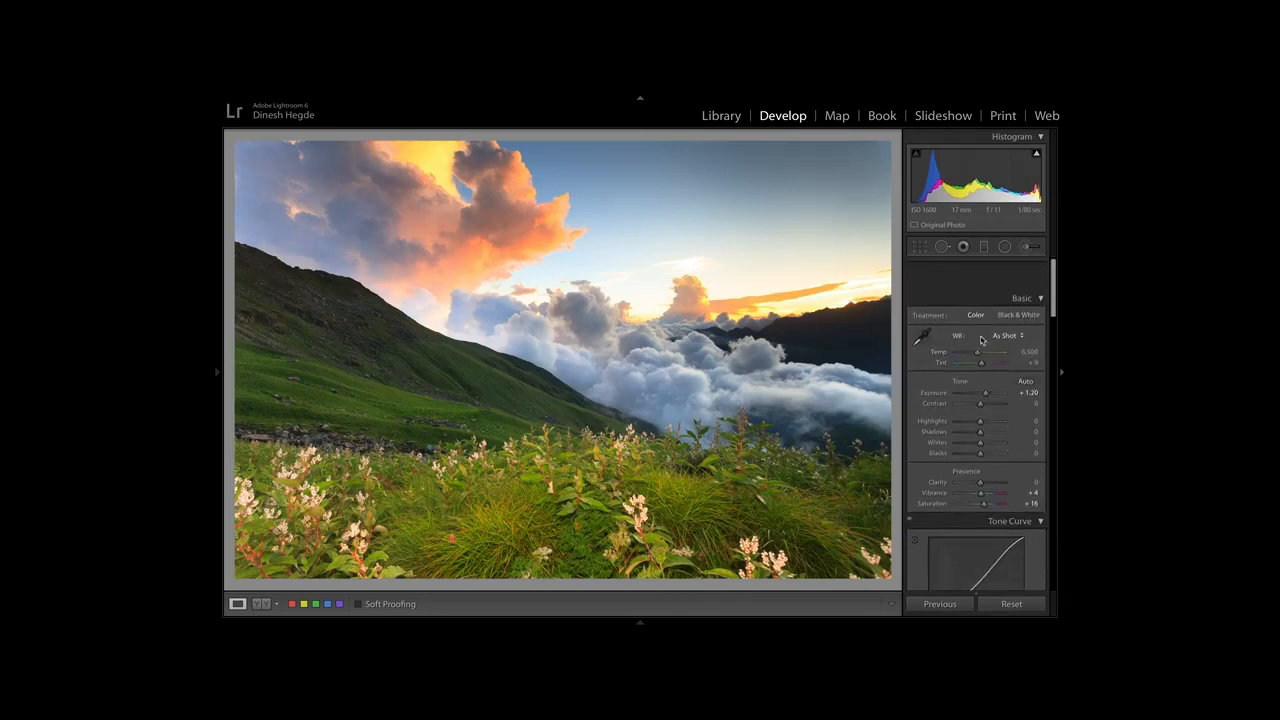
drag(978, 324, 976, 326)
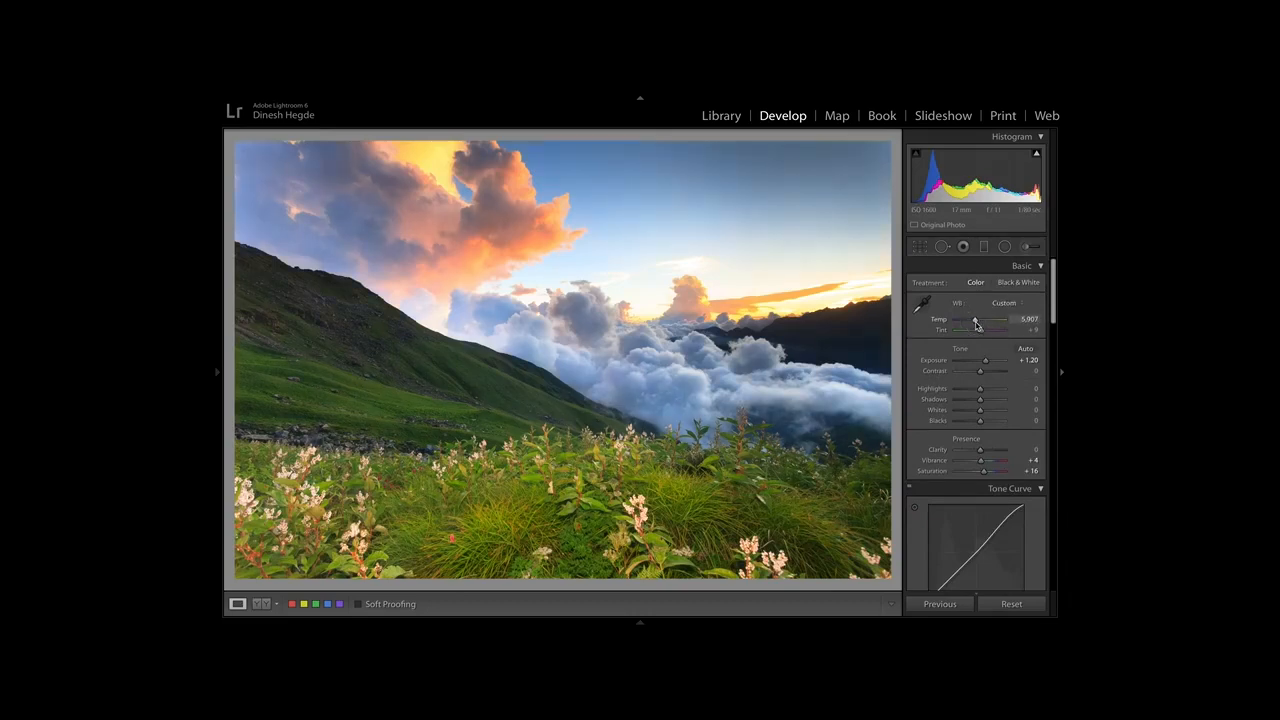
click(1025, 319)
text(6,000)
key(Return)
Brush 0.61 exposure with 0 clarity onto the plants in the right foreground, using size 55.3, and close the Adjustment Brush.
click(1027, 249)
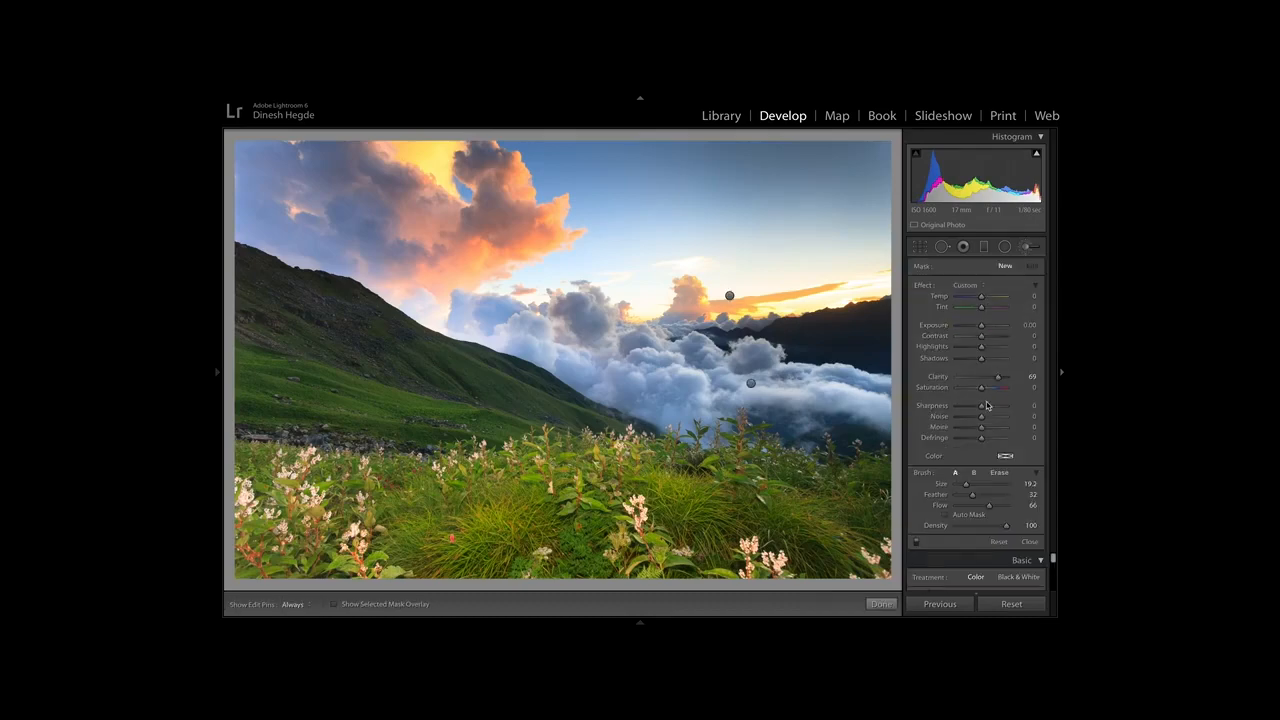
drag(981, 325, 984, 327)
click(984, 485)
key(h)
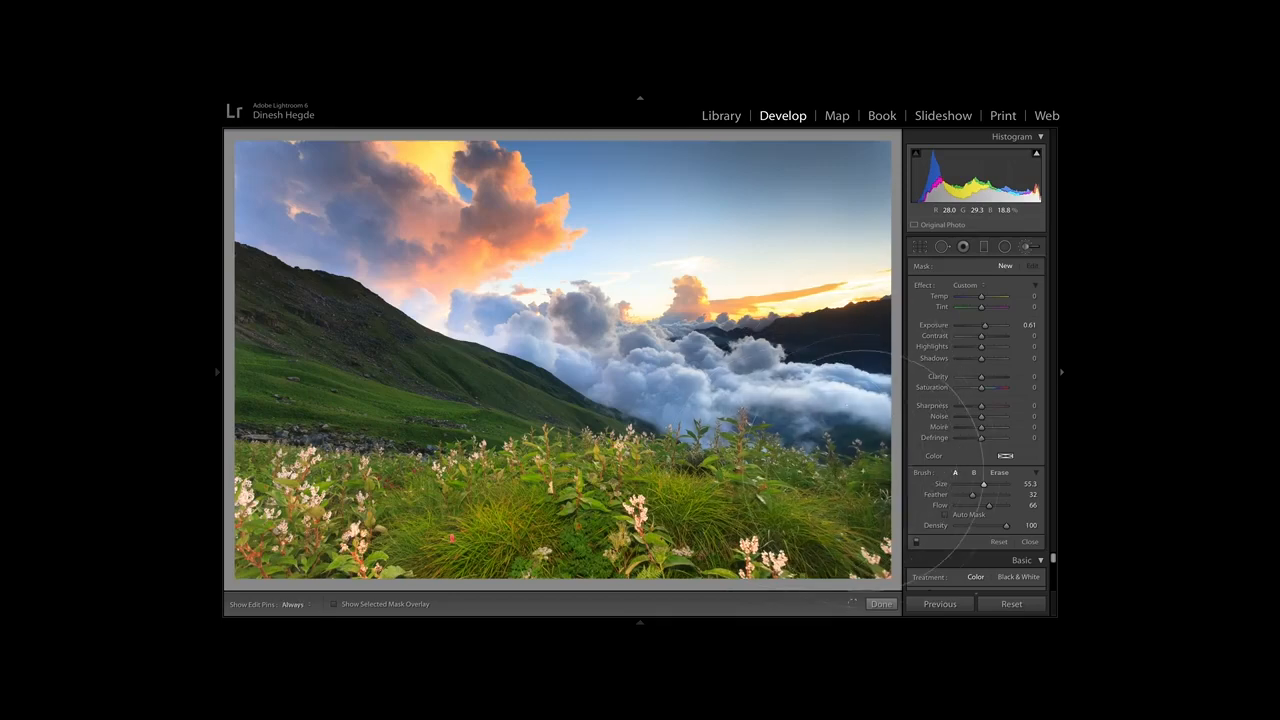
key(h)
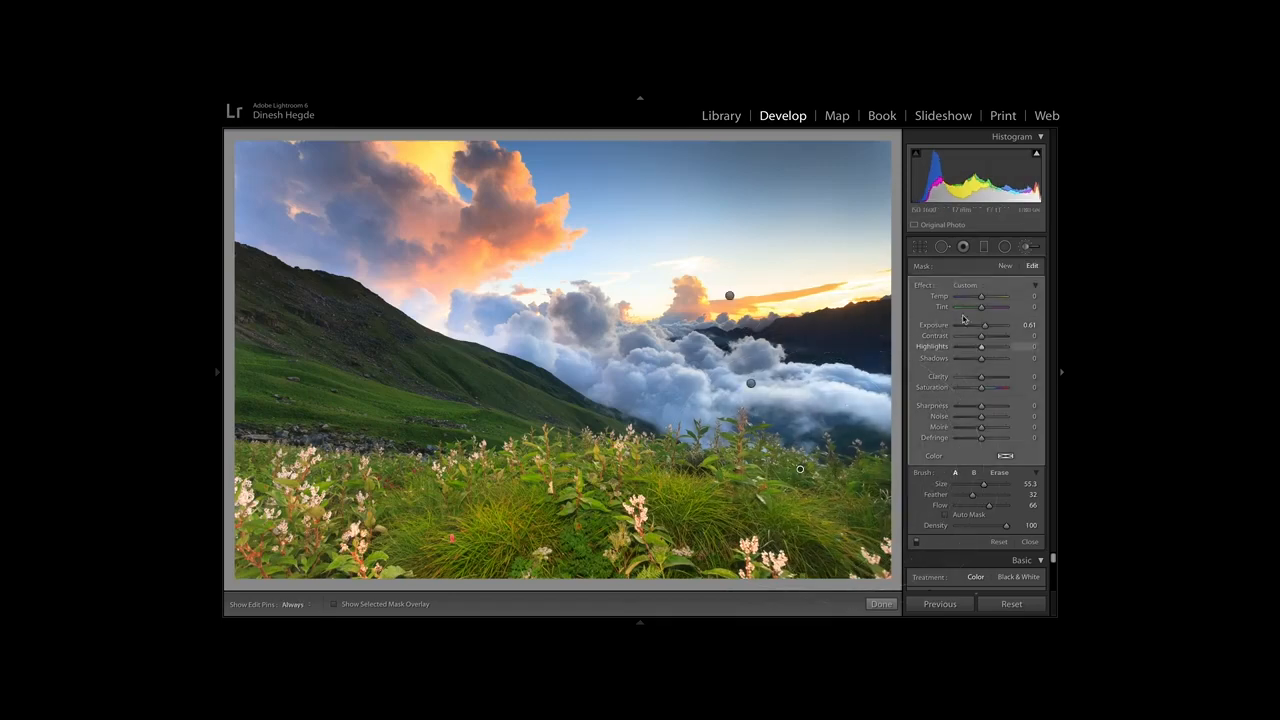
click(1025, 250)
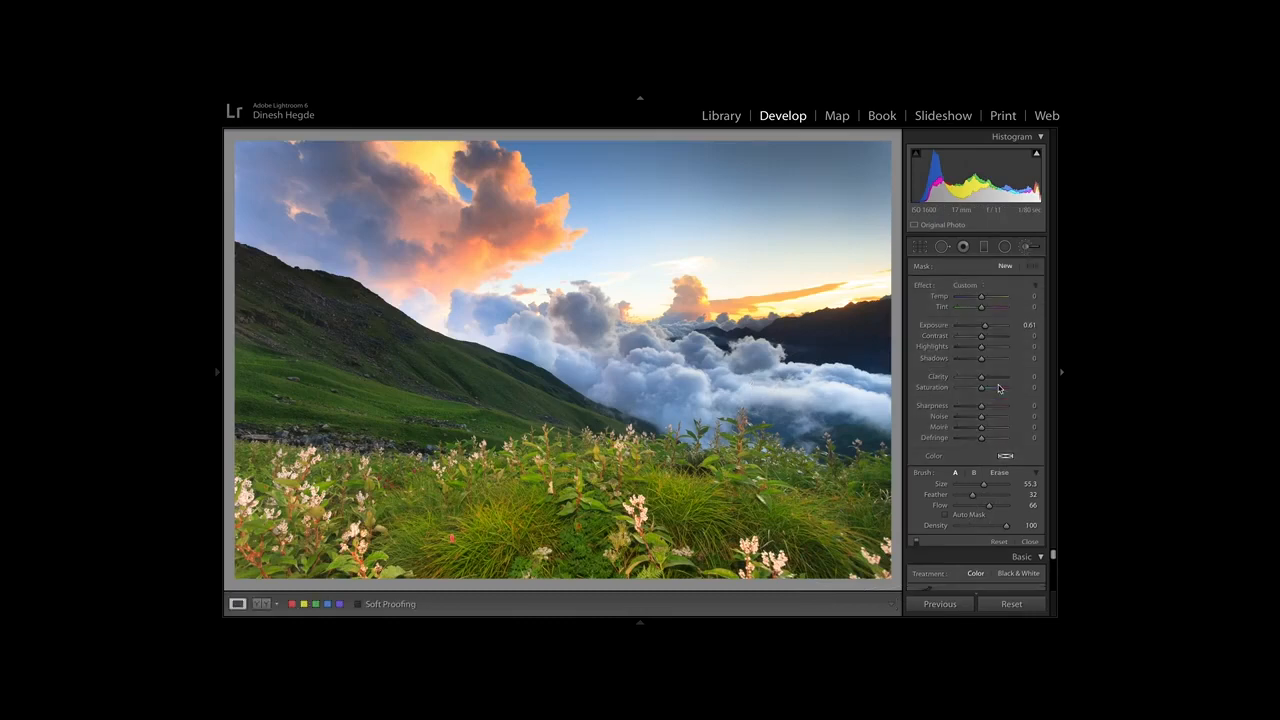
Switch the tone curve to point editing and add RGB curve points at about 28/27% and 65/62%.
scroll(997, 385, down, 5)
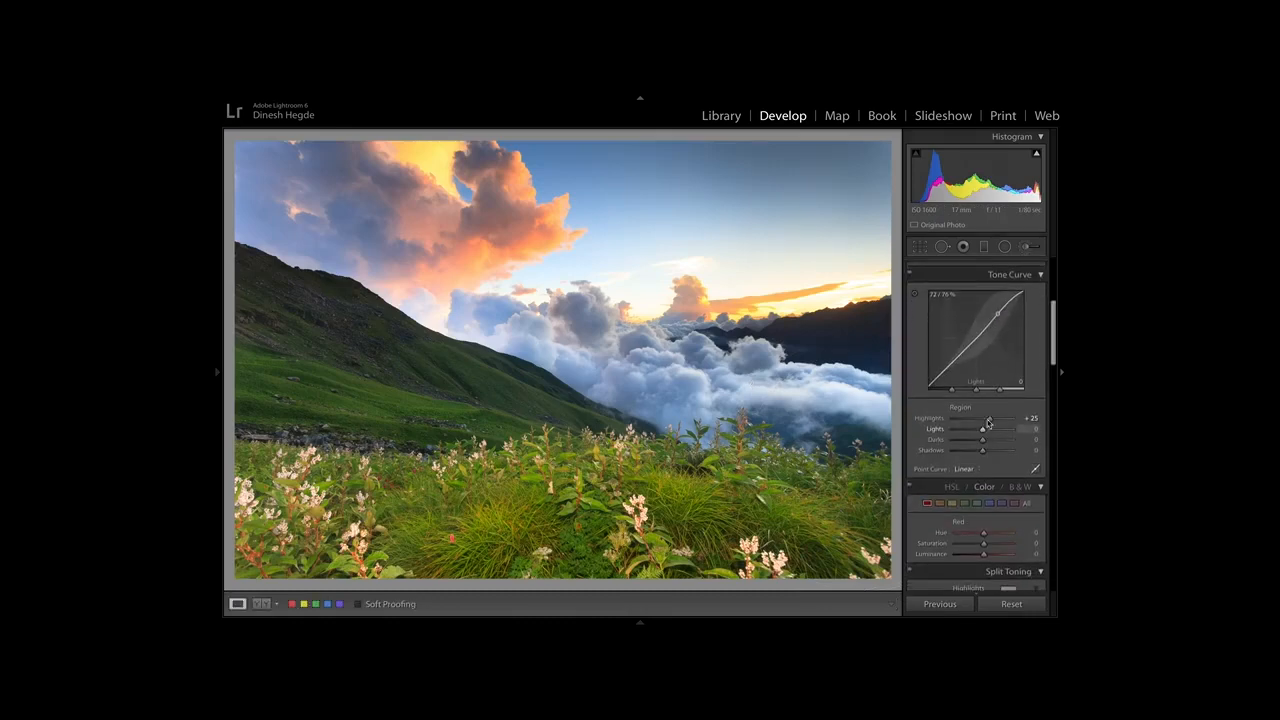
scroll(1000, 435, up, 2)
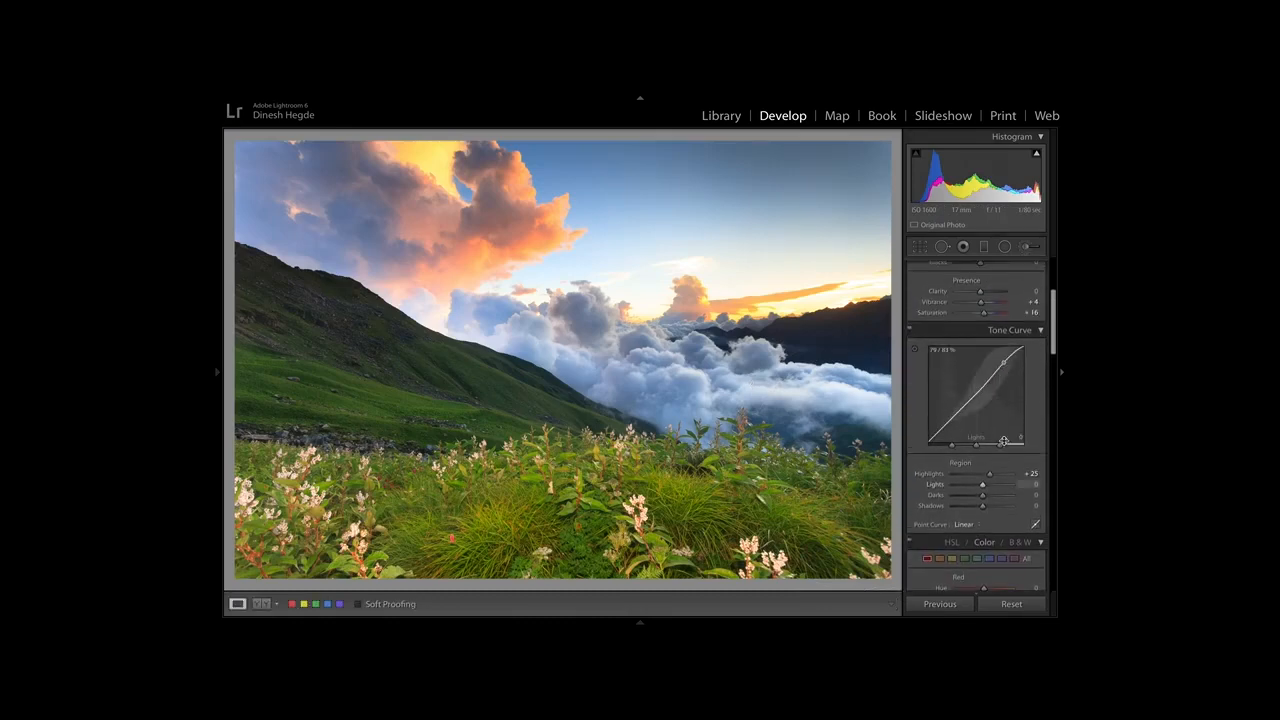
click(1037, 527)
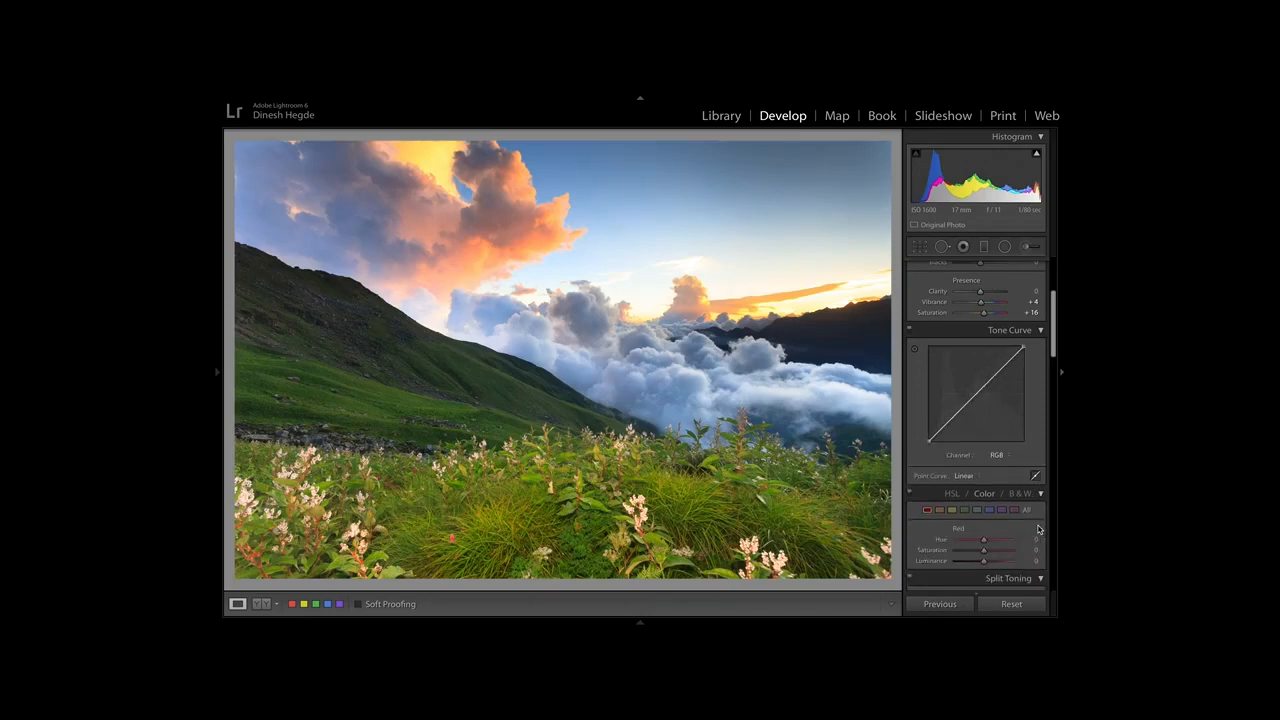
drag(954, 416, 954, 416)
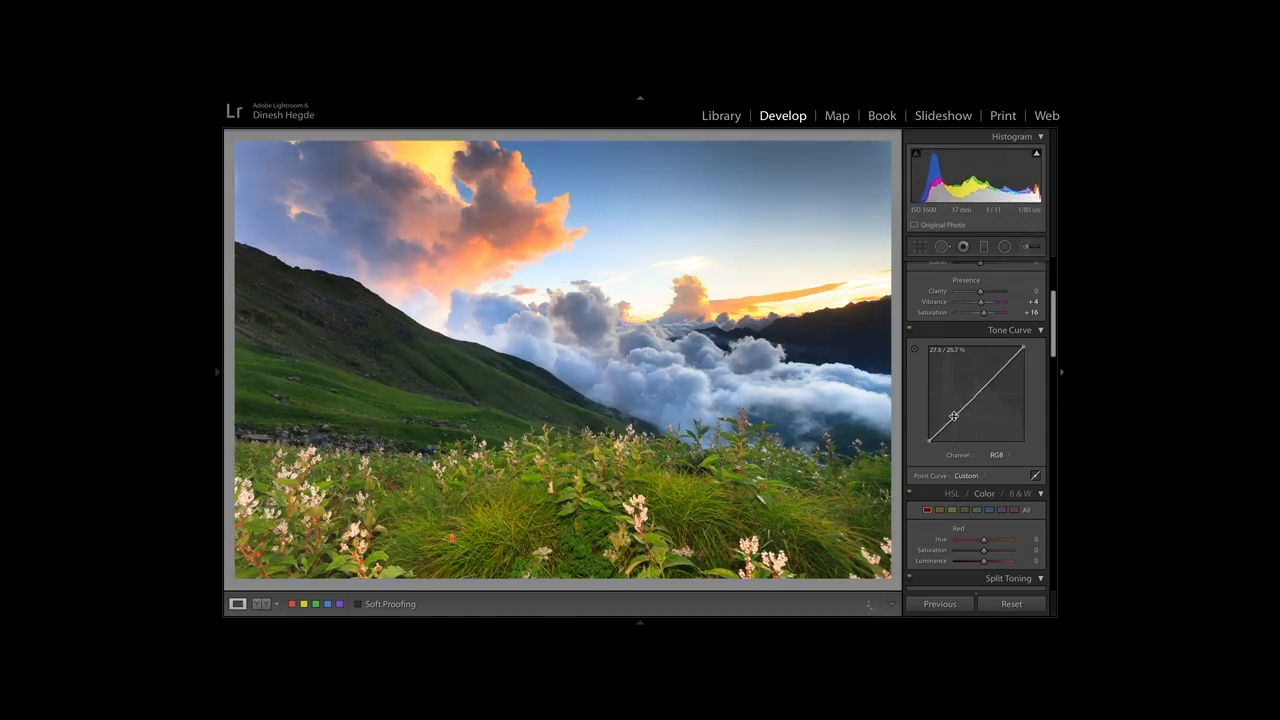
drag(990, 381, 991, 382)
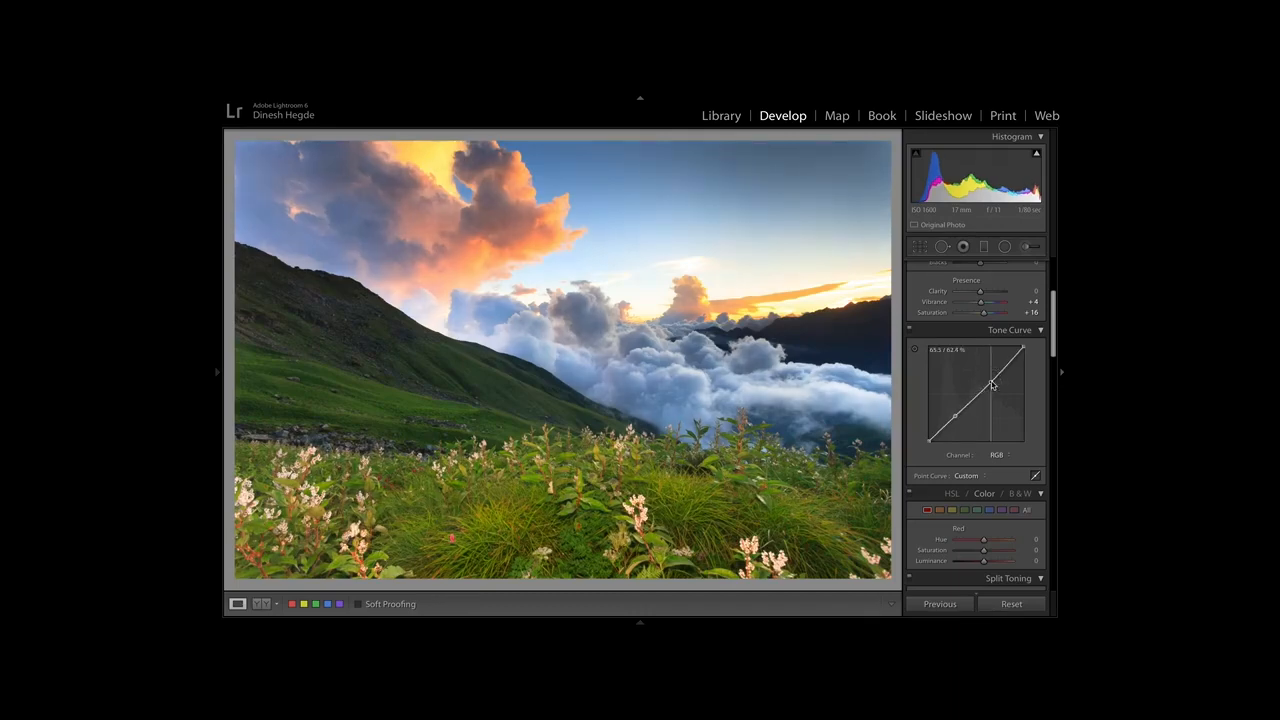
Add a shadow point and a slightly raised highlight point to the Green channel's tone curve.
click(1008, 457)
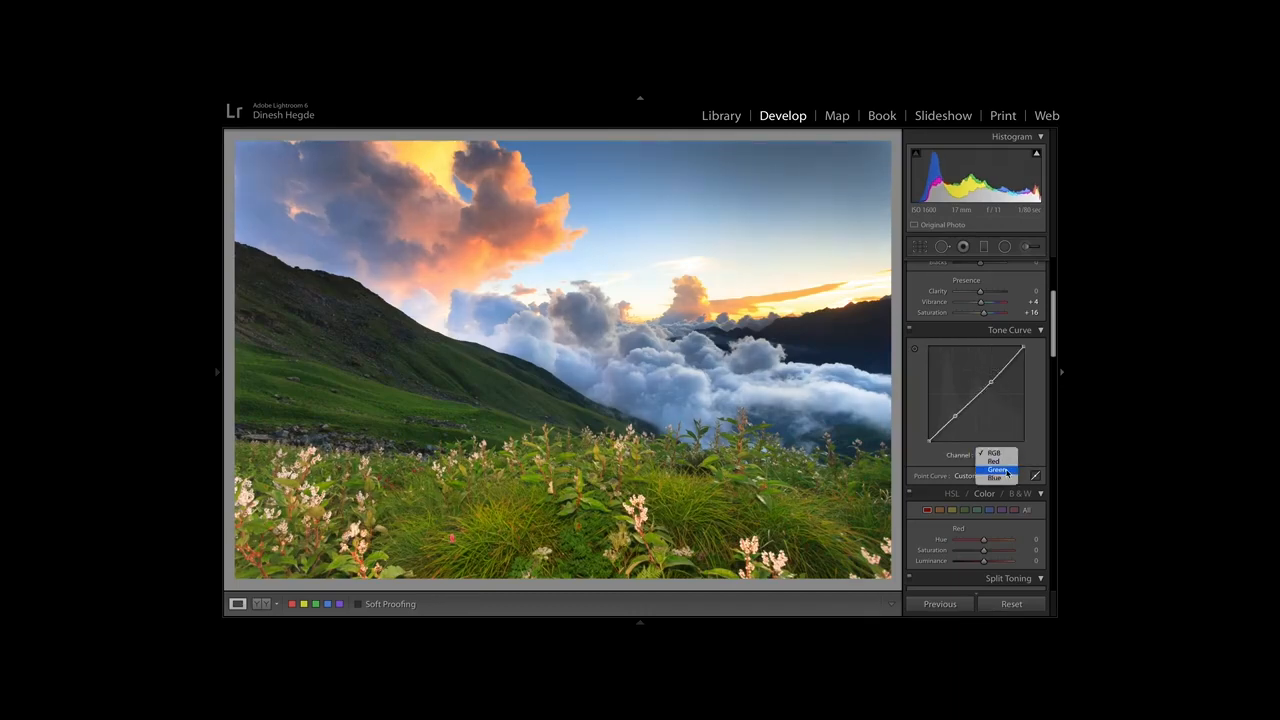
click(1006, 471)
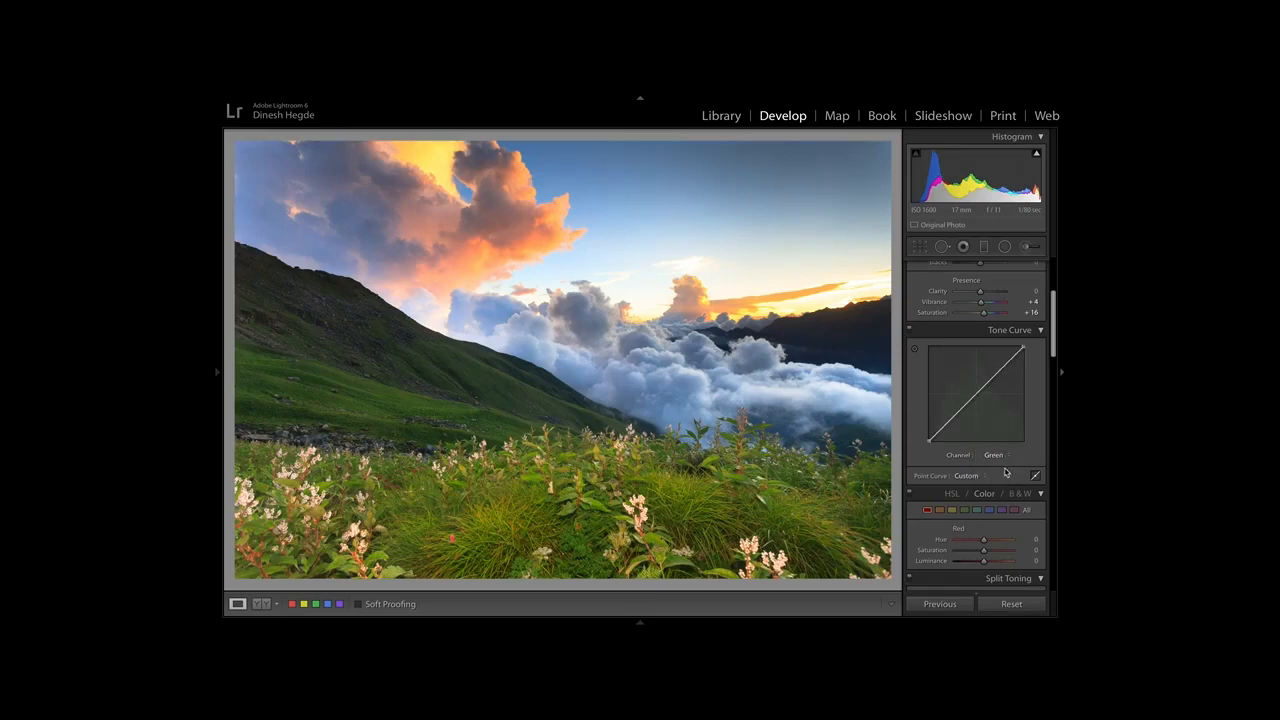
drag(953, 421, 952, 420)
click(987, 384)
drag(988, 386, 987, 386)
Examine the hillside, valley clouds, foreground plants and distant ridge at close zoom, and return to the full photo.
scroll(997, 436, up, 3)
click(352, 375)
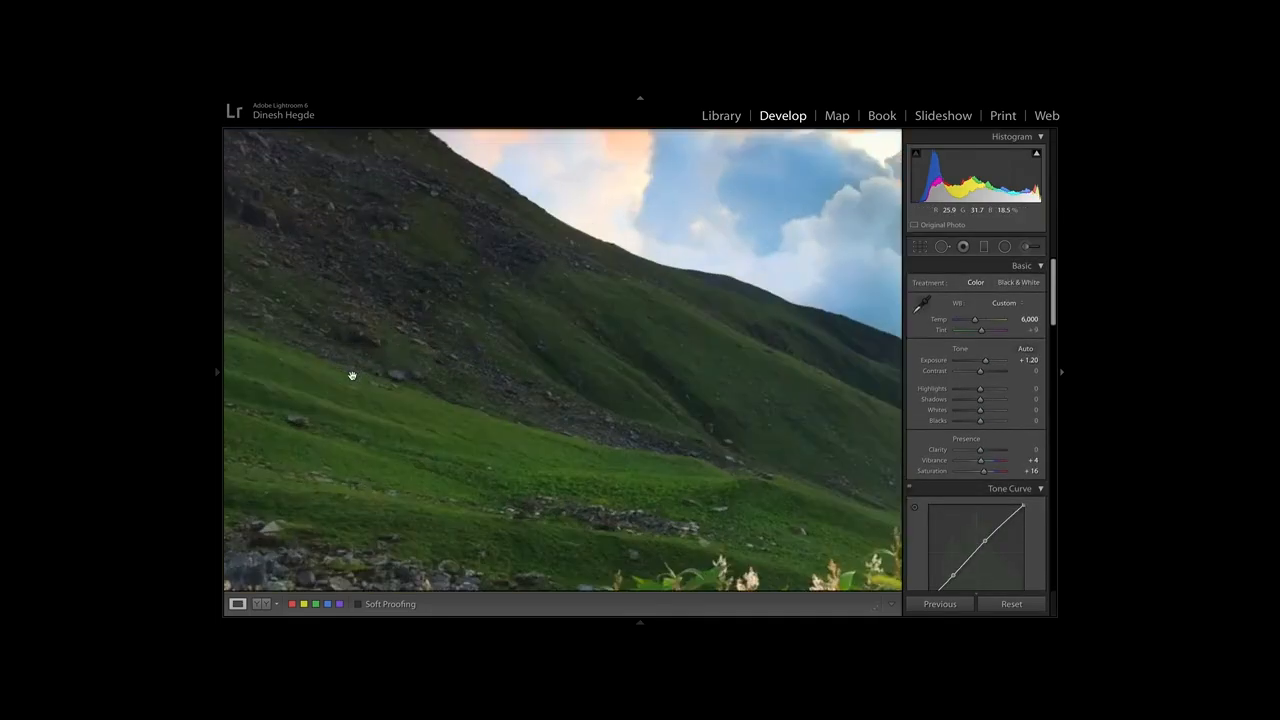
click(341, 312)
click(305, 290)
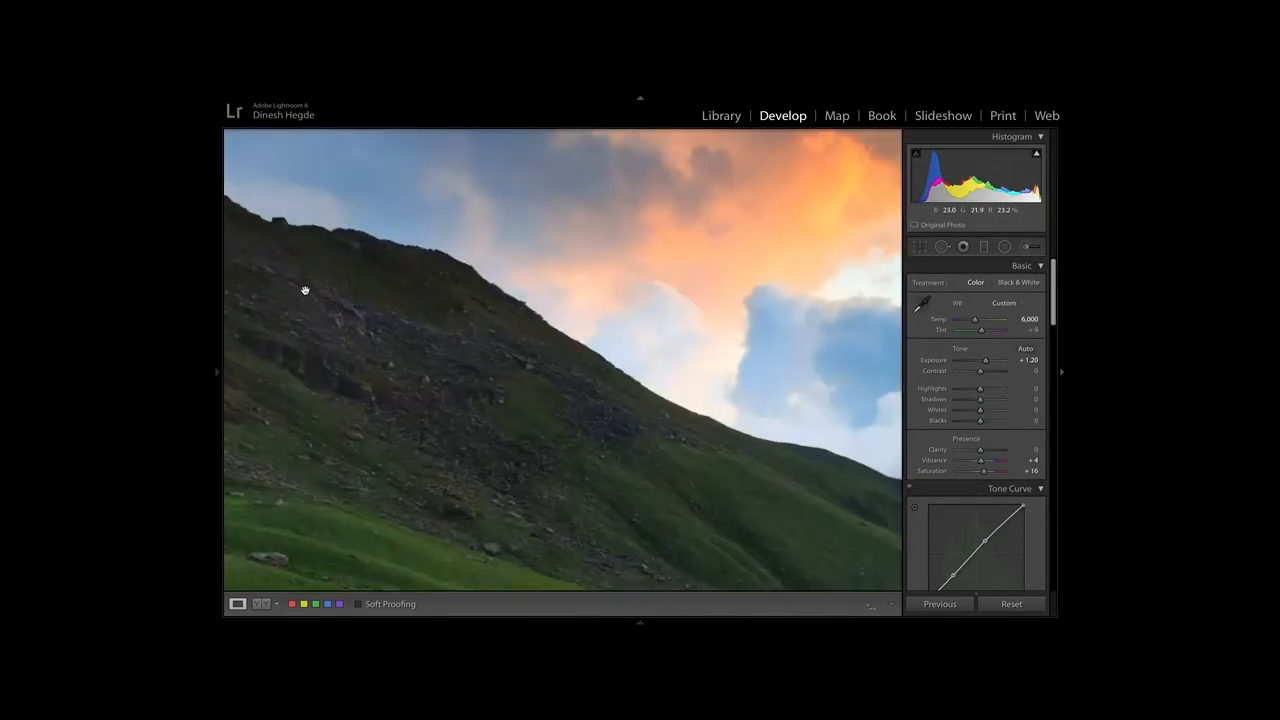
click(305, 290)
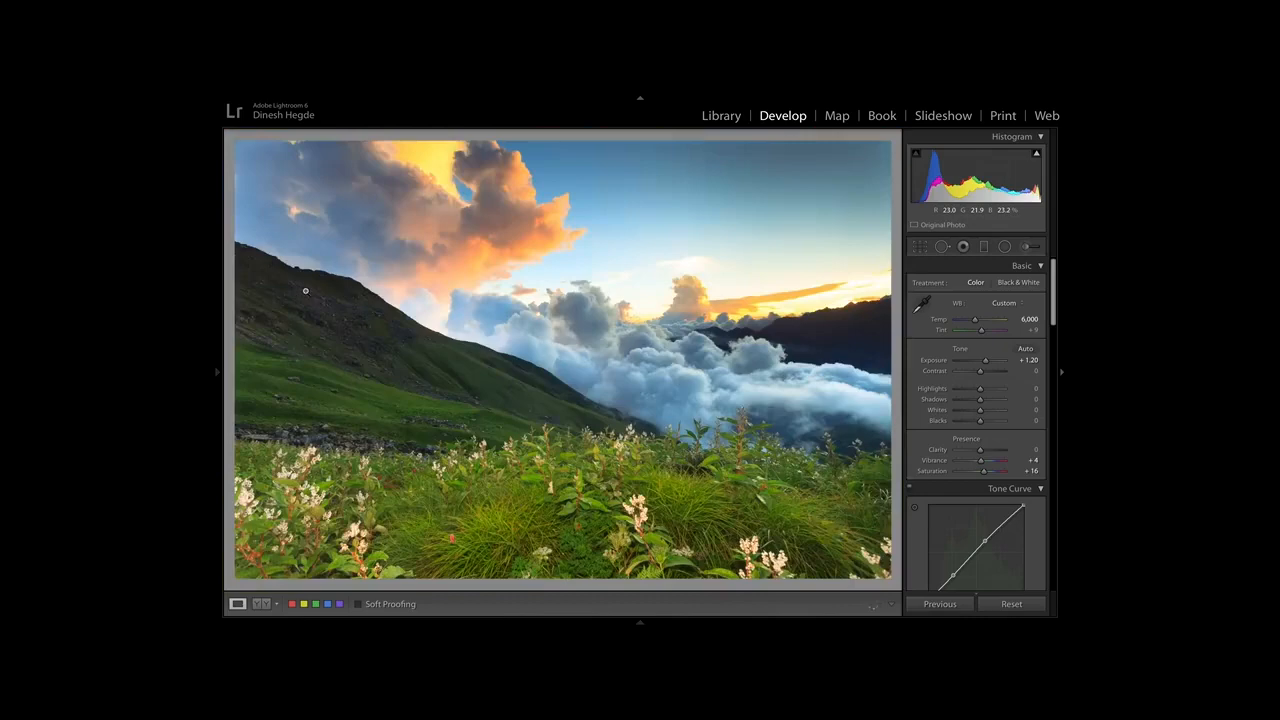
click(544, 375)
drag(649, 297, 427, 440)
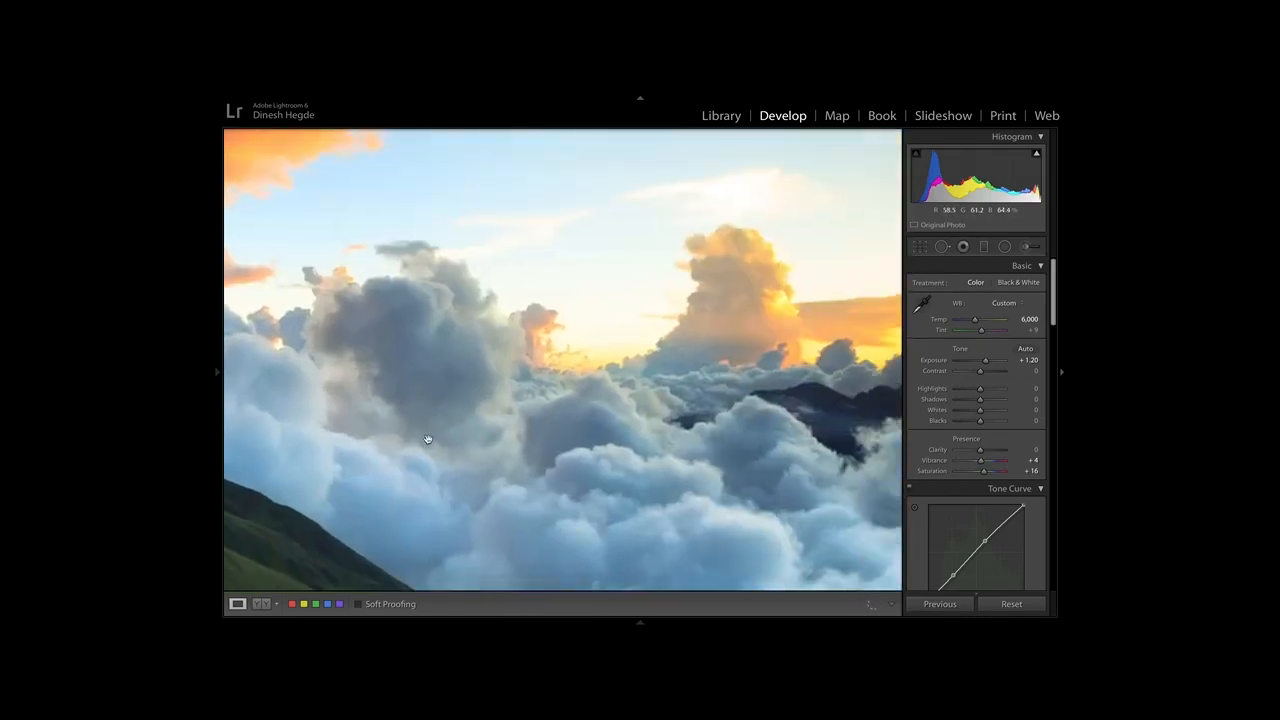
drag(502, 342, 282, 282)
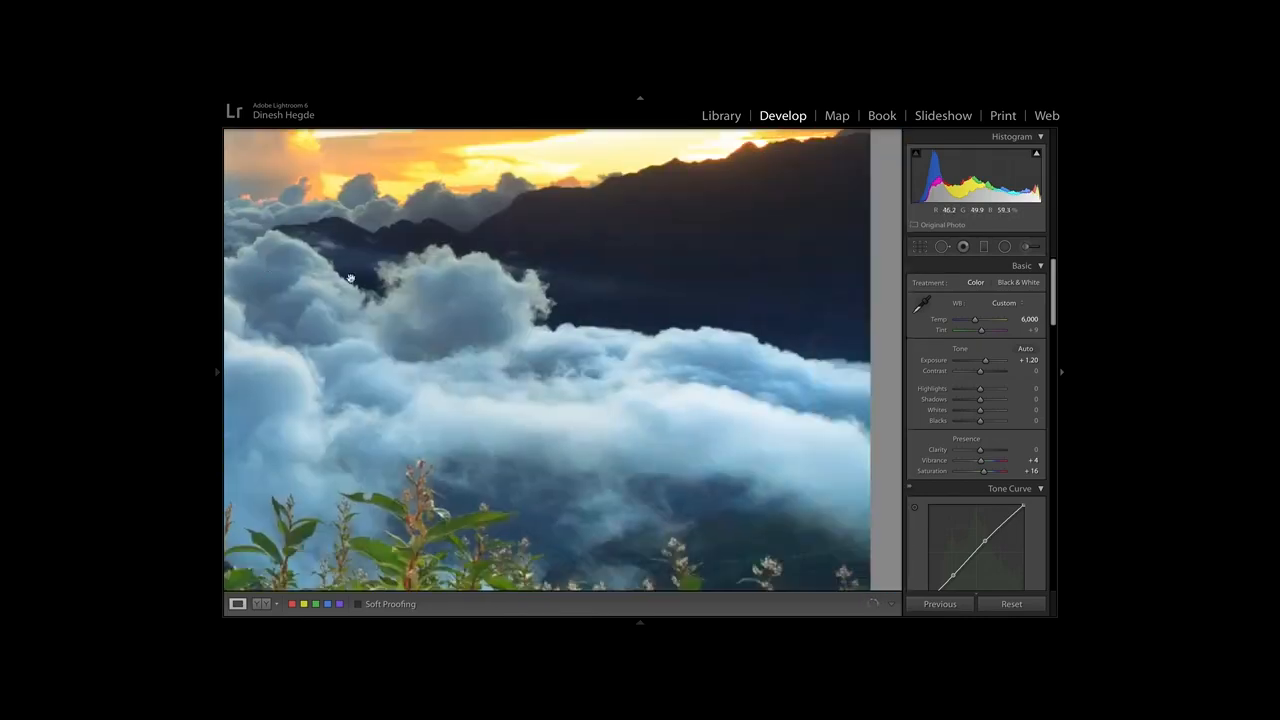
click(477, 337)
click(694, 473)
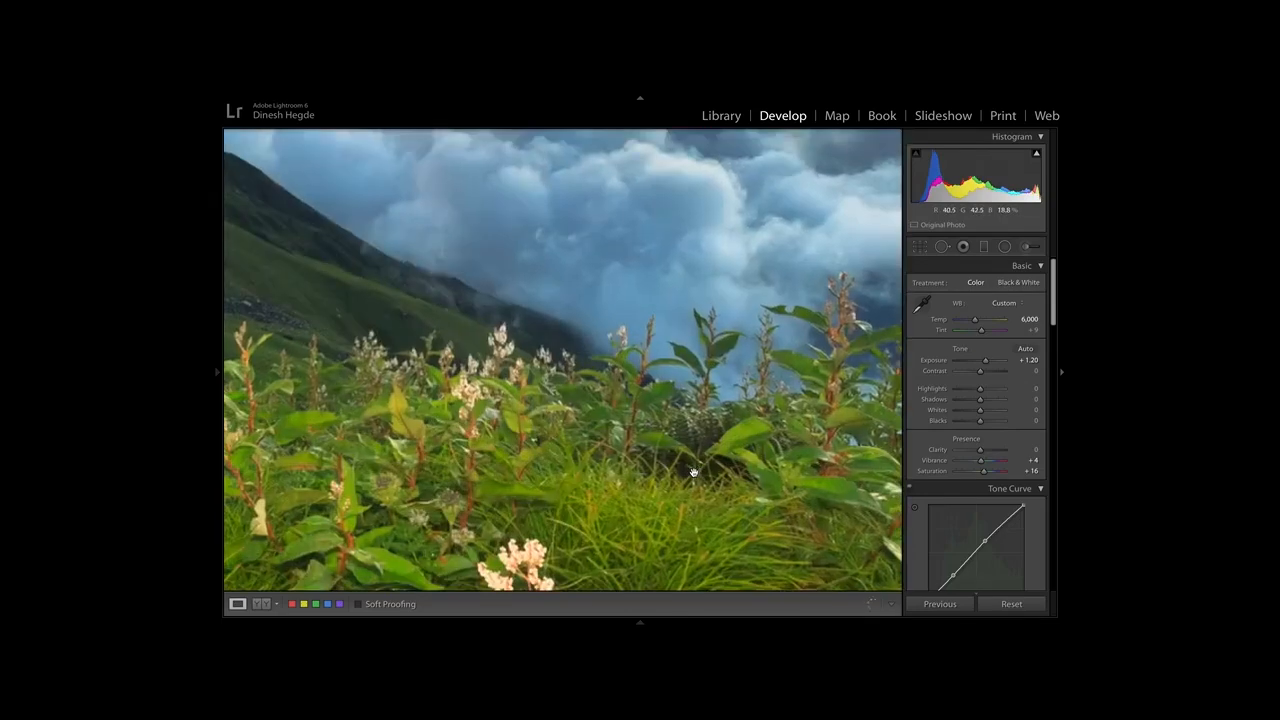
click(781, 392)
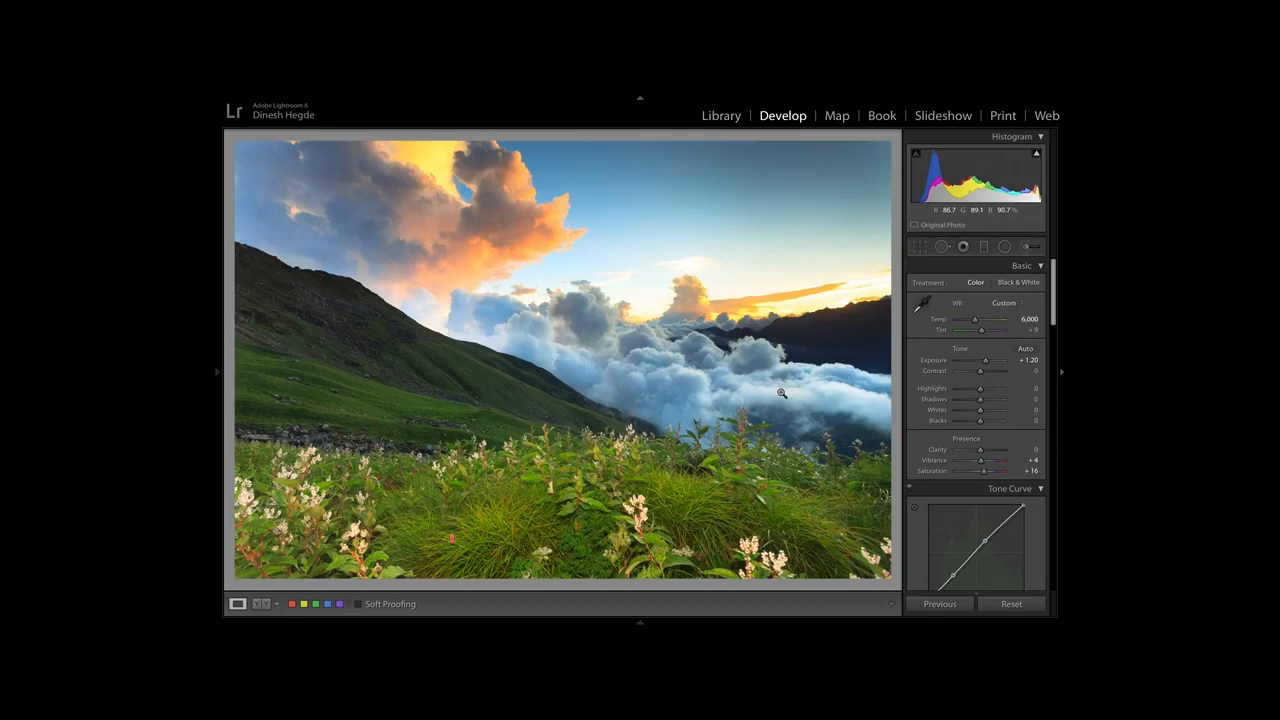
click(872, 303)
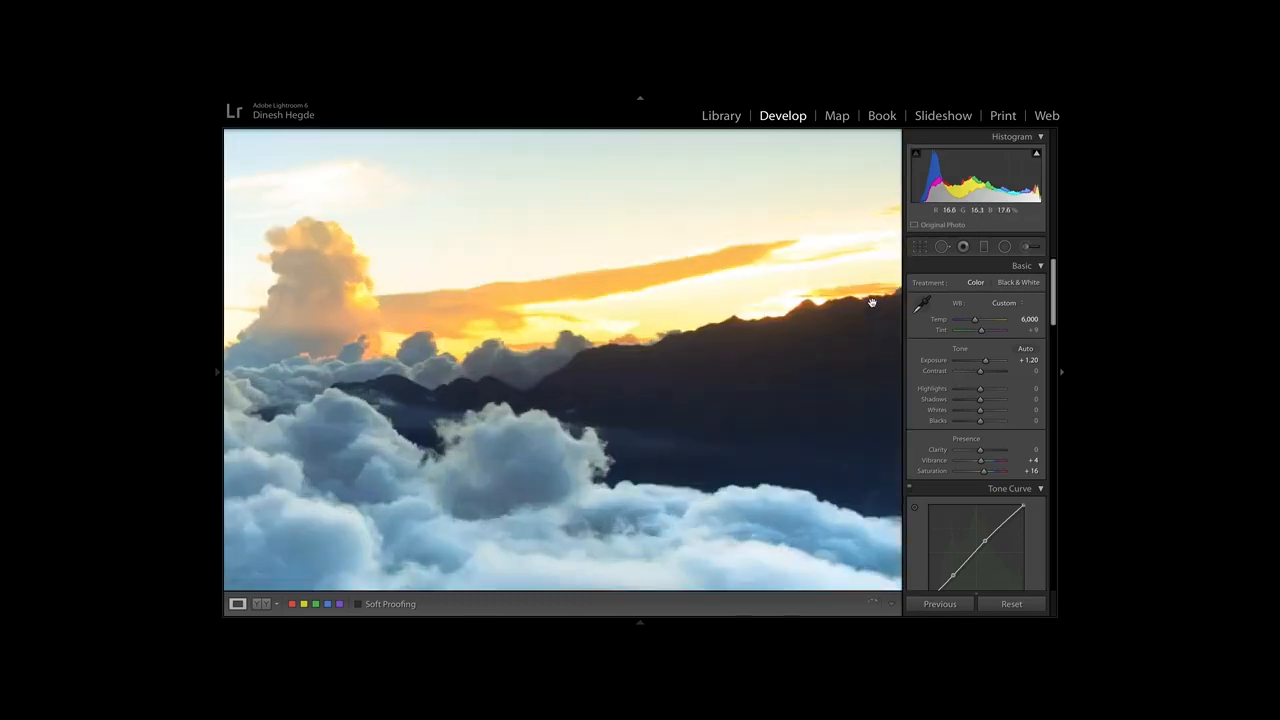
click(872, 303)
key(Right)
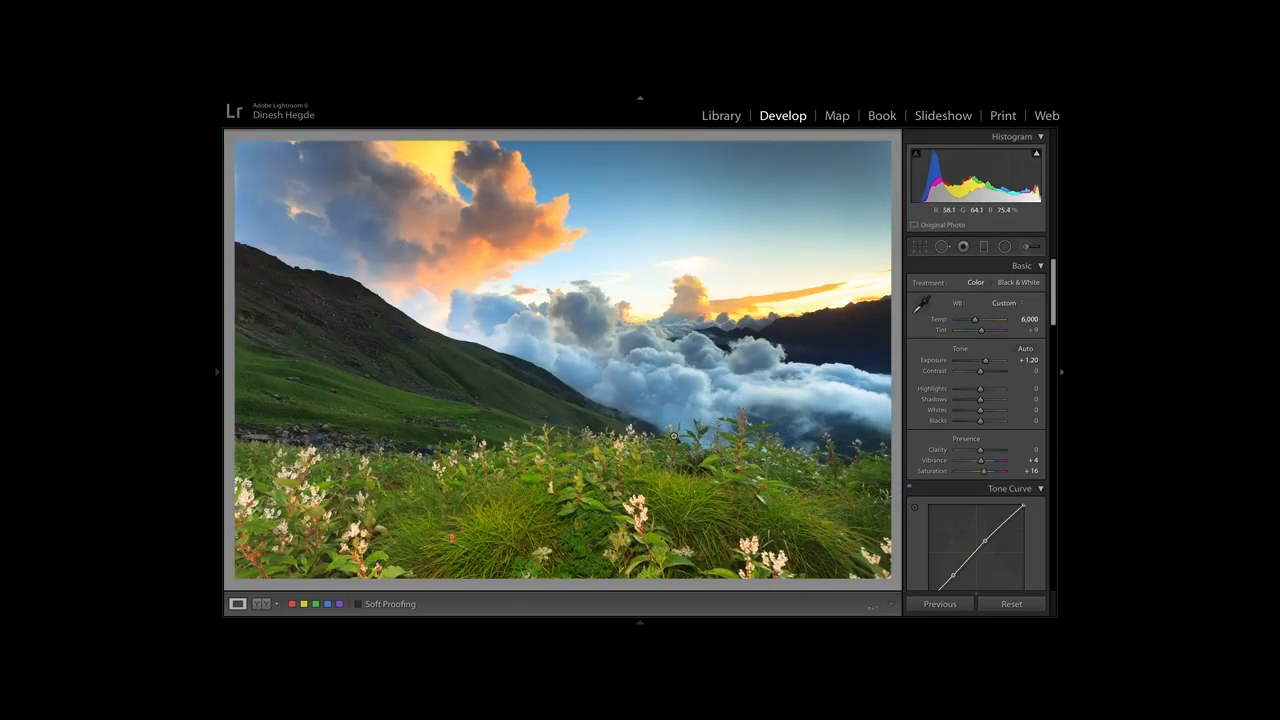